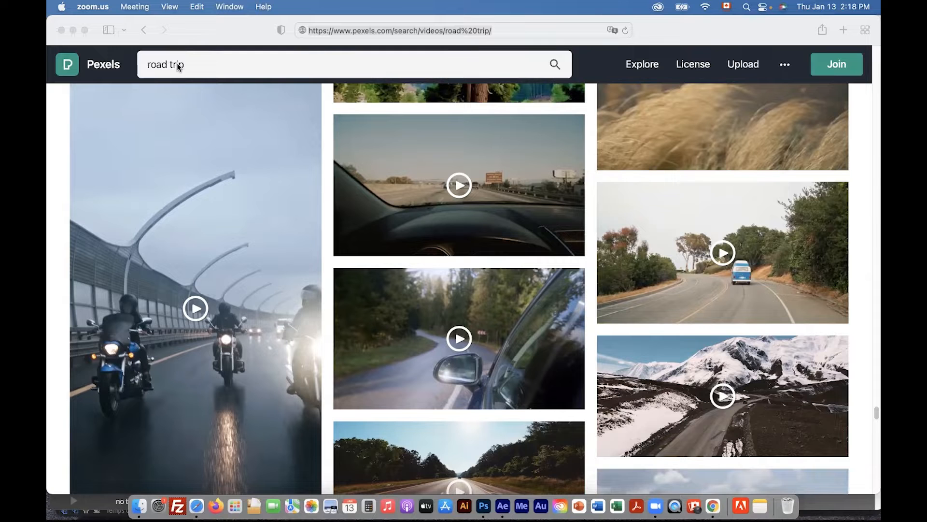
Browse the Pexels road trip video results for suitable van and road clips
{"action": "left_click", "coordinate": [663, 235]}
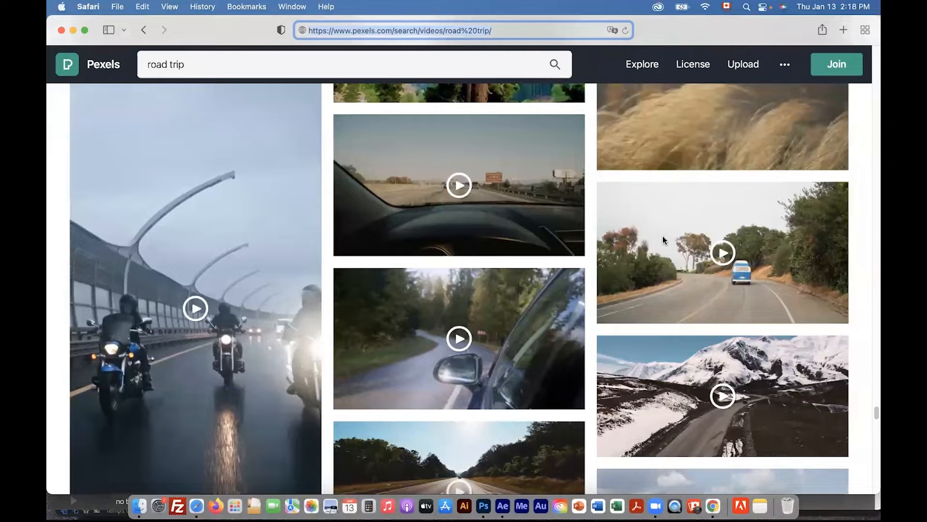
{"action": "mouse_move", "coordinate": [639, 307]}
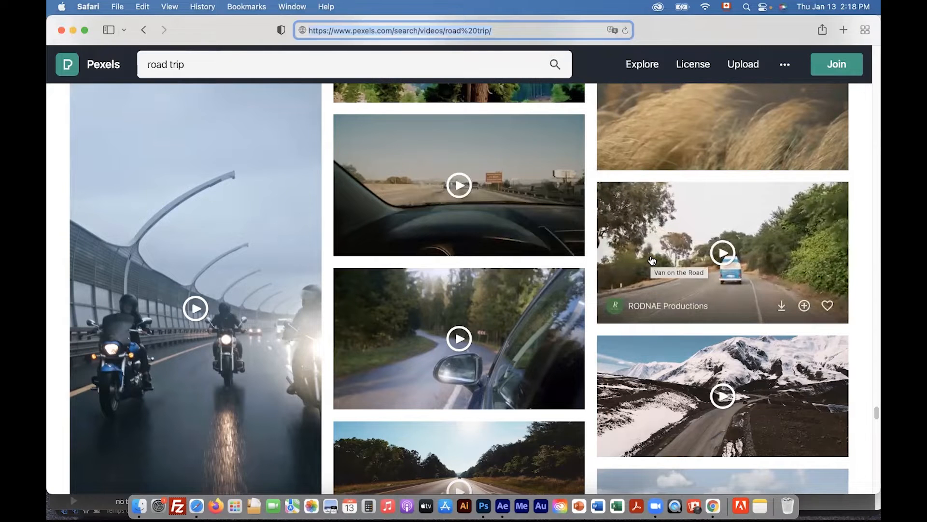
{"action": "scroll", "coordinate": [654, 258], "scroll_direction": "down", "scroll_amount": 1}
{"action": "scroll", "coordinate": [652, 260], "scroll_direction": "down", "scroll_amount": 10}
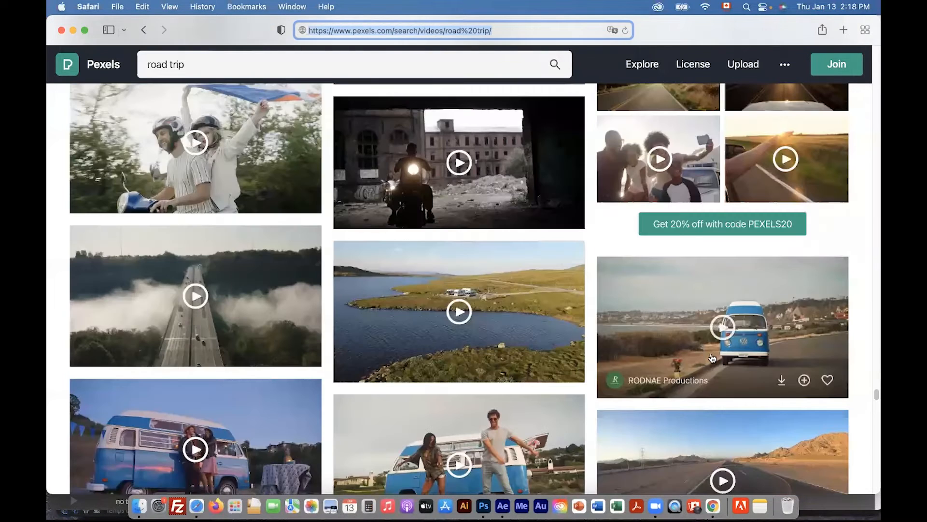
{"action": "scroll", "coordinate": [712, 370], "scroll_direction": "down", "scroll_amount": 3}
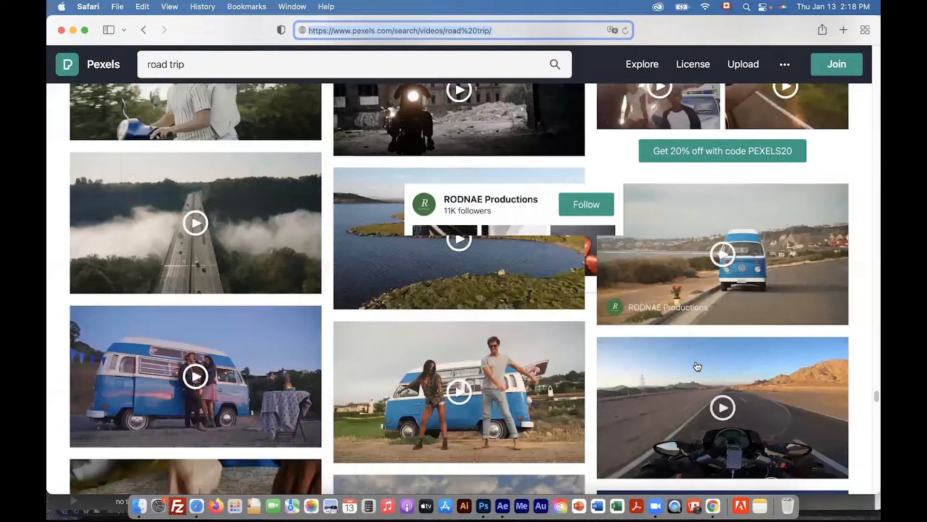
{"action": "mouse_move", "coordinate": [698, 366]}
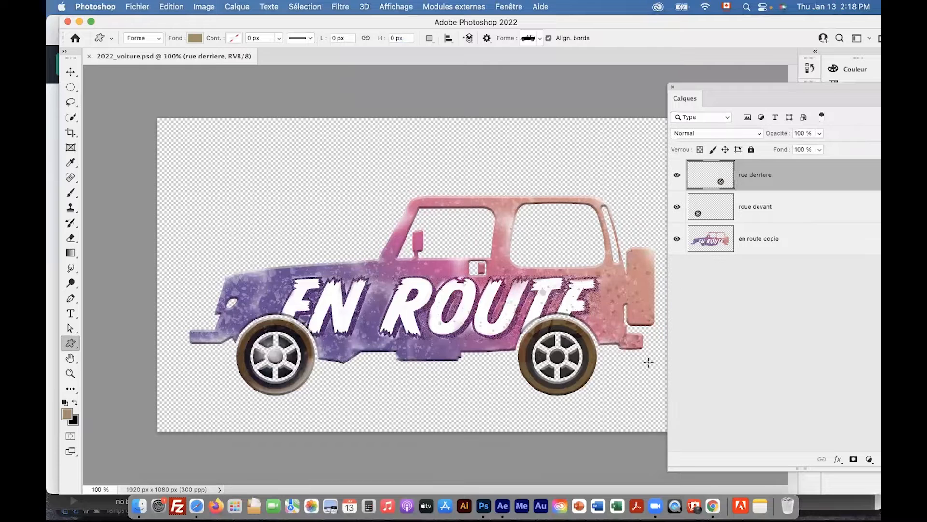
In 2022_voiture.psd, examine the car body and both wheel layers by hiding each one, then show all three again
{"action": "left_click_drag", "start_coordinate": [696, 87], "coordinate": [719, 86]}
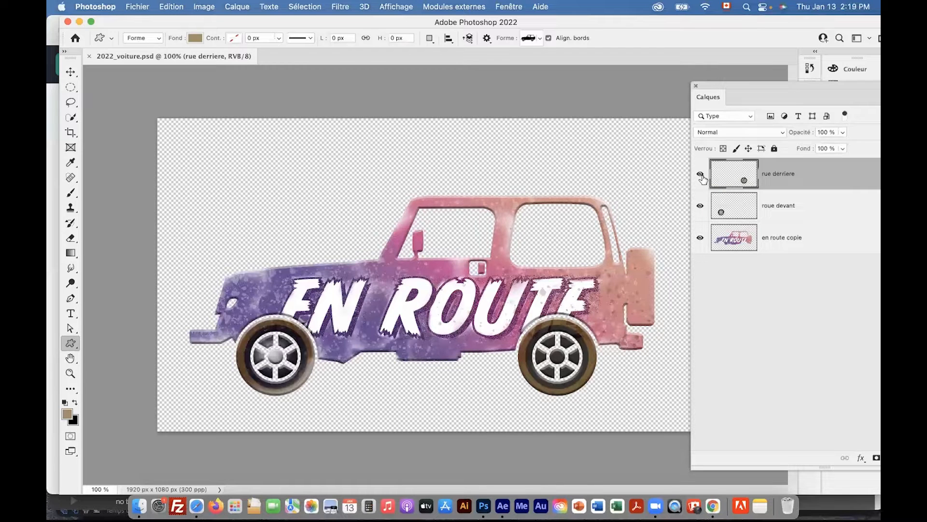
{"action": "left_click", "coordinate": [701, 175]}
{"action": "left_click", "coordinate": [702, 175]}
{"action": "left_click", "coordinate": [702, 177]}
{"action": "left_click", "coordinate": [703, 176]}
{"action": "left_click", "coordinate": [703, 176]}
{"action": "left_click", "coordinate": [703, 177]}
{"action": "left_click", "coordinate": [703, 179]}
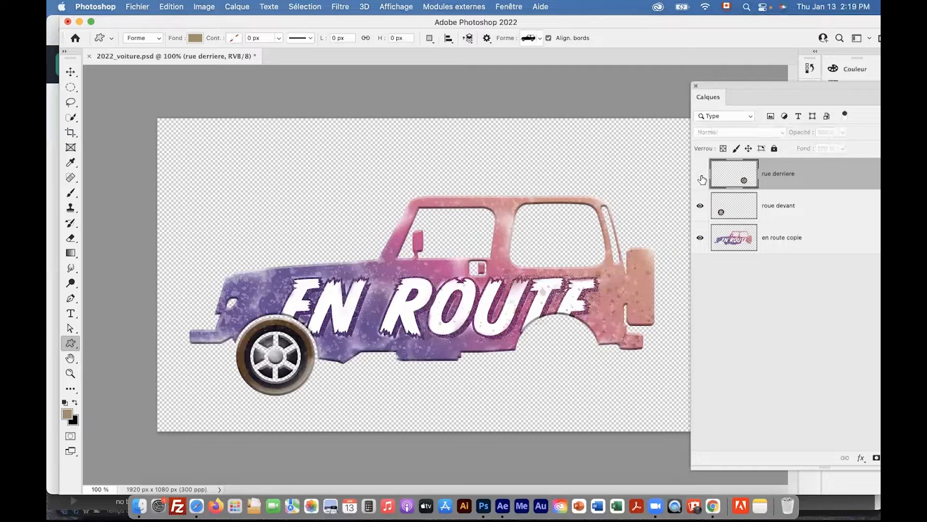
{"action": "left_click", "coordinate": [700, 207]}
{"action": "left_click", "coordinate": [699, 239]}
{"action": "left_click", "coordinate": [699, 239]}
{"action": "left_click", "coordinate": [699, 238]}
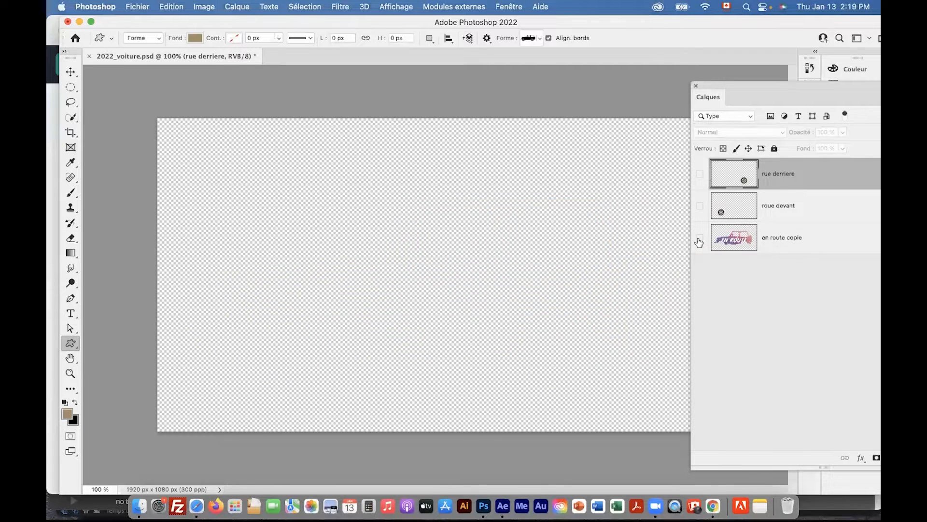
{"action": "left_click", "coordinate": [699, 238], "text": "alt"}
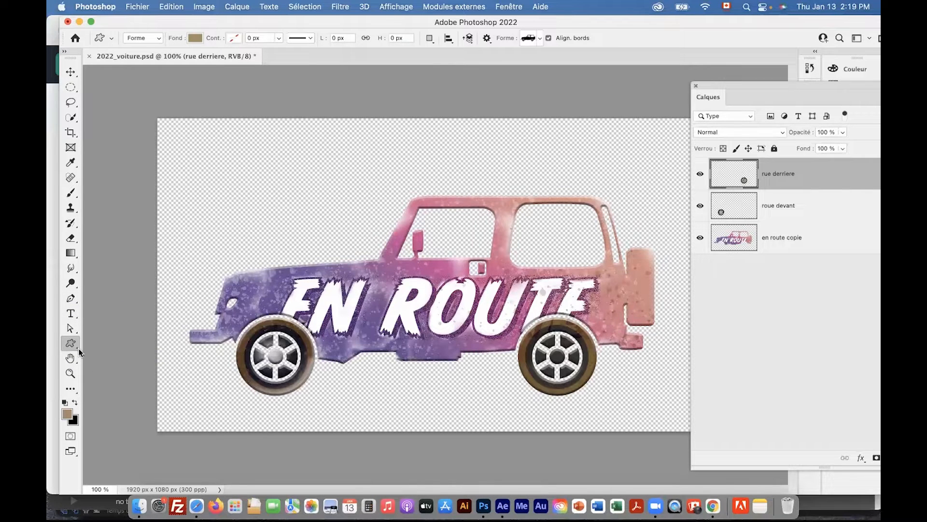
With the Custom Shape tool, browse the Formes 2019 shape library and expand the Véhicules 1 set
{"action": "right_click", "coordinate": [76, 351]}
{"action": "left_click", "coordinate": [141, 403]}
{"action": "left_click", "coordinate": [540, 38]}
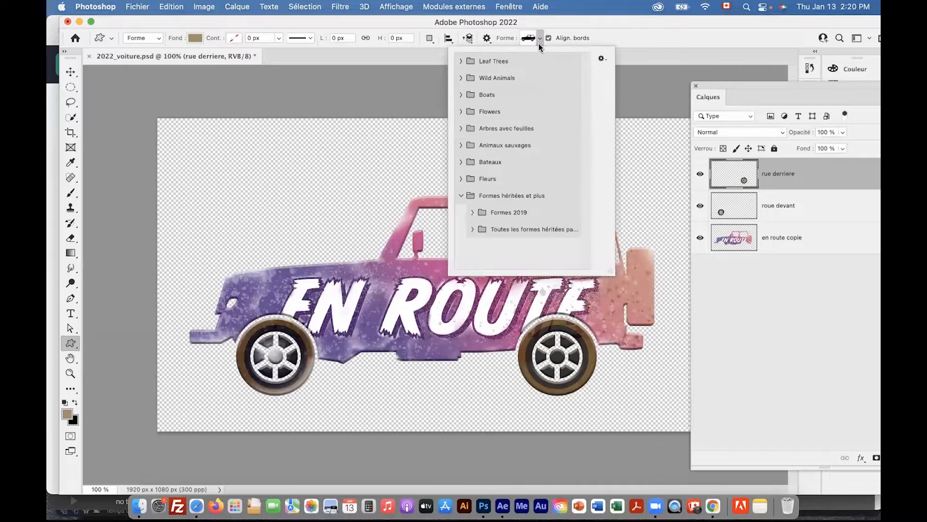
{"action": "left_click", "coordinate": [601, 59]}
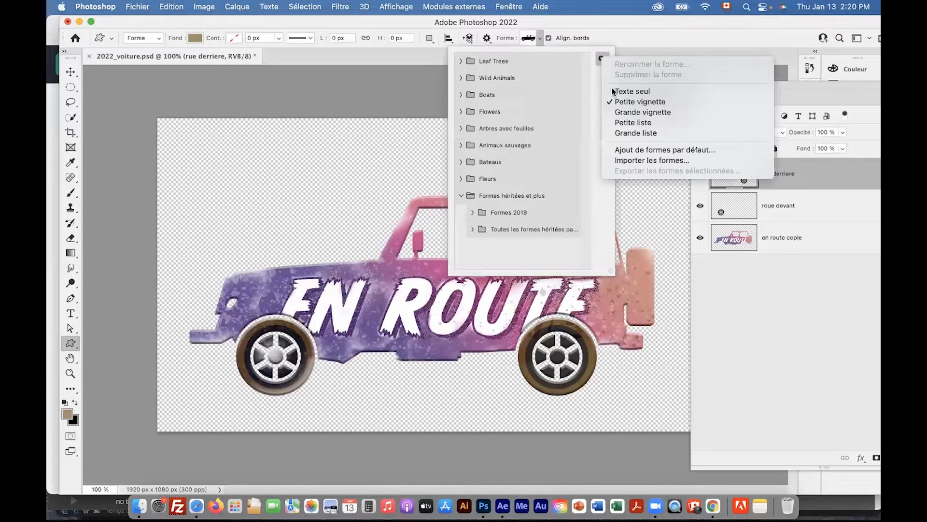
{"action": "left_click", "coordinate": [473, 214]}
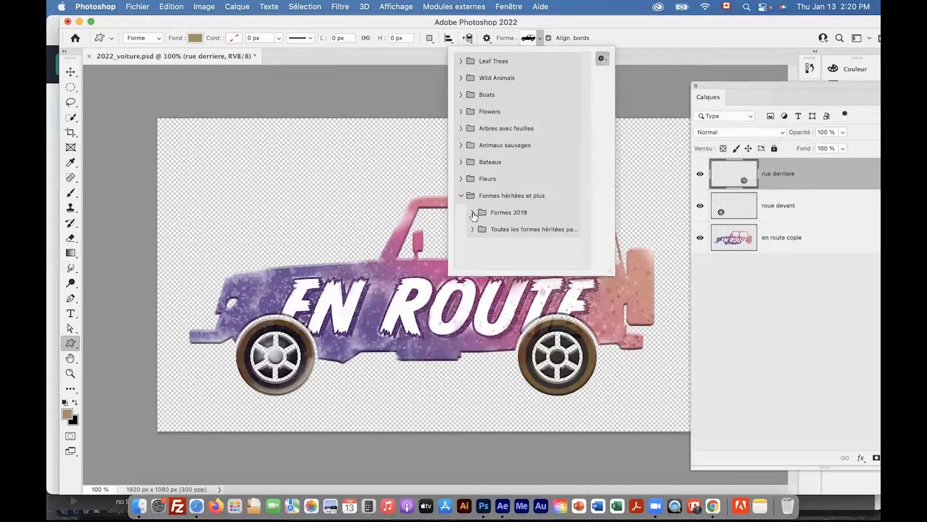
{"action": "left_click", "coordinate": [473, 215]}
{"action": "scroll", "coordinate": [513, 240], "scroll_direction": "down", "scroll_amount": 5}
{"action": "scroll", "coordinate": [513, 240], "scroll_direction": "down", "scroll_amount": 3}
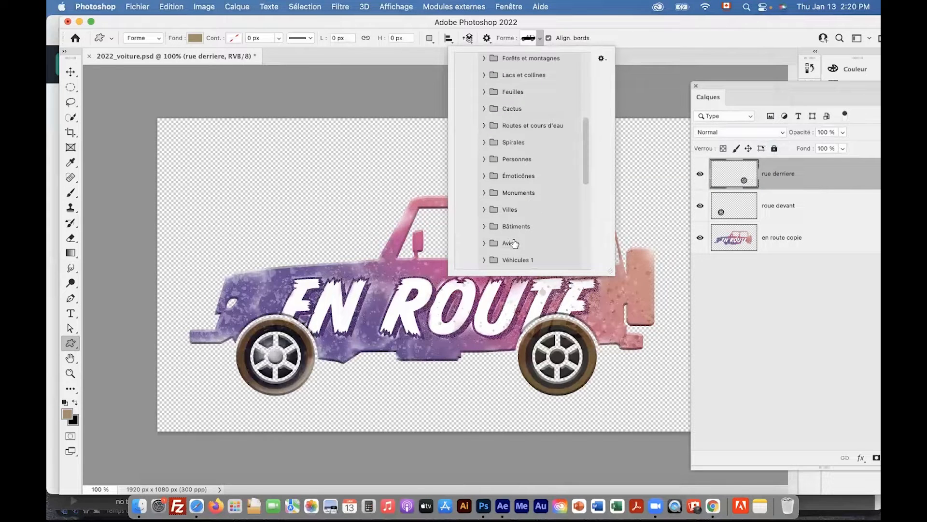
{"action": "left_click", "coordinate": [484, 260]}
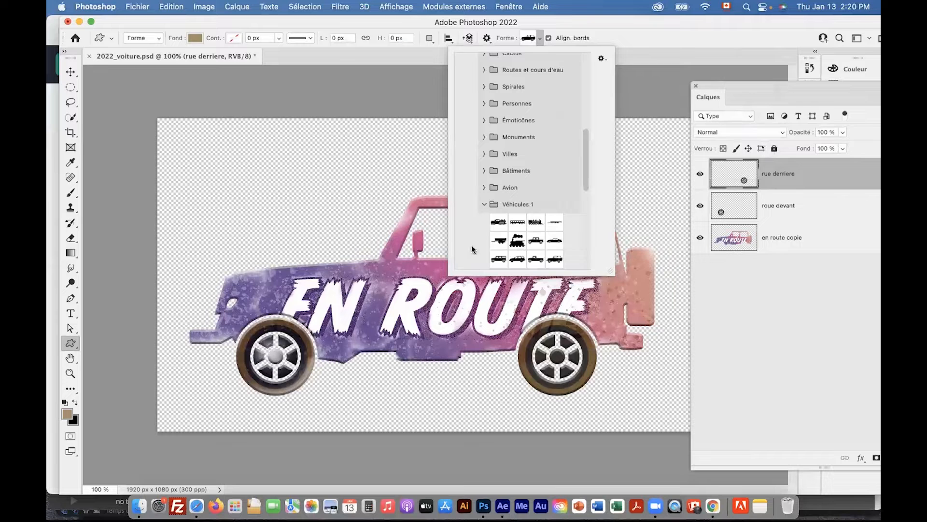
Switch to Safari and bring the Free Music Archive page into view
{"action": "left_click", "coordinate": [223, 29]}
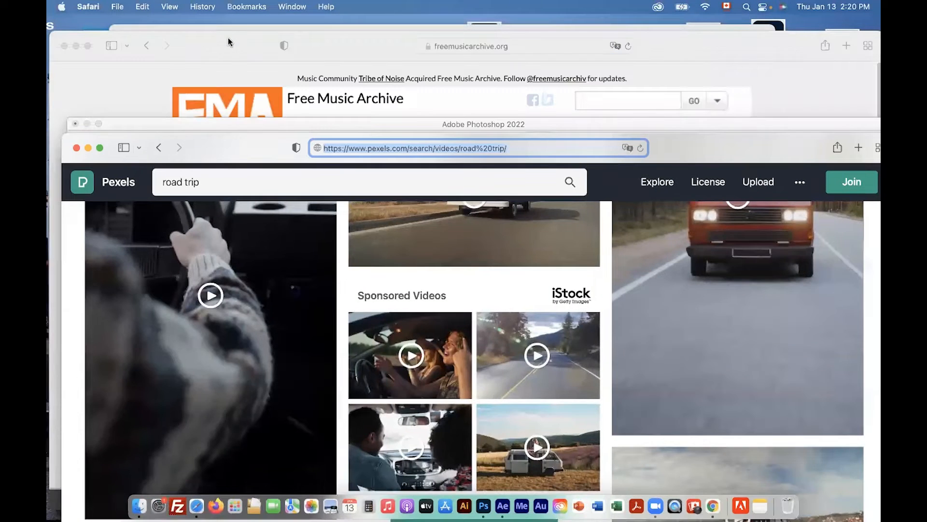
{"action": "left_click", "coordinate": [228, 37]}
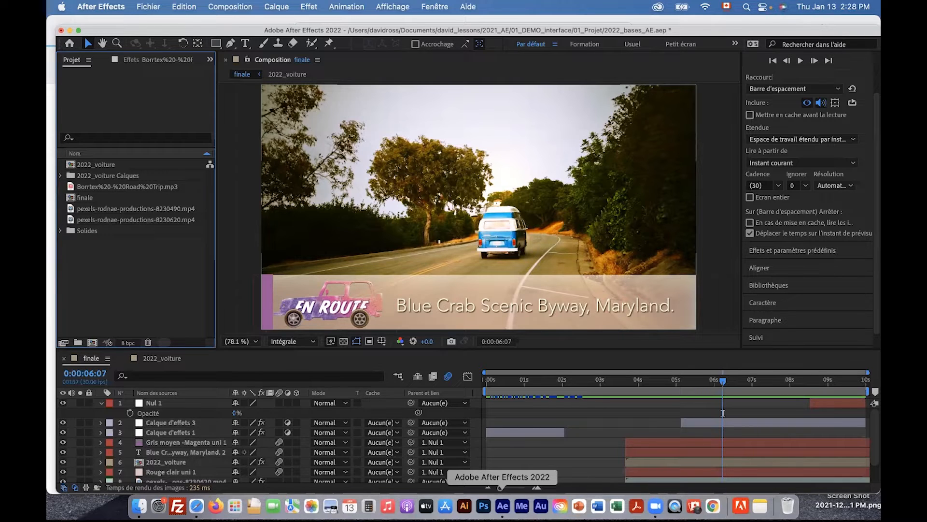
Scrub through the finale composition in After Effects to preview the van footage from the opening seconds
{"action": "left_click_drag", "start_coordinate": [524, 382], "coordinate": [595, 386]}
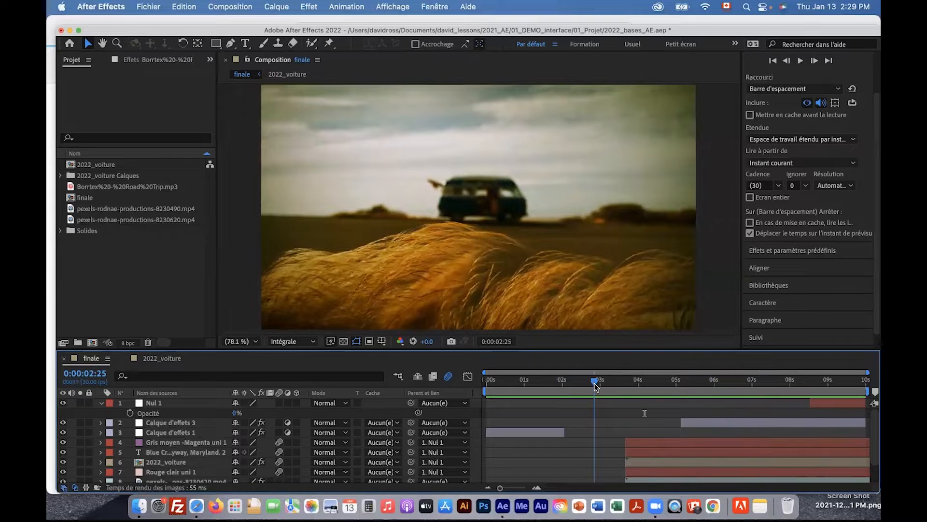
{"action": "left_click_drag", "start_coordinate": [597, 385], "coordinate": [622, 385]}
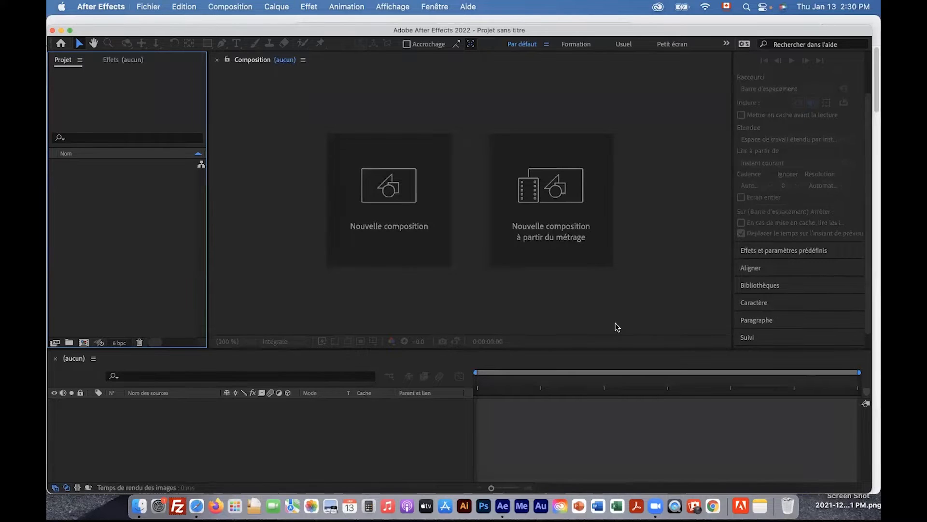
Widen the Project panel and import pexels-rodnae-productions-8230490.mp4, pexels-rodnae-productions-8230620.mp4 and Borrtex%20-%20Road%20Trip.mp3 from 02_Medias in 01_DEMO_interface
{"action": "left_click_drag", "start_coordinate": [204, 219], "coordinate": [251, 221]}
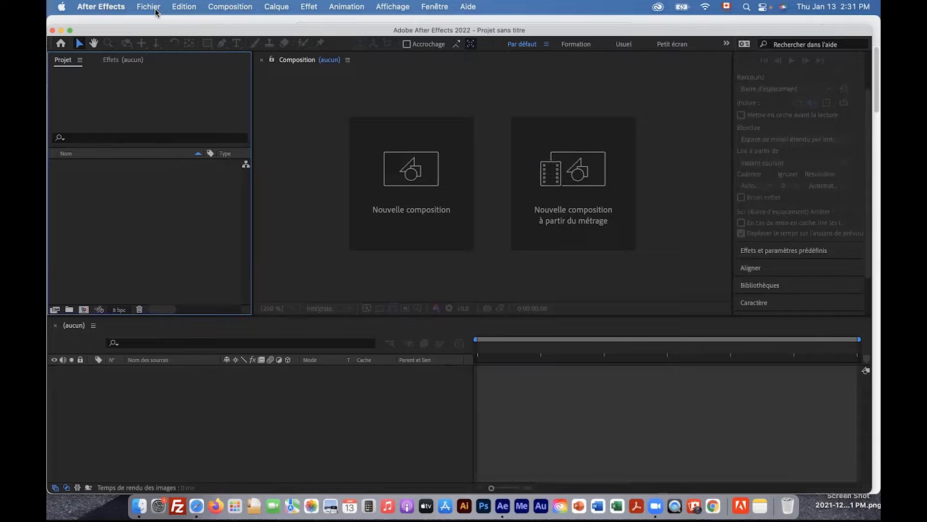
{"action": "left_click", "coordinate": [148, 7]}
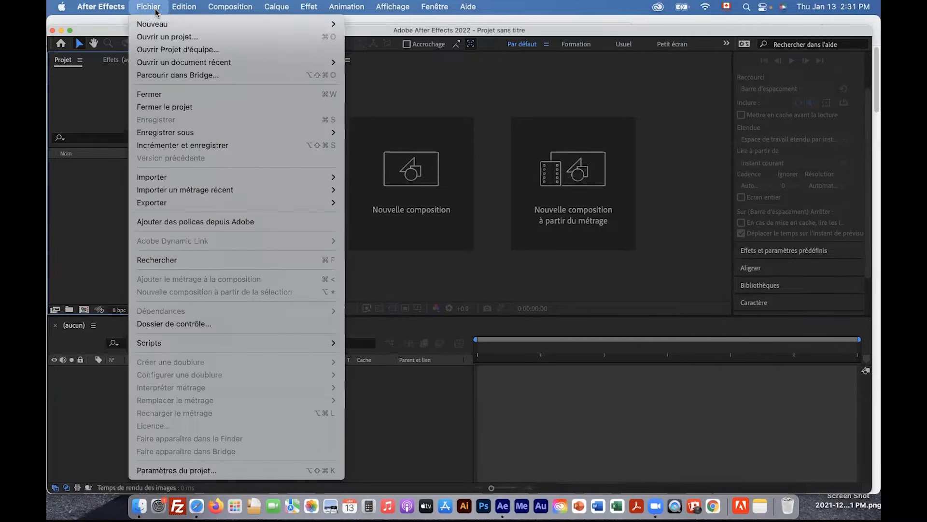
{"action": "mouse_move", "coordinate": [160, 177]}
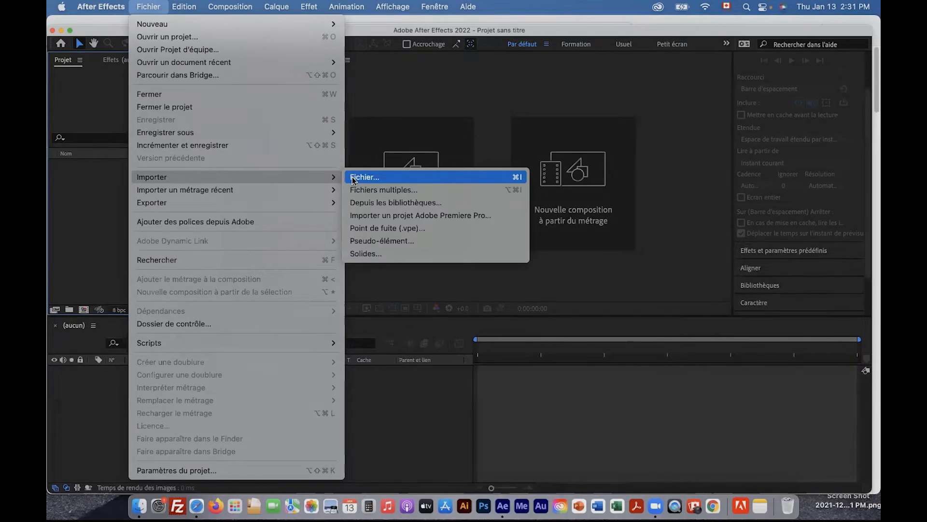
{"action": "left_click", "coordinate": [347, 179]}
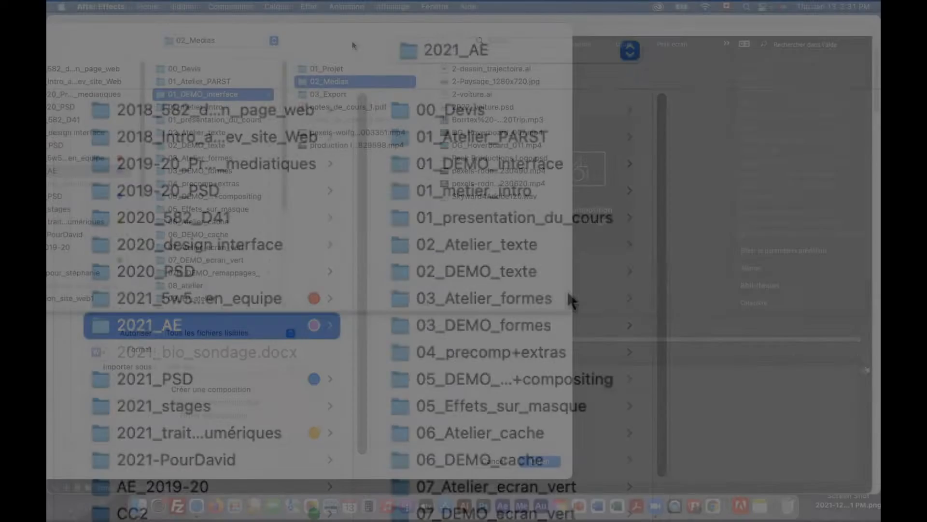
{"action": "left_click", "coordinate": [552, 162]}
{"action": "left_click", "coordinate": [794, 140]}
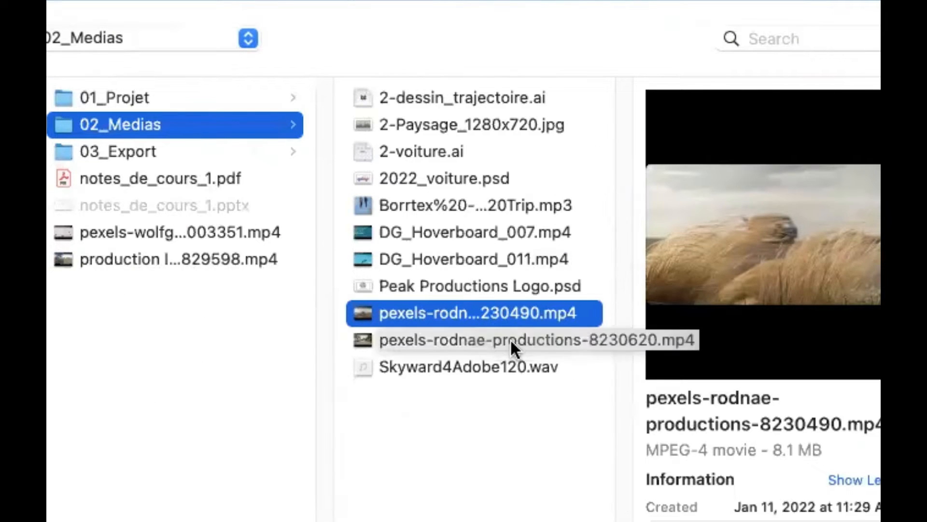
{"action": "left_click", "coordinate": [510, 338], "text": "shift"}
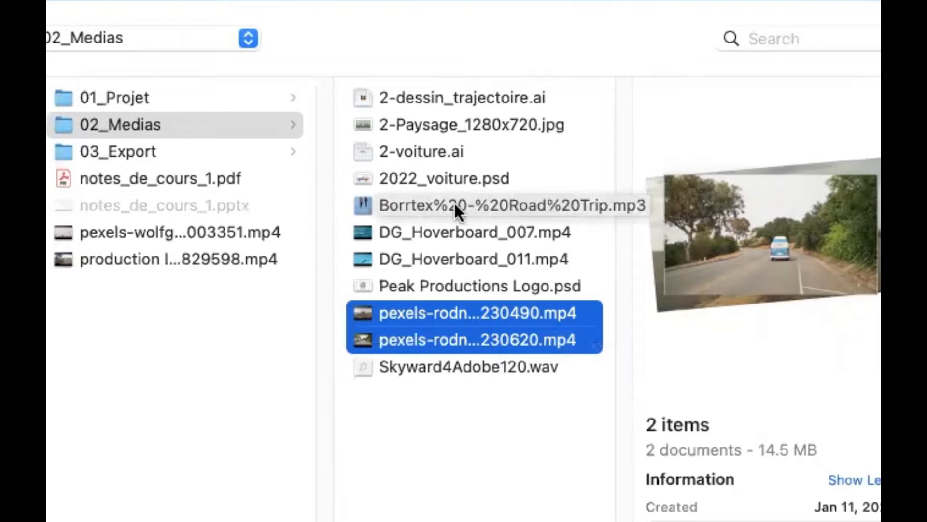
{"action": "left_click", "coordinate": [455, 205], "text": "super"}
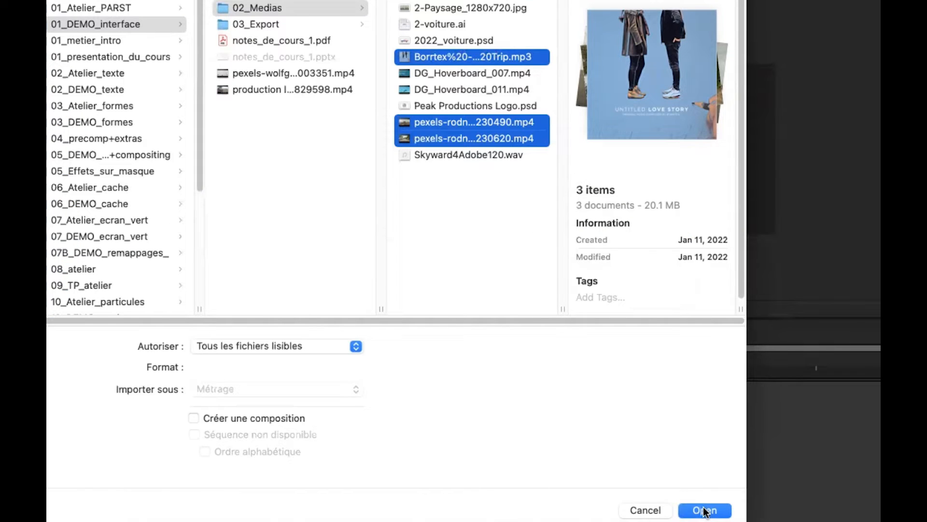
{"action": "left_click", "coordinate": [705, 510]}
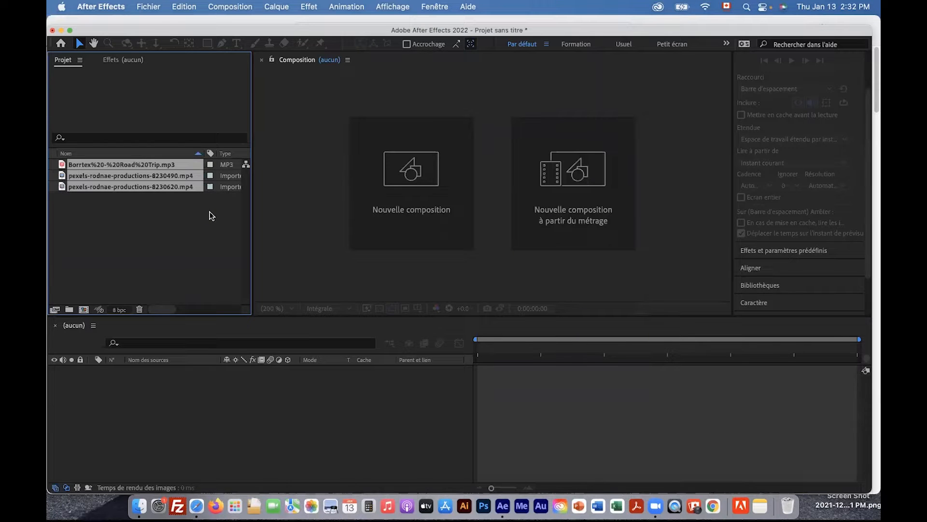
Maximize the Project panel and widen the Chemin d'accès column to show more of the imported files' paths
{"action": "double_click", "coordinate": [64, 62]}
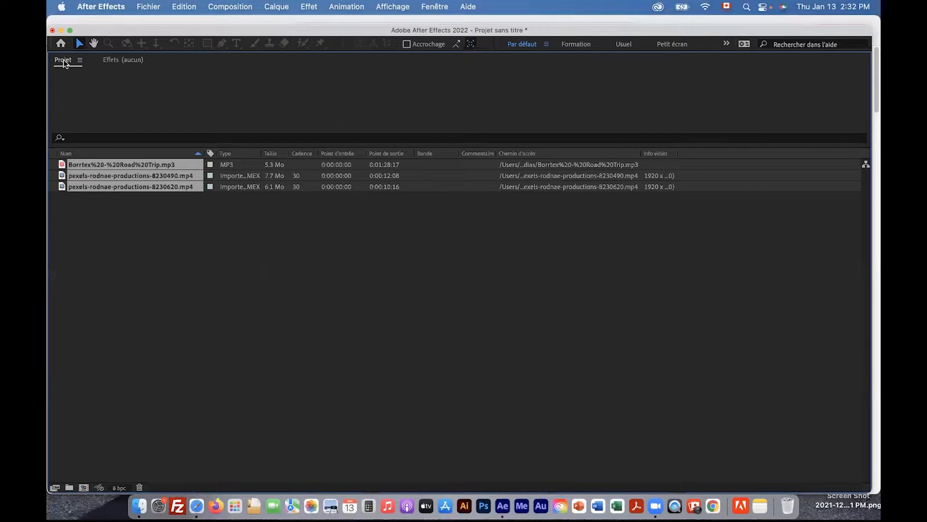
{"action": "double_click", "coordinate": [64, 63]}
{"action": "double_click", "coordinate": [64, 62]}
{"action": "left_click_drag", "start_coordinate": [641, 154], "coordinate": [806, 153]}
Examine which Project panel columns can be shown, including Chemin d'accès, and restore the panel to its normal size
{"action": "right_click", "coordinate": [562, 154]}
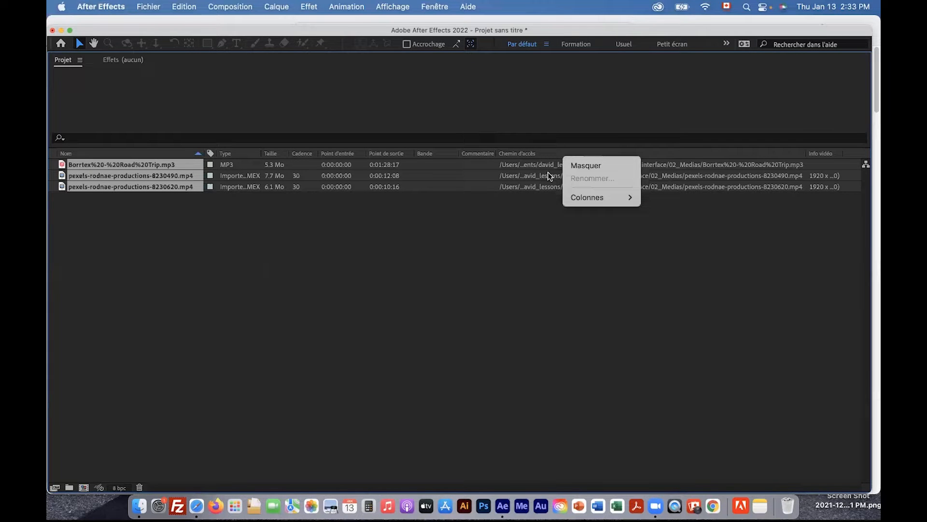
{"action": "right_click", "coordinate": [544, 153]}
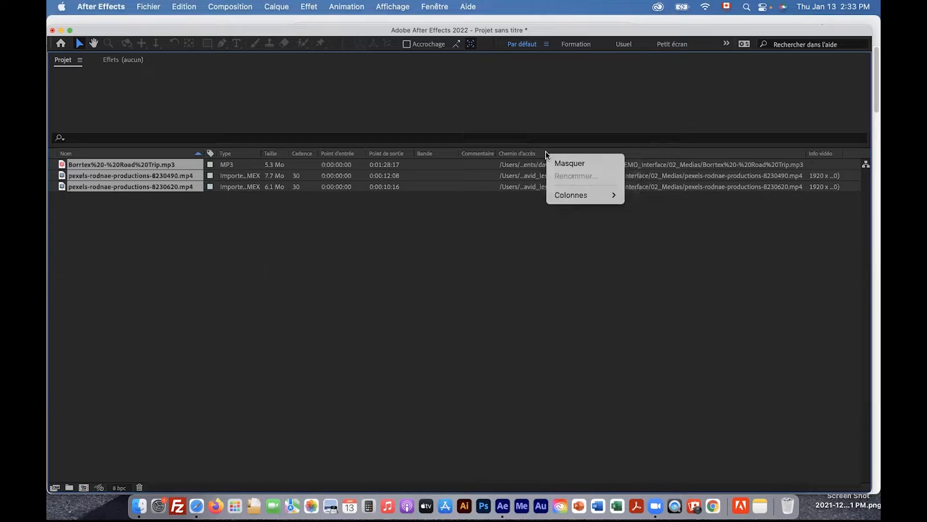
{"action": "right_click", "coordinate": [541, 156]}
{"action": "right_click", "coordinate": [543, 155]}
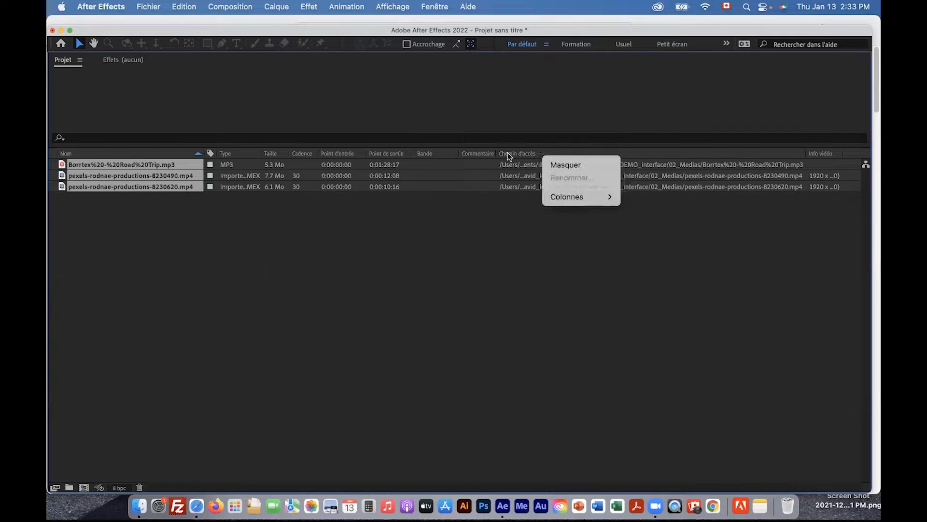
{"action": "right_click", "coordinate": [118, 155]}
{"action": "right_click", "coordinate": [120, 153]}
{"action": "mouse_move", "coordinate": [155, 198]}
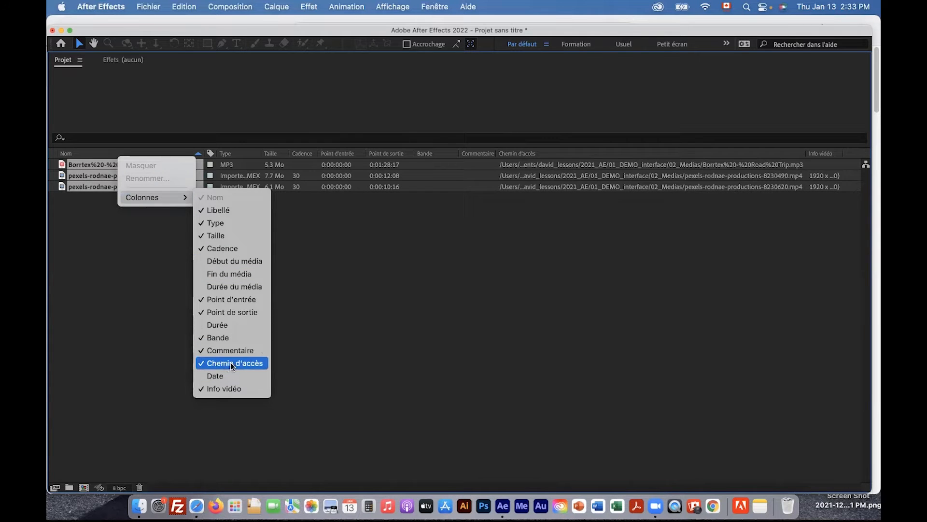
{"action": "left_click", "coordinate": [515, 140]}
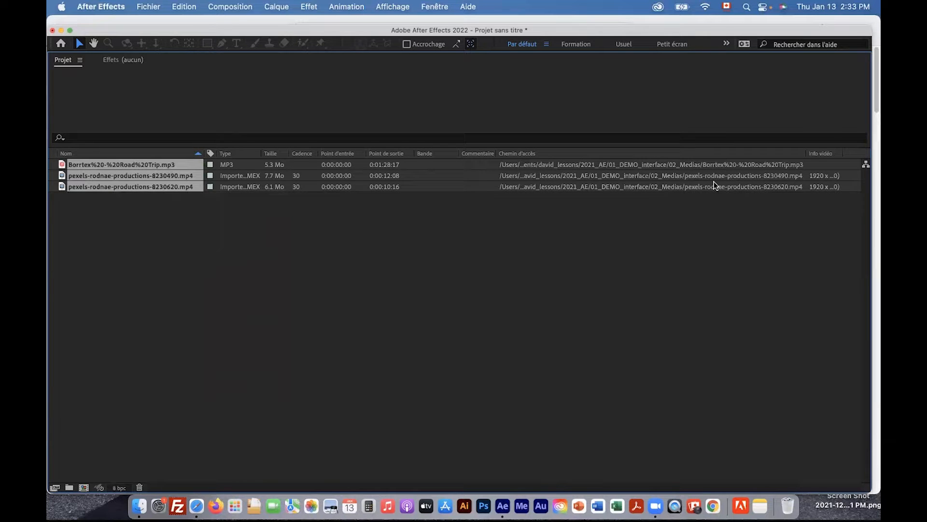
{"action": "double_click", "coordinate": [65, 66]}
Import 2022_voiture.psd as Composition – Conserver les tailles de calque, merging the layer styles into the footage
{"action": "left_click", "coordinate": [149, 7]}
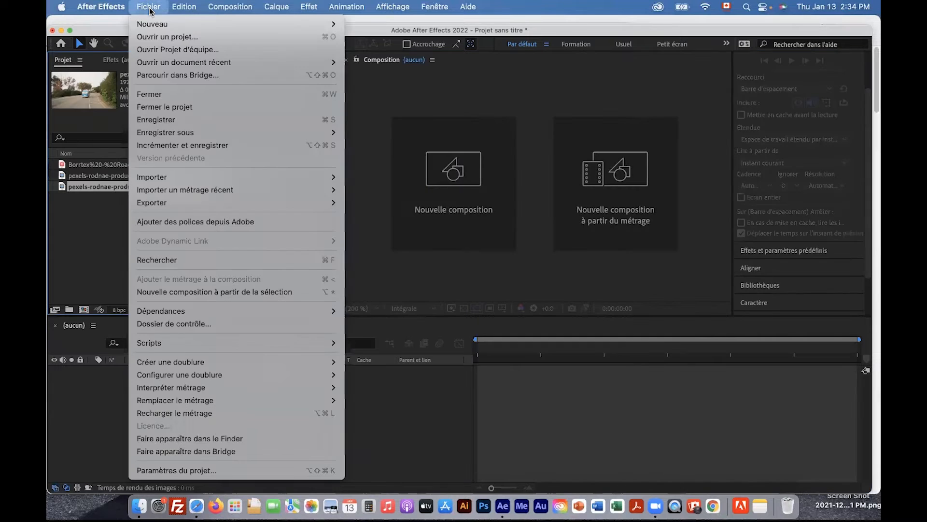
{"action": "mouse_move", "coordinate": [182, 179]}
{"action": "left_click", "coordinate": [357, 178]}
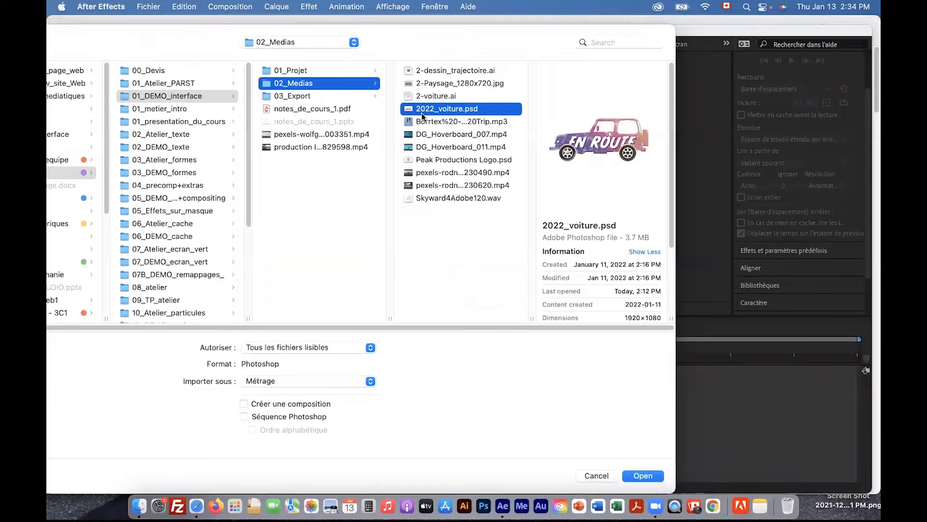
{"action": "left_click", "coordinate": [264, 381]}
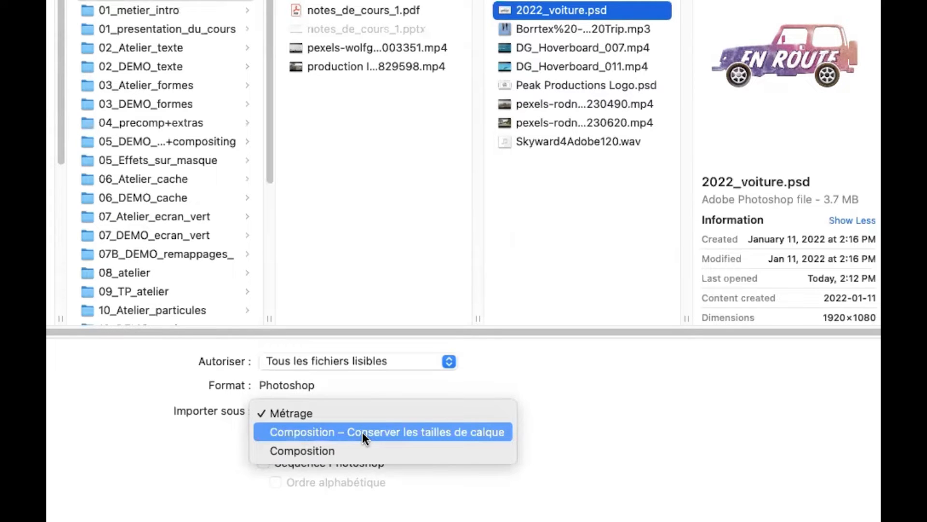
{"action": "left_click", "coordinate": [386, 432]}
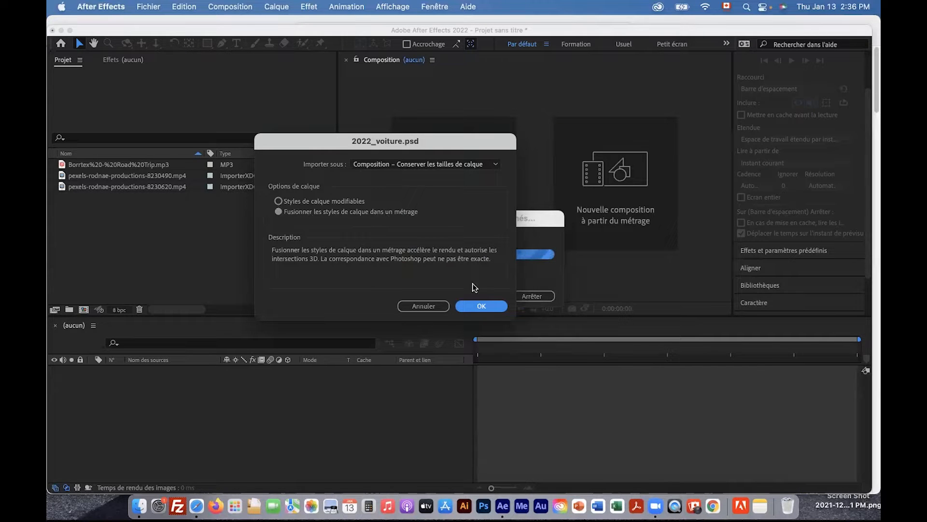
{"action": "left_click", "coordinate": [481, 307]}
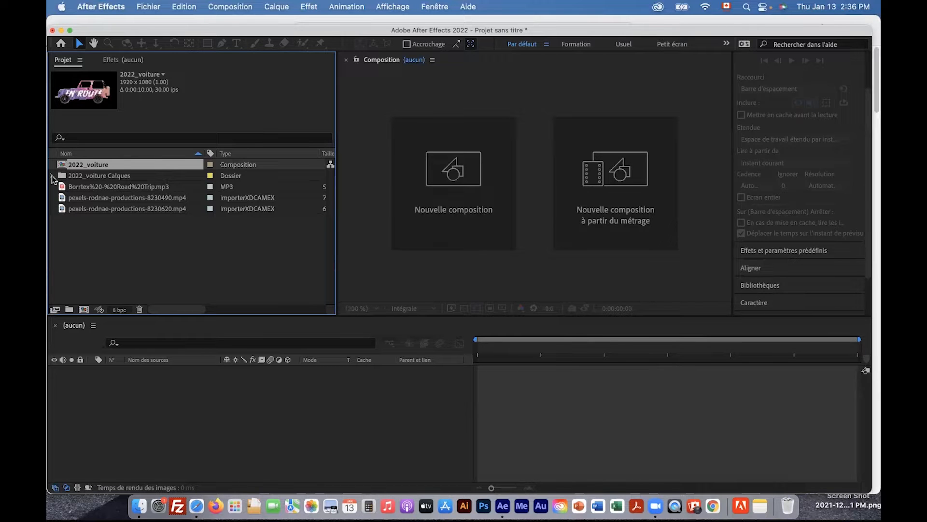
Expand the 2022_voiture Calques folder and preview its car body, front wheel and rear wheel layers
{"action": "left_click", "coordinate": [51, 175]}
{"action": "left_click", "coordinate": [89, 175]}
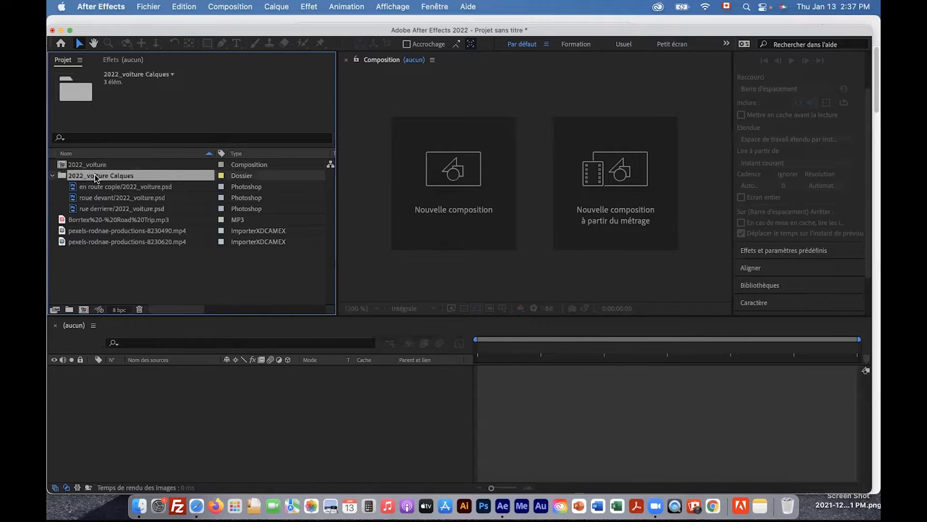
{"action": "left_click", "coordinate": [107, 187]}
{"action": "left_click", "coordinate": [108, 198]}
{"action": "left_click", "coordinate": [113, 209]}
{"action": "left_click", "coordinate": [113, 198]}
{"action": "left_click", "coordinate": [115, 187]}
{"action": "left_click", "coordinate": [119, 197]}
{"action": "left_click", "coordinate": [119, 187]}
{"action": "left_click", "coordinate": [122, 208]}
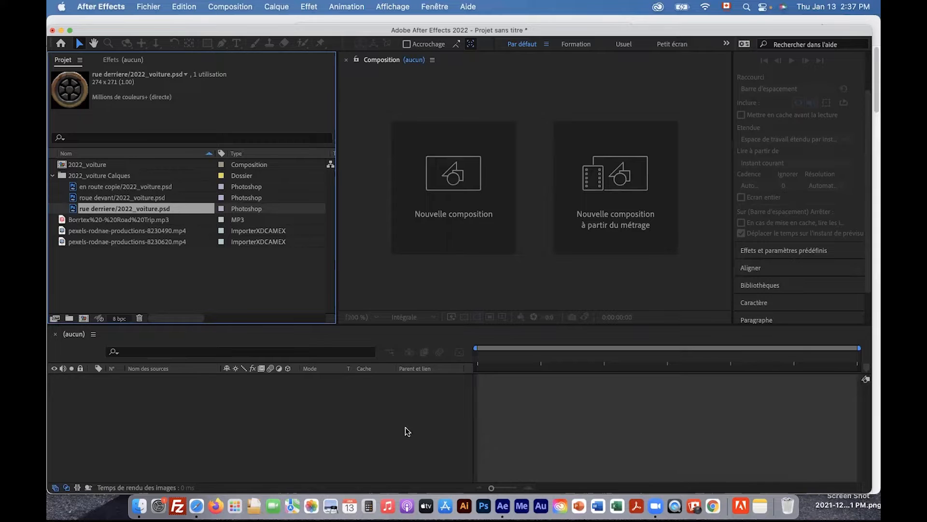
{"action": "left_click", "coordinate": [437, 337]}
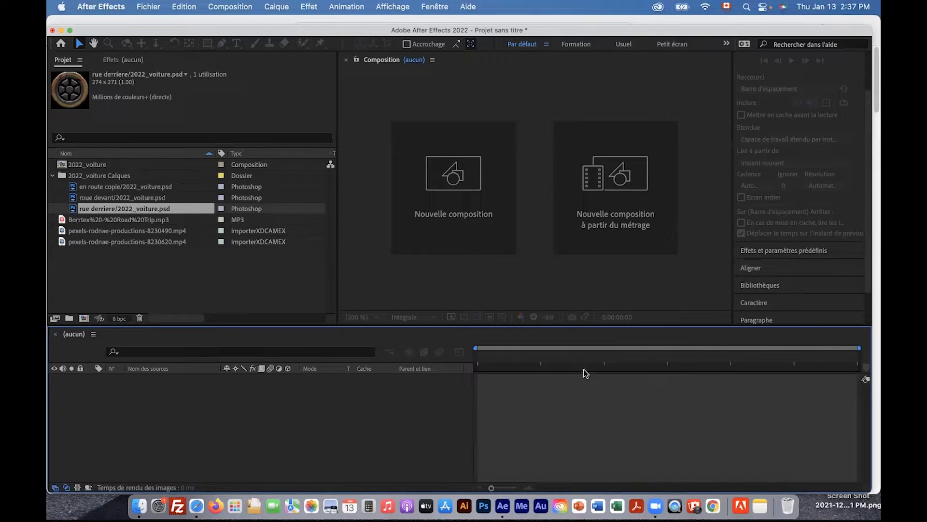
{"action": "left_click", "coordinate": [216, 279]}
{"action": "left_click", "coordinate": [231, 408]}
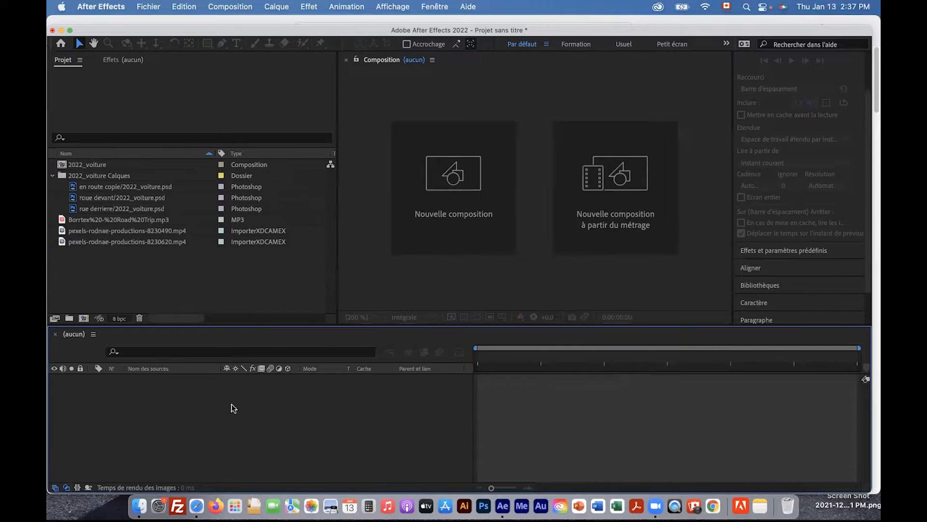
{"action": "left_click", "coordinate": [535, 277]}
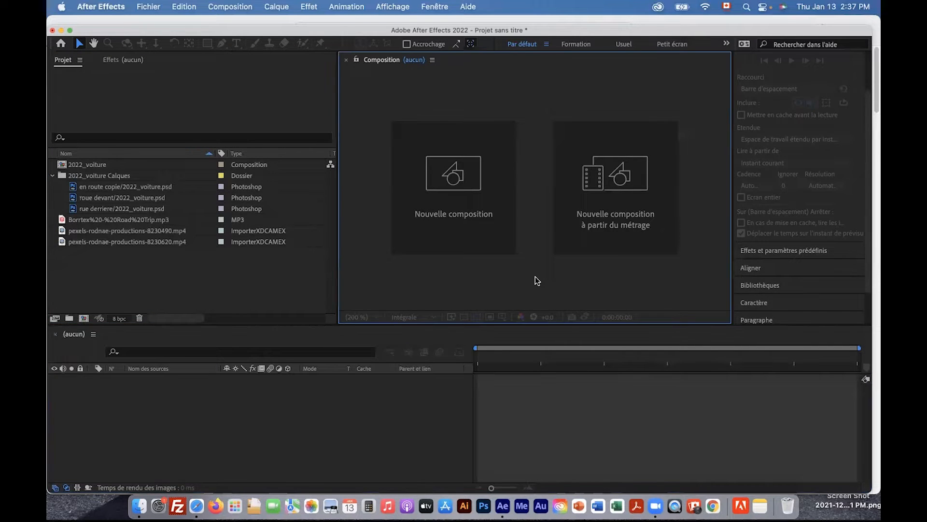
{"action": "left_click", "coordinate": [278, 295]}
{"action": "left_click", "coordinate": [280, 386]}
{"action": "left_click", "coordinate": [529, 296]}
Start a new composition, look through the available presets and keep the Personnalisé preset
{"action": "left_click", "coordinate": [236, 8]}
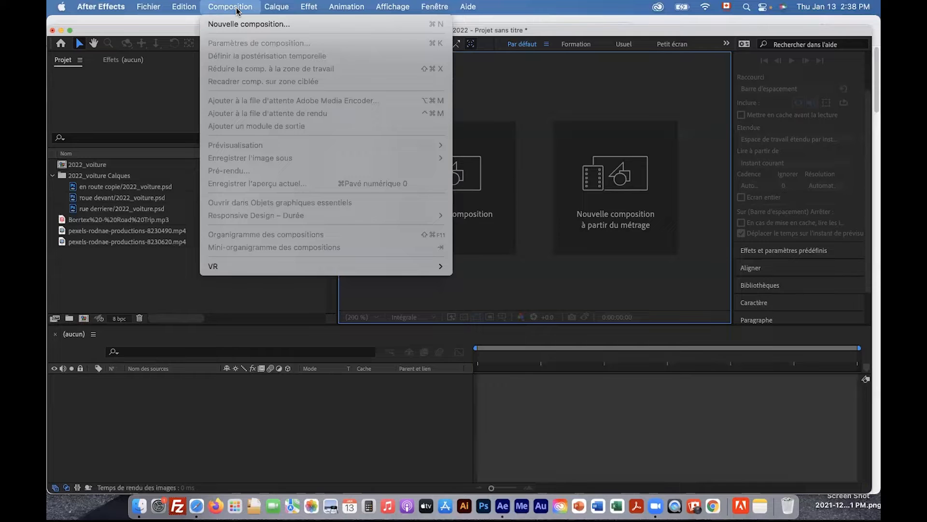
{"action": "left_click", "coordinate": [235, 27]}
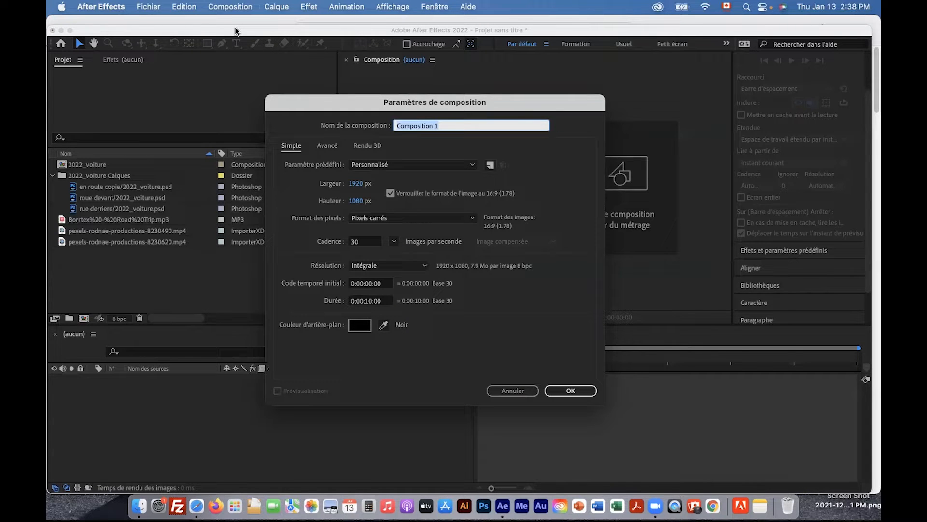
{"action": "left_click", "coordinate": [425, 165]}
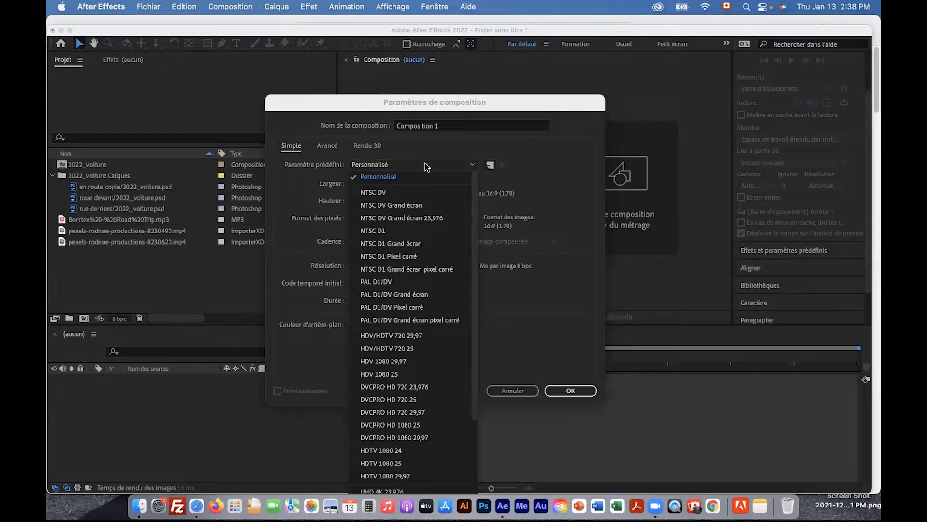
{"action": "scroll", "coordinate": [422, 277], "scroll_direction": "down", "scroll_amount": 4}
{"action": "scroll", "coordinate": [422, 279], "scroll_direction": "up", "scroll_amount": 4}
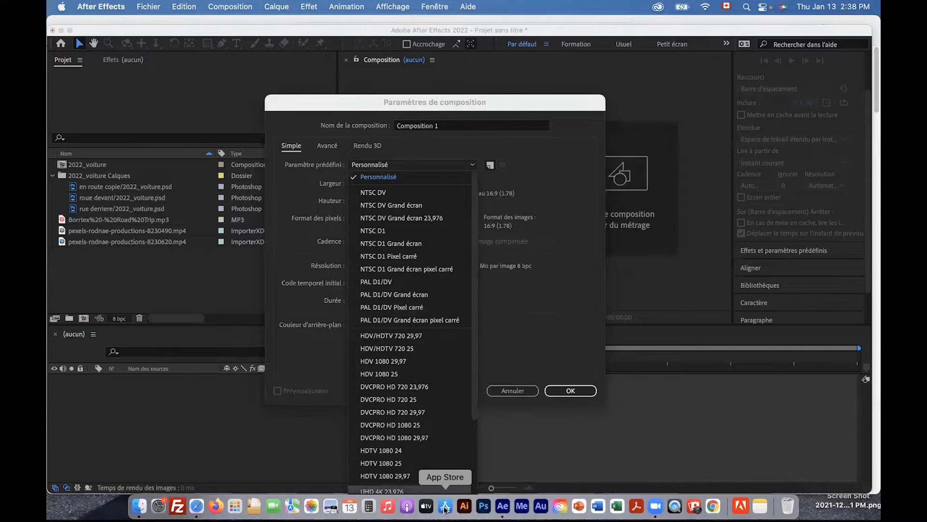
{"action": "scroll", "coordinate": [421, 449], "scroll_direction": "down", "scroll_amount": 3}
{"action": "scroll", "coordinate": [421, 449], "scroll_direction": "up", "scroll_amount": 3}
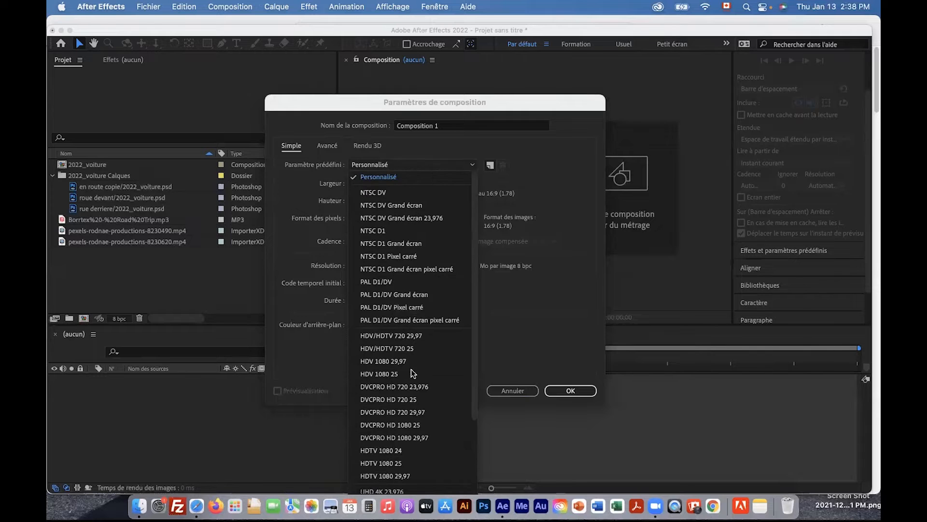
{"action": "left_click", "coordinate": [412, 177]}
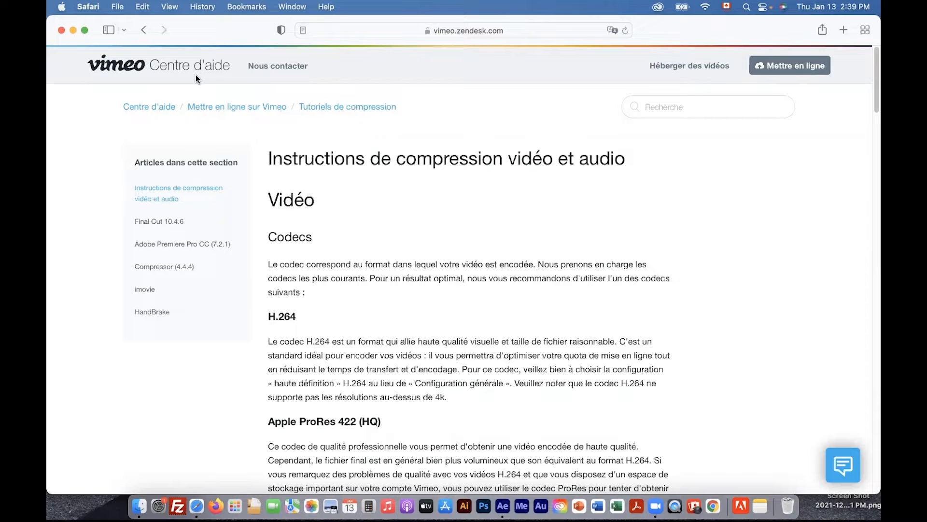
Switch to Safari and examine Vimeo's compression guidelines for codecs, frame rates, bit rates, resolutions and audio
{"action": "scroll", "coordinate": [353, 270], "scroll_direction": "down", "scroll_amount": 3}
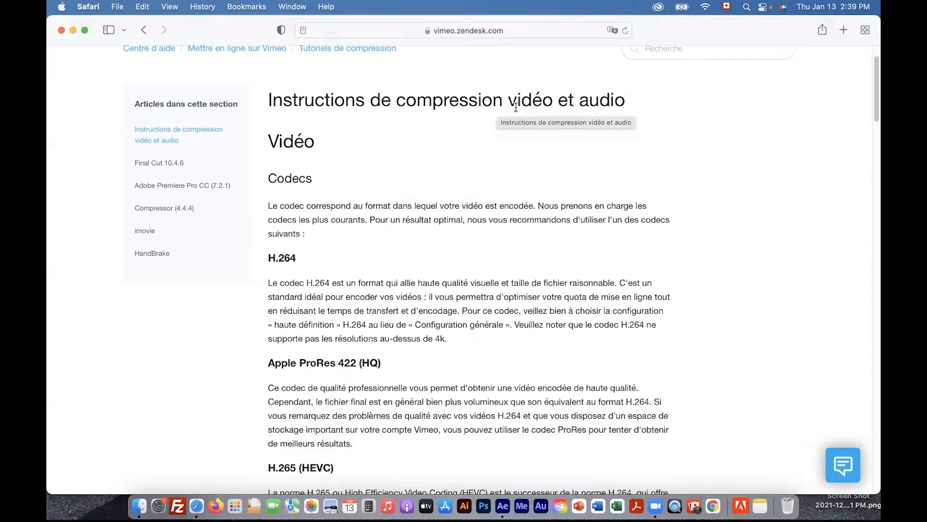
{"action": "scroll", "coordinate": [344, 181], "scroll_direction": "down", "scroll_amount": 1}
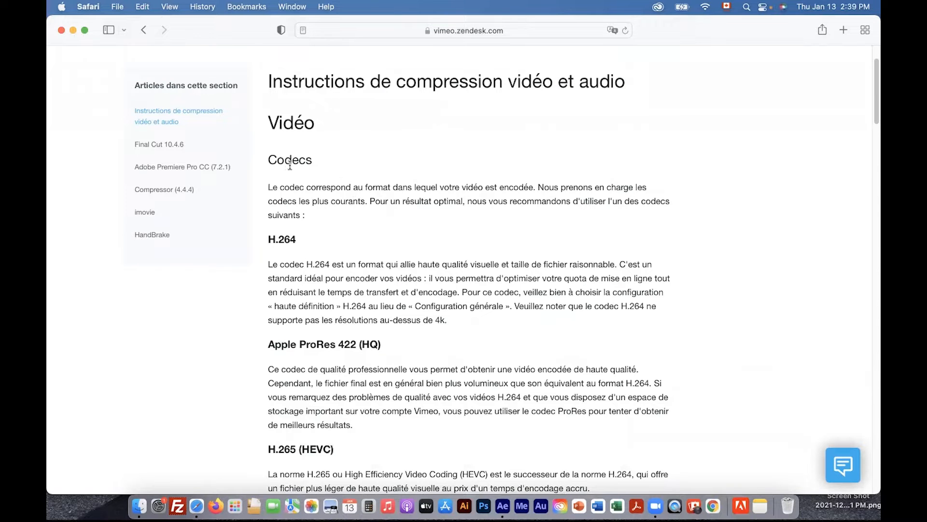
{"action": "scroll", "coordinate": [424, 226], "scroll_direction": "down", "scroll_amount": 10}
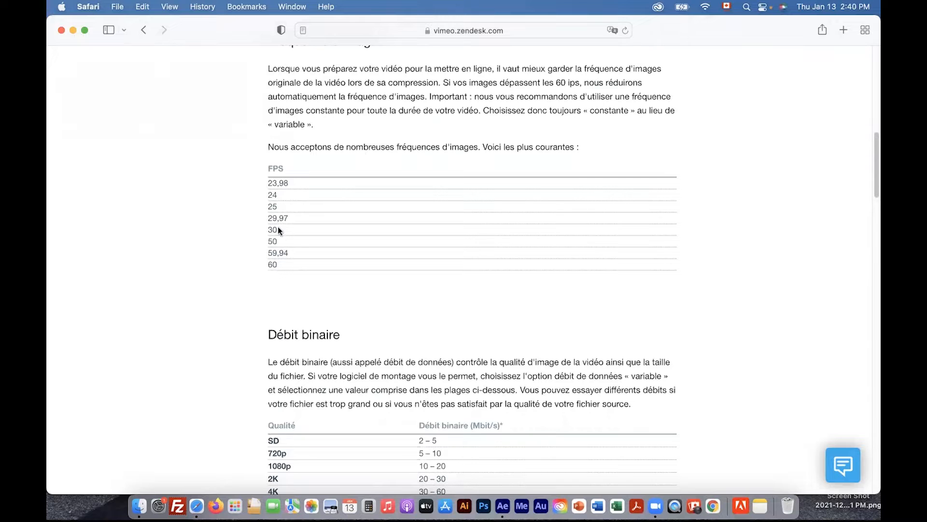
{"action": "scroll", "coordinate": [292, 235], "scroll_direction": "down", "scroll_amount": 10}
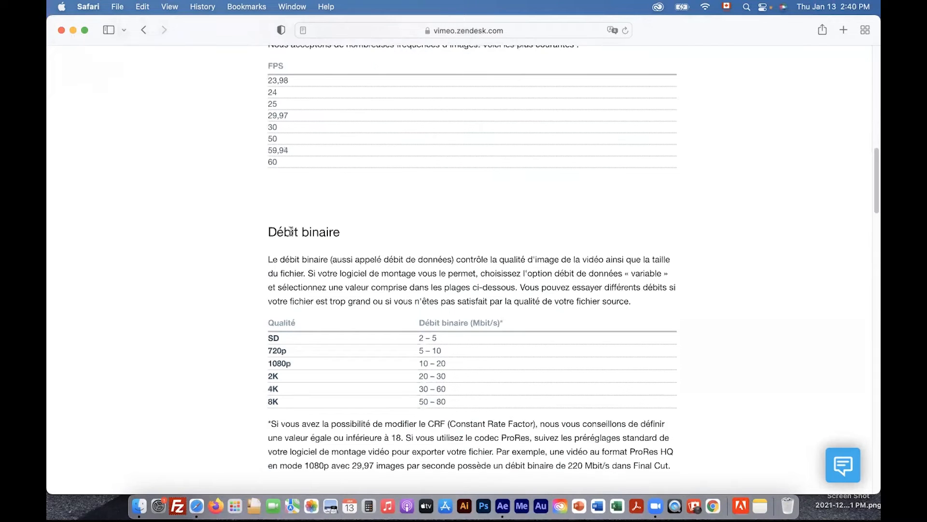
{"action": "scroll", "coordinate": [292, 235], "scroll_direction": "down", "scroll_amount": 15}
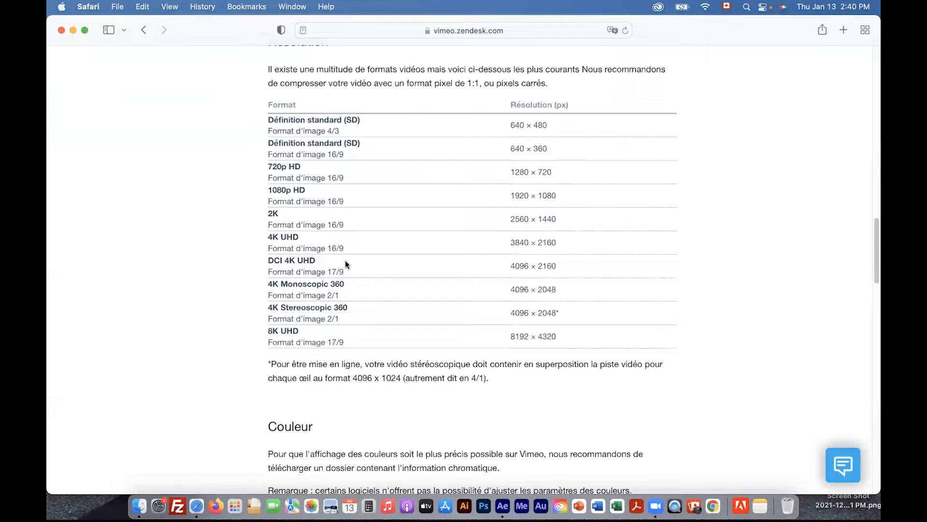
{"action": "scroll", "coordinate": [374, 277], "scroll_direction": "down", "scroll_amount": 1}
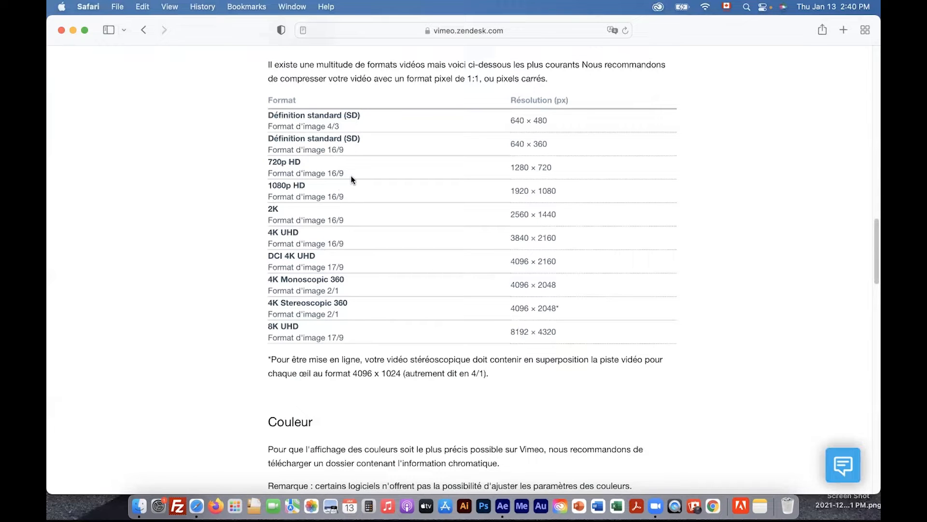
{"action": "scroll", "coordinate": [394, 265], "scroll_direction": "down", "scroll_amount": 15}
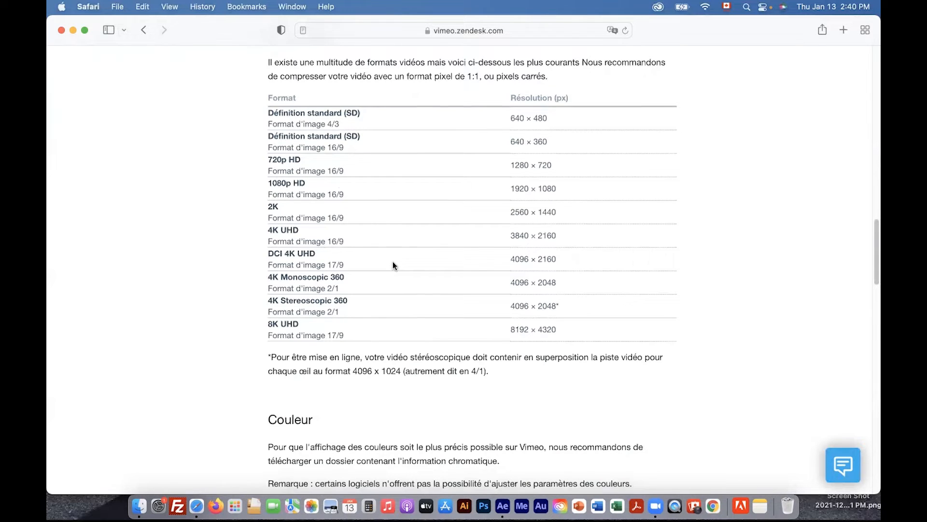
{"action": "scroll", "coordinate": [393, 261], "scroll_direction": "up", "scroll_amount": 15}
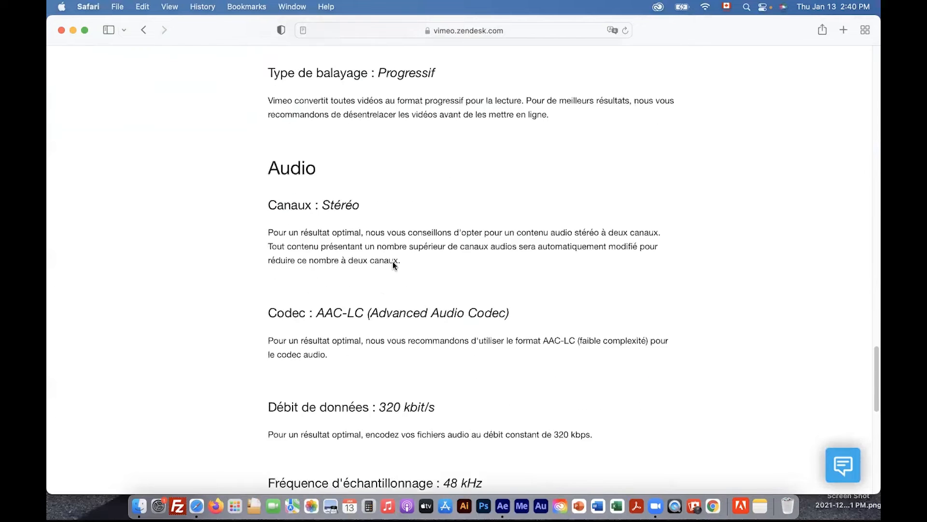
{"action": "scroll", "coordinate": [393, 261], "scroll_direction": "up", "scroll_amount": 5}
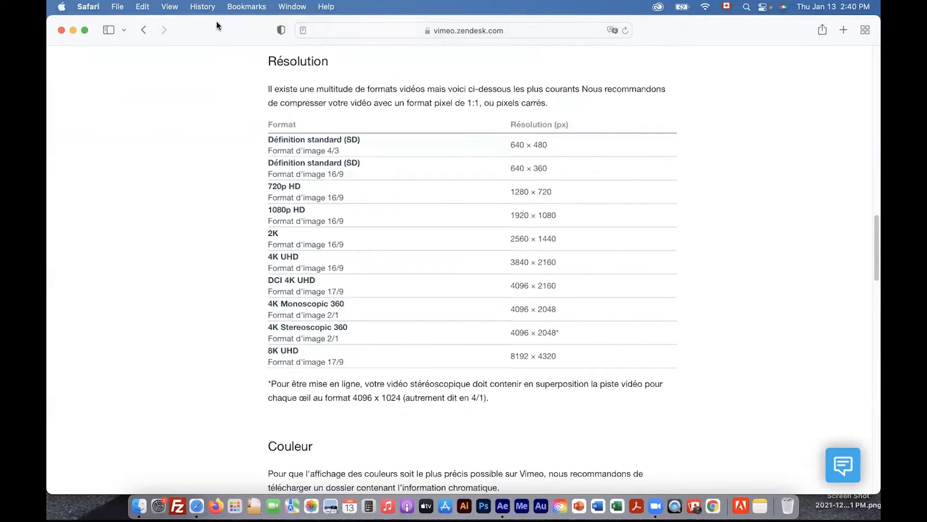
Move the browser window aside, return to After Effects and create the new composition as composition tutoriel
{"action": "left_click_drag", "start_coordinate": [216, 32], "coordinate": [228, 70]}
{"action": "left_click", "coordinate": [226, 28]}
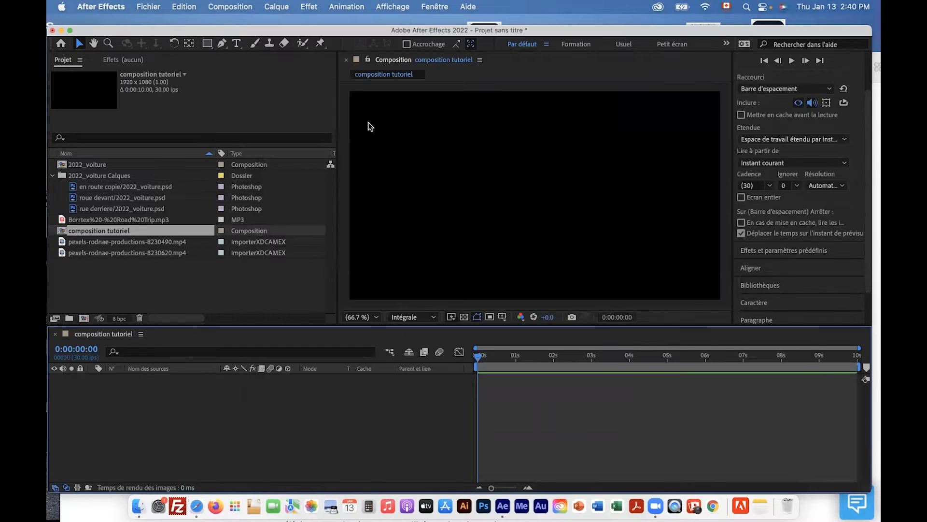
Add pexels-rodnae-productions-8230490.mp4 to the composition tutoriel timeline and scrub through the parked van footage
{"action": "left_click", "coordinate": [111, 243]}
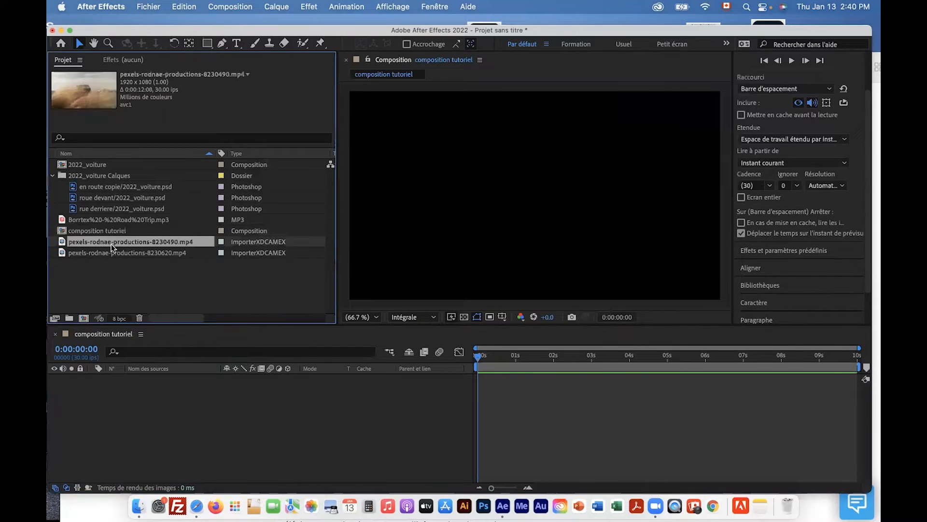
{"action": "left_click", "coordinate": [109, 252]}
{"action": "left_click", "coordinate": [114, 240]}
{"action": "left_click", "coordinate": [113, 250]}
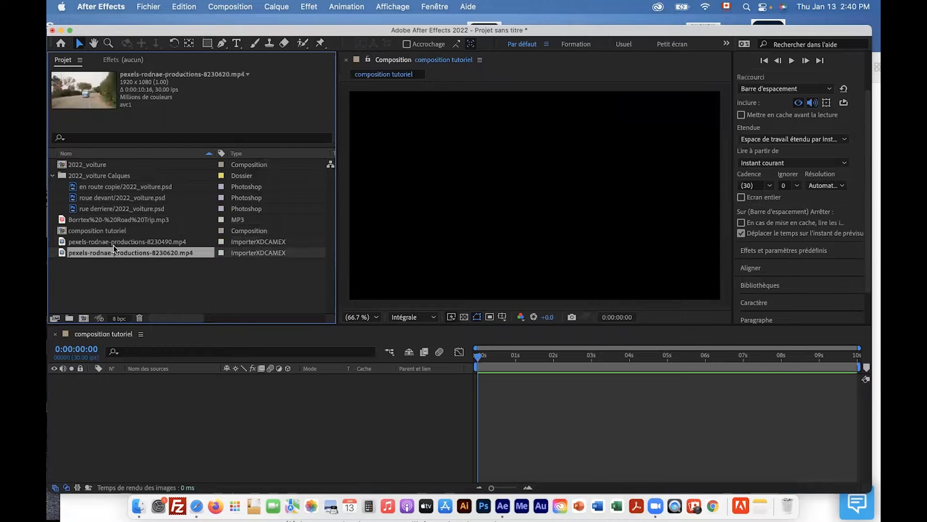
{"action": "left_click", "coordinate": [111, 241]}
{"action": "left_click_drag", "start_coordinate": [112, 240], "coordinate": [153, 379]}
{"action": "left_click_drag", "start_coordinate": [498, 356], "coordinate": [586, 361]}
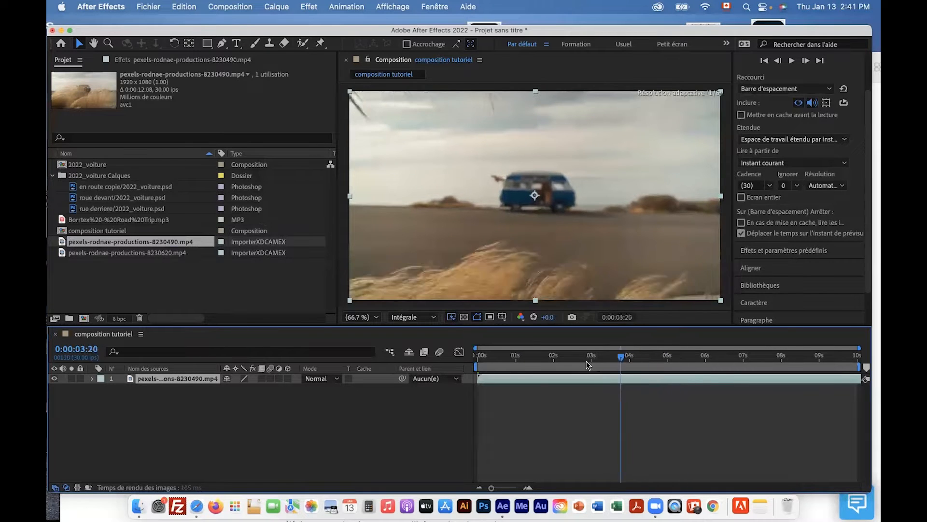
Place pexels-rodnae-productions-8230620.mp4 above the first video layer and scrub the playhead to 0:00:01:02
{"action": "left_click", "coordinate": [115, 254]}
{"action": "left_click_drag", "start_coordinate": [115, 256], "coordinate": [136, 378]}
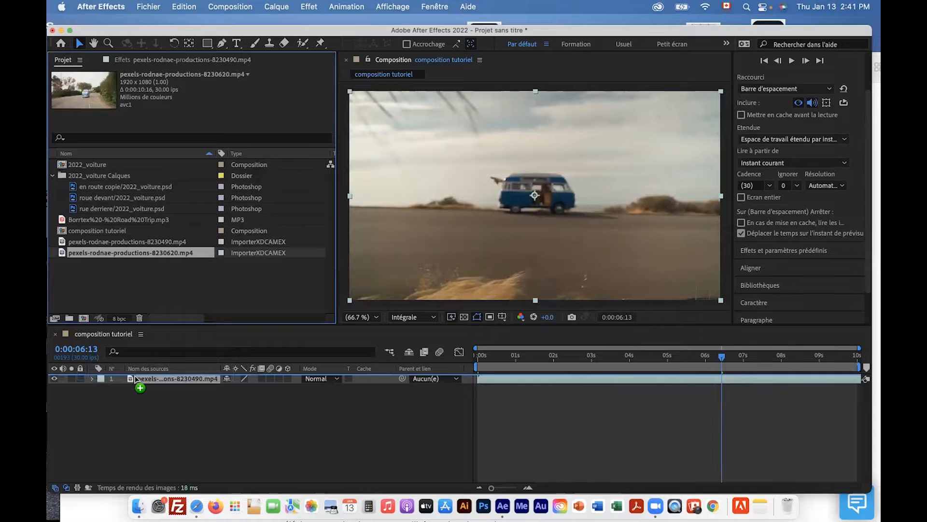
{"action": "left_click_drag", "start_coordinate": [136, 378], "coordinate": [135, 378]}
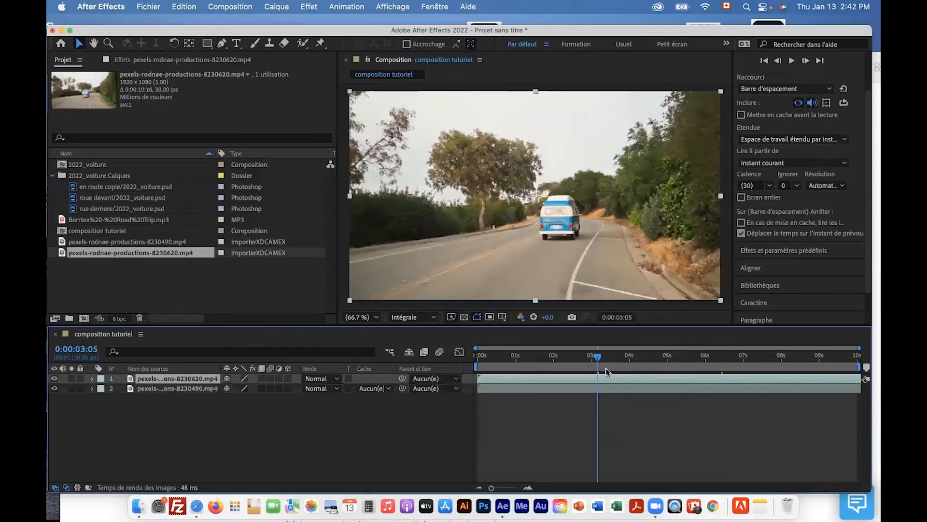
{"action": "left_click_drag", "start_coordinate": [606, 368], "coordinate": [519, 375]}
Select the two video layers alternately in the timeline to examine their stacking order
{"action": "left_click", "coordinate": [197, 389]}
{"action": "left_click", "coordinate": [196, 379]}
{"action": "left_click", "coordinate": [192, 390]}
{"action": "left_click", "coordinate": [193, 379]}
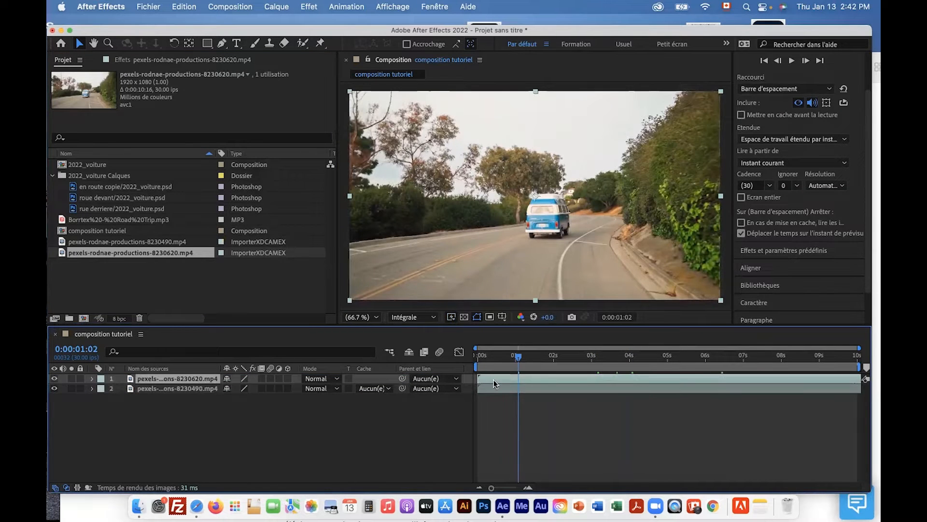
{"action": "left_click", "coordinate": [193, 389]}
{"action": "left_click", "coordinate": [192, 381]}
{"action": "left_click", "coordinate": [193, 389]}
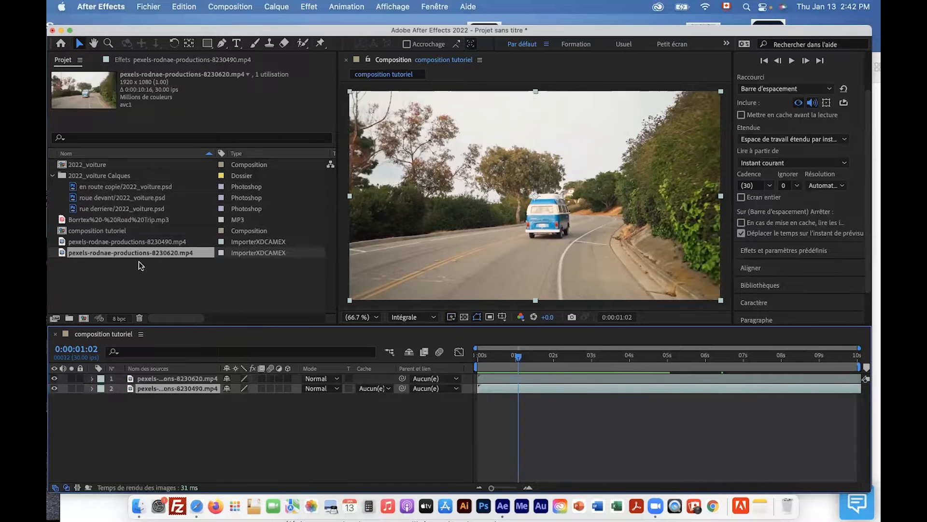
{"action": "left_click", "coordinate": [153, 378]}
{"action": "left_click", "coordinate": [154, 388]}
{"action": "left_click", "coordinate": [155, 378]}
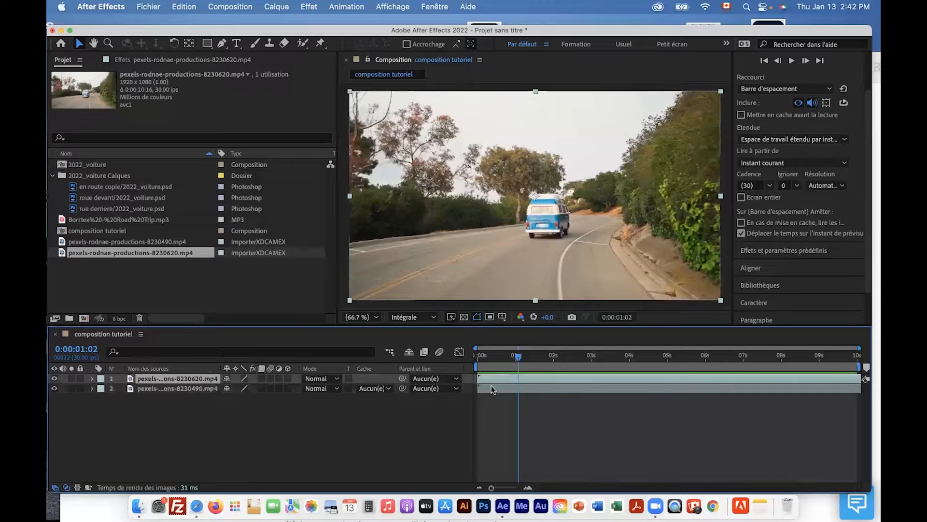
{"action": "left_click", "coordinate": [190, 389]}
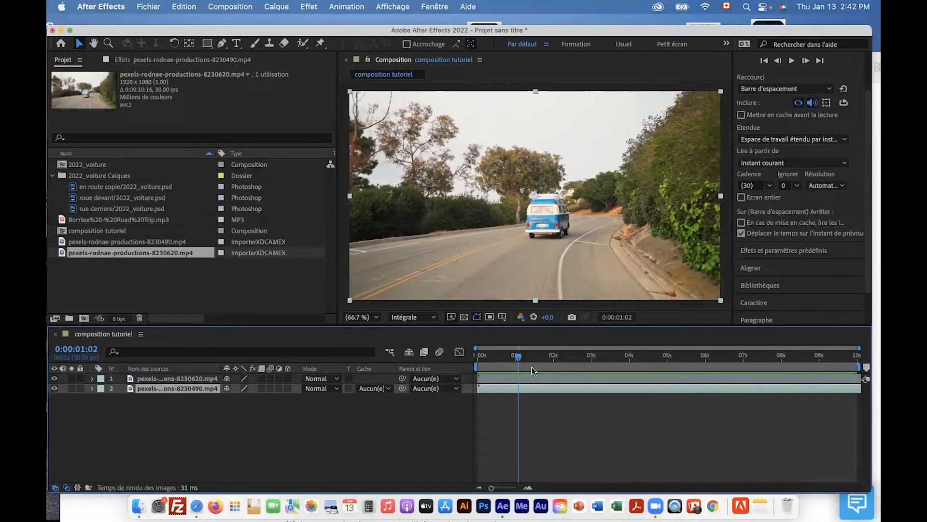
Shift the pexels-rodnae-productions-8230620.mp4 layer to start at 0:00:03:01, scrub across the cut and bring the playhead to the layer's start
{"action": "left_click", "coordinate": [503, 381]}
{"action": "left_click_drag", "start_coordinate": [502, 378], "coordinate": [620, 378]}
{"action": "left_click_drag", "start_coordinate": [516, 357], "coordinate": [561, 363]}
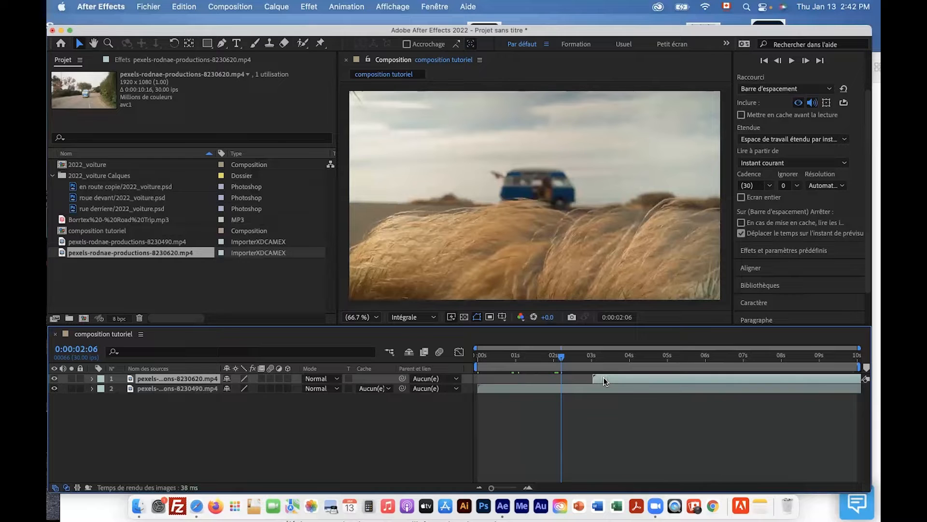
{"action": "left_click_drag", "start_coordinate": [561, 358], "coordinate": [613, 367]}
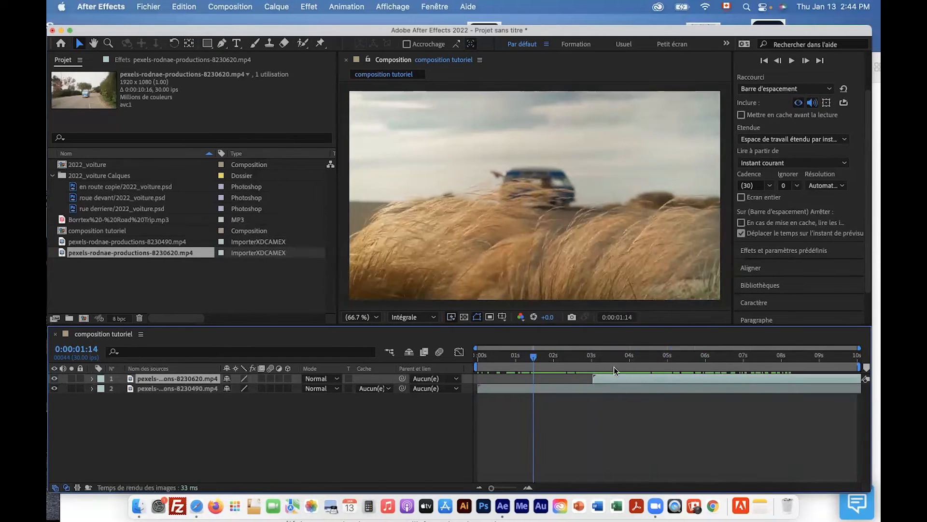
{"action": "left_click_drag", "start_coordinate": [534, 360], "coordinate": [586, 360]}
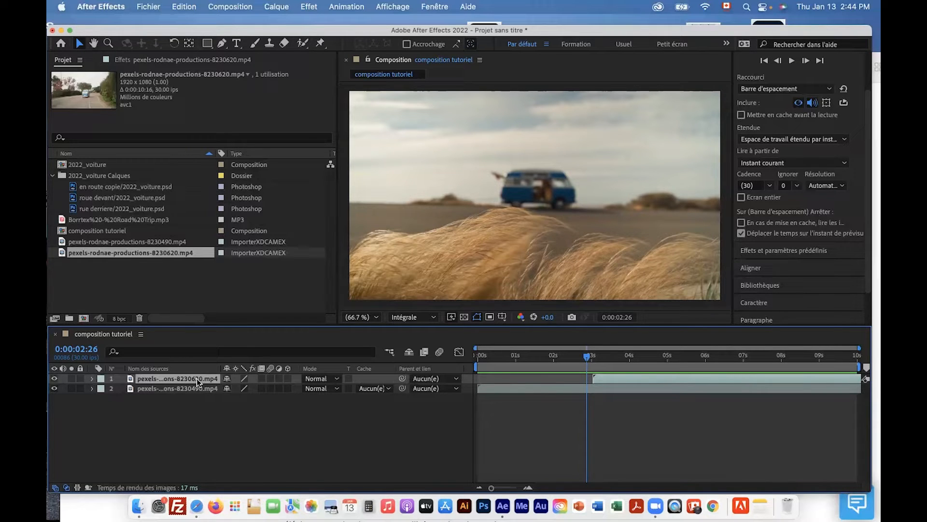
{"action": "key", "text": "i"}
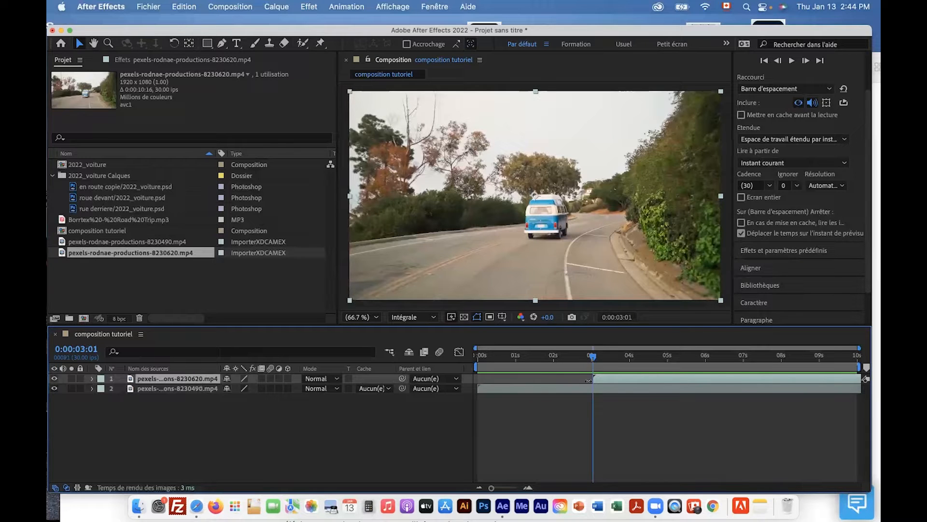
Expand the Transformer properties of the pexels-rodnae-productions-8230620.mp4 layer to examine them
{"action": "left_click", "coordinate": [92, 381]}
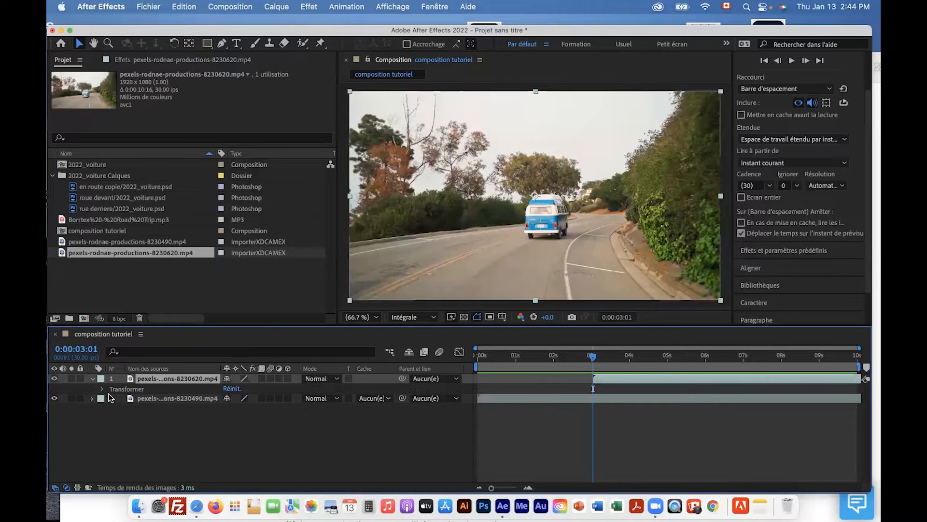
{"action": "left_click", "coordinate": [93, 380]}
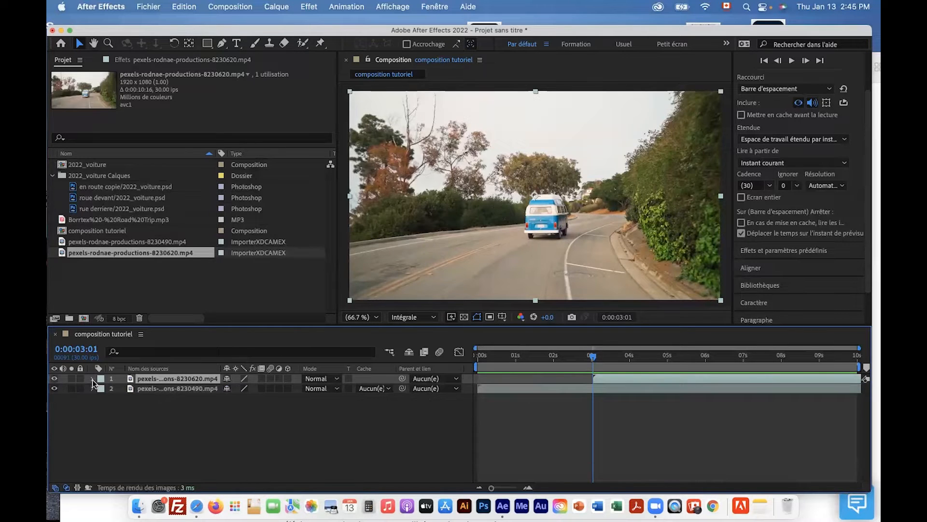
{"action": "left_click", "coordinate": [93, 380]}
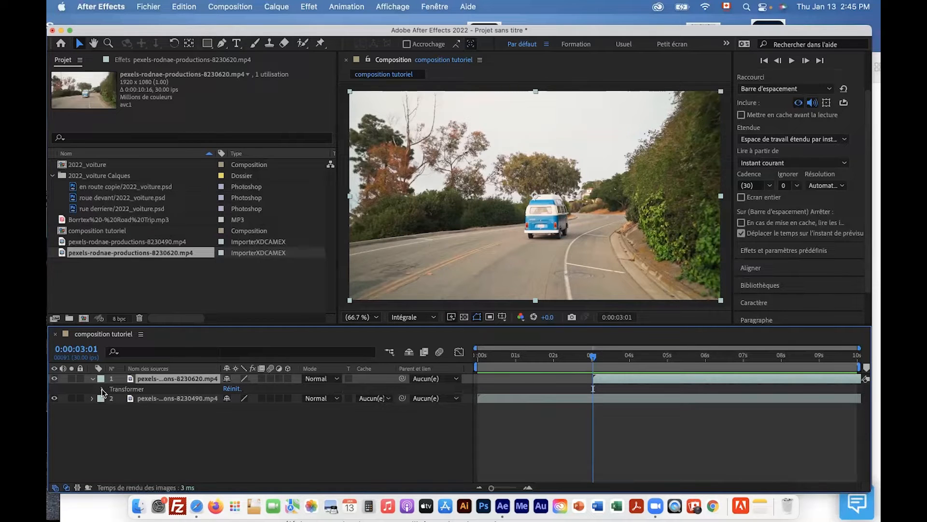
{"action": "left_click", "coordinate": [103, 389]}
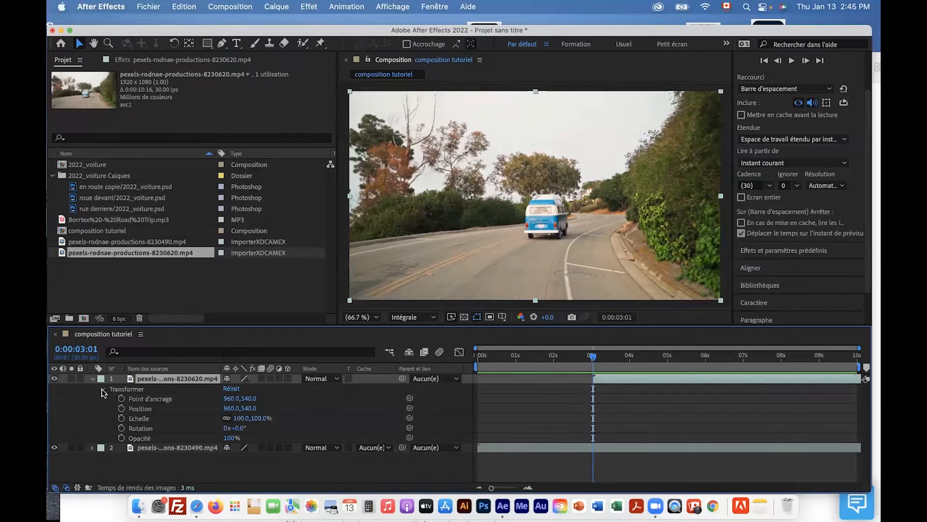
{"action": "left_click", "coordinate": [133, 391]}
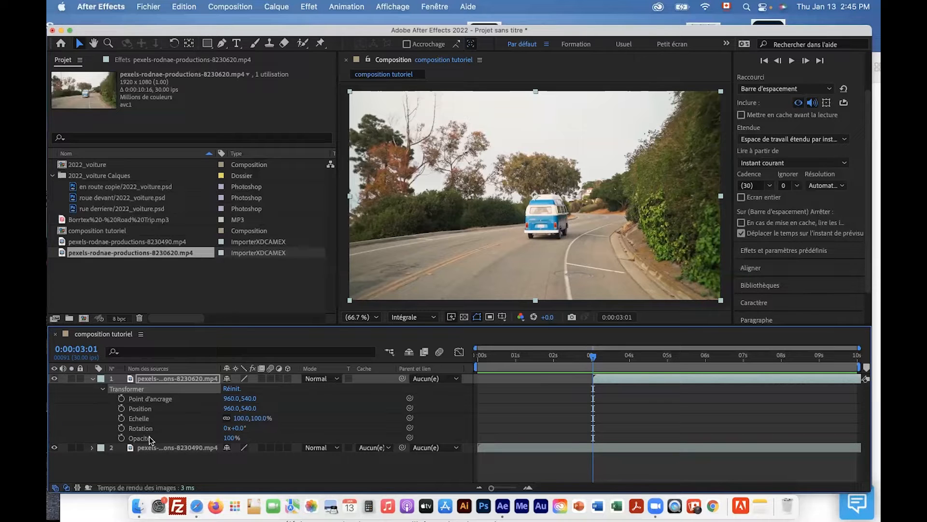
Isolate individual transform properties of the top video layer, such as Position and Echelle, and redisplay the full Transformer group
{"action": "key", "text": "p"}
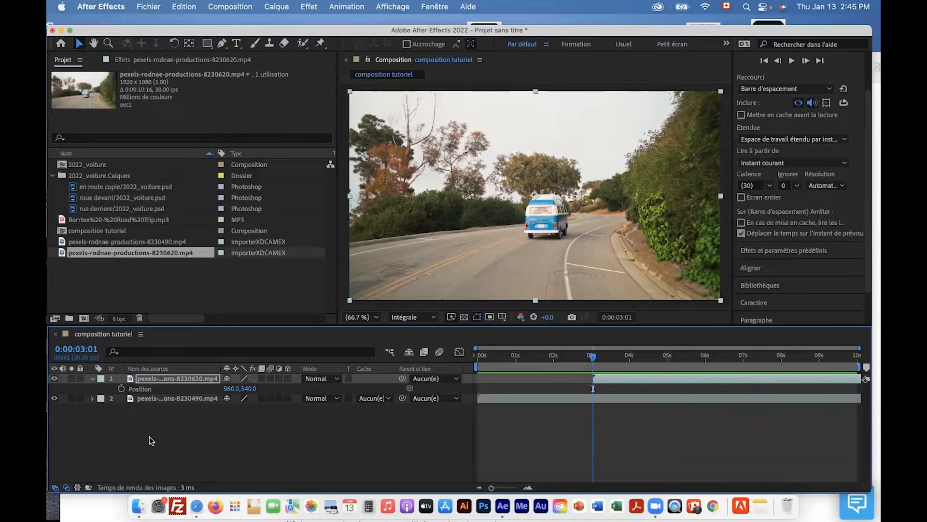
{"action": "key", "text": "p"}
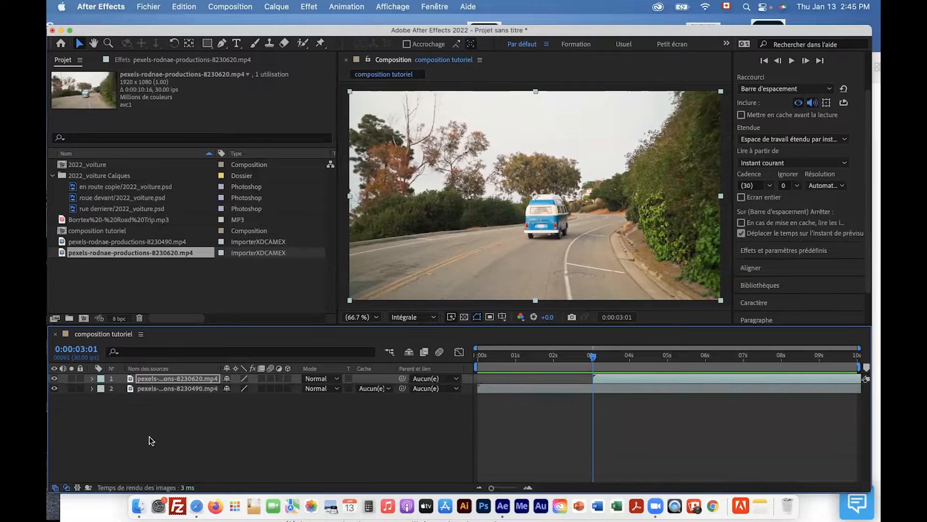
{"action": "key", "text": "s"}
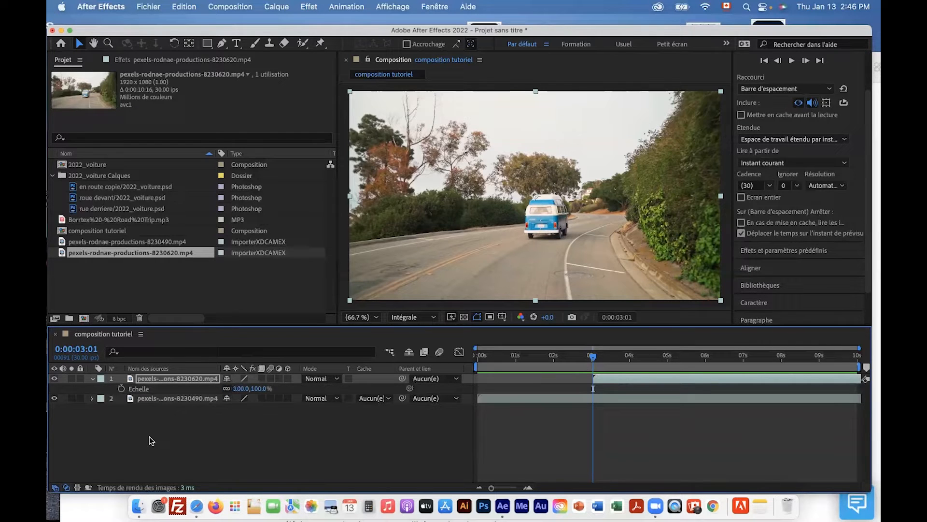
{"action": "key", "text": "a"}
{"action": "key", "text": "r"}
{"action": "left_click", "coordinate": [93, 379]}
{"action": "left_click", "coordinate": [93, 379]}
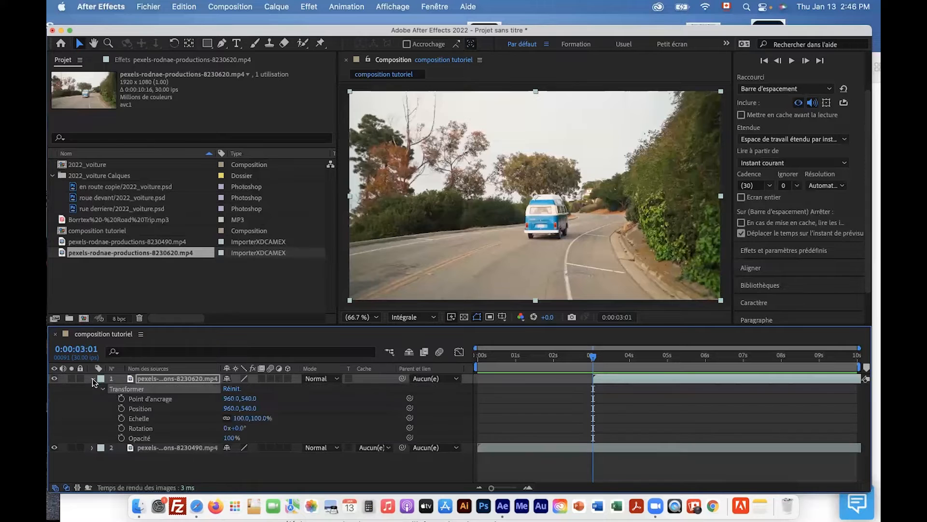
{"action": "left_click", "coordinate": [102, 390]}
{"action": "left_click", "coordinate": [103, 389]}
Isolate the top video layer's Opacité and set a keyframe at 0% at 0:00:03:01
{"action": "key", "text": "t"}
{"action": "left_click", "coordinate": [122, 388]}
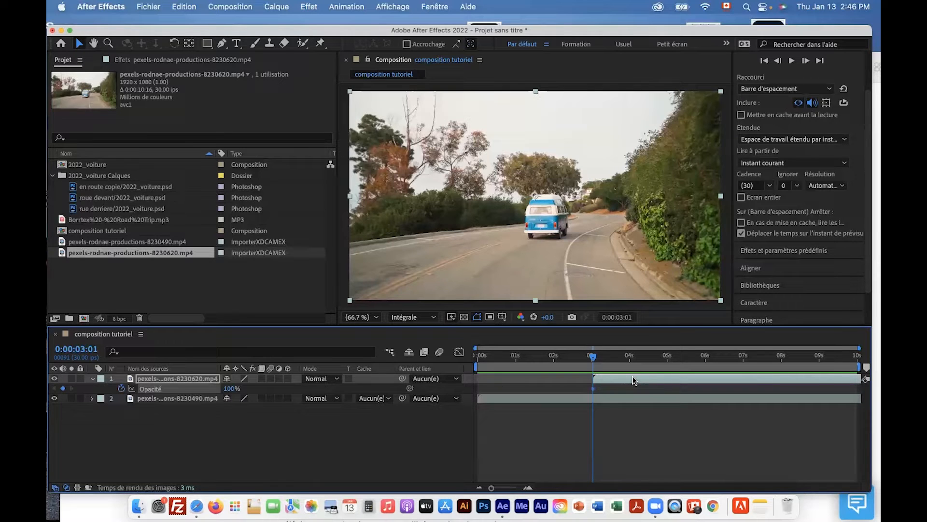
{"action": "left_click_drag", "start_coordinate": [232, 388], "coordinate": [136, 390]}
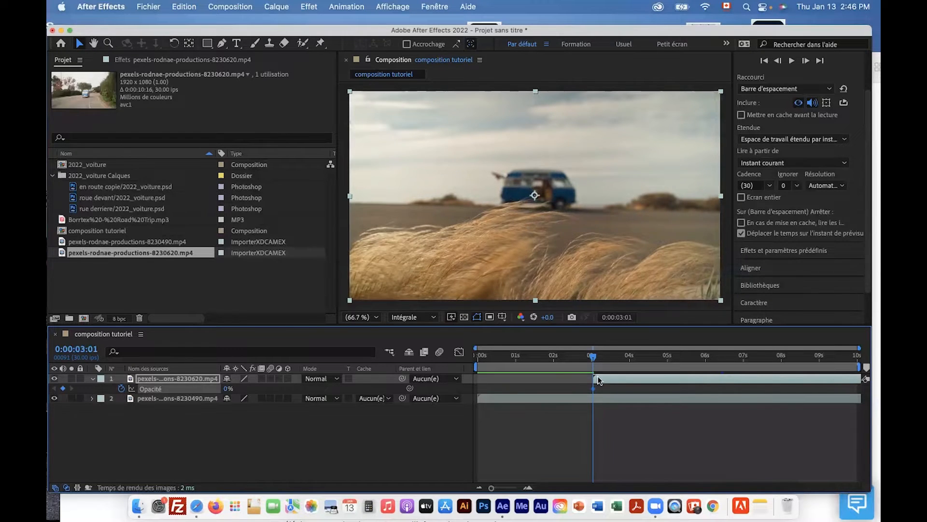
Add a second Opacité keyframe of 100% at 0:00:03:10 on the top video layer
{"action": "key", "text": "Page_Up"}
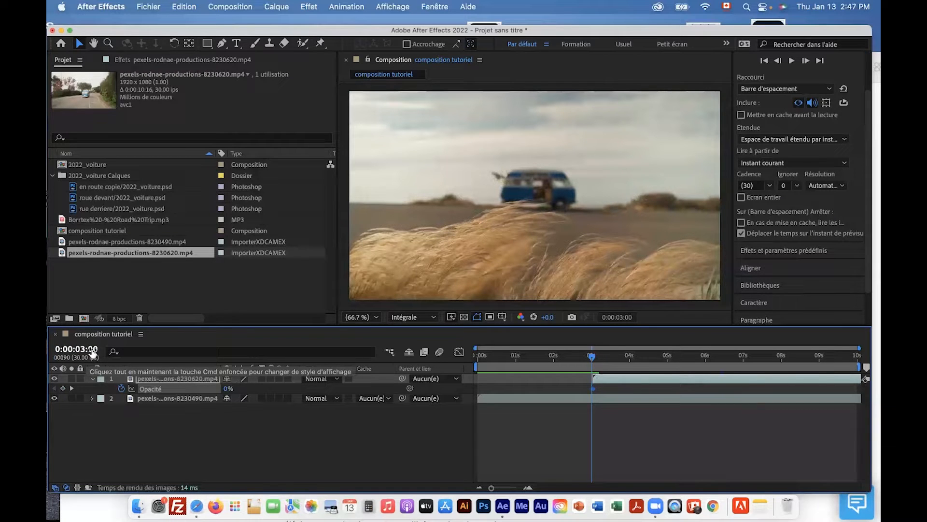
{"action": "left_click_drag", "start_coordinate": [93, 351], "coordinate": [100, 353]}
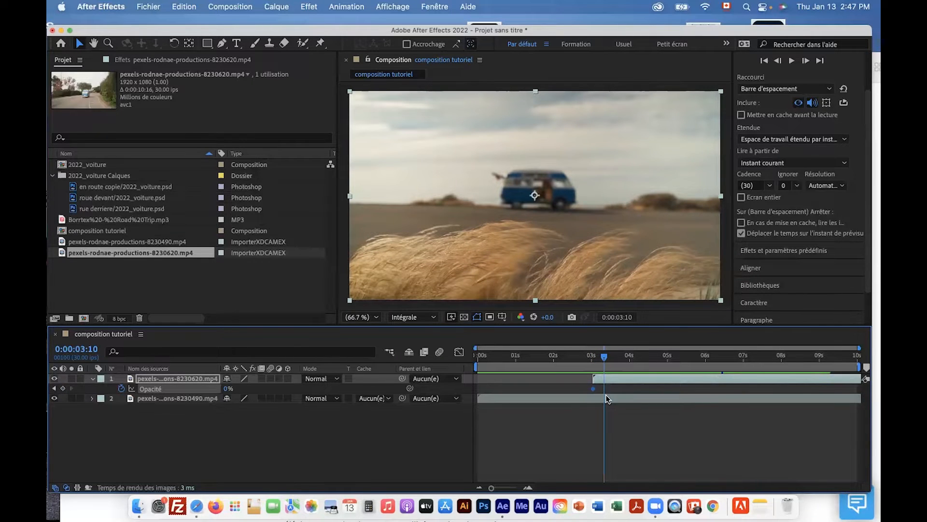
{"action": "left_click_drag", "start_coordinate": [228, 389], "coordinate": [278, 388]}
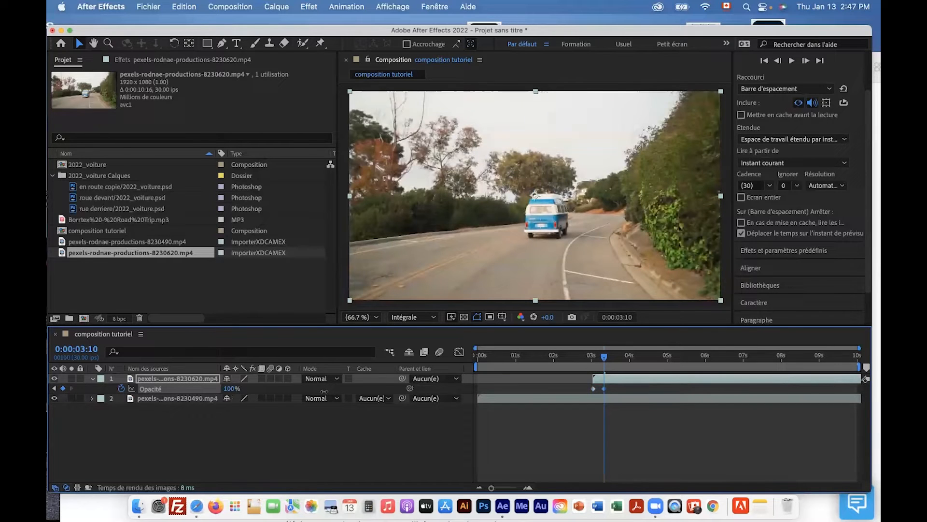
Play back and scrub the opacity fade between the two keyframes to examine the transition
{"action": "left_click", "coordinate": [584, 348]}
{"action": "key", "text": "space"}
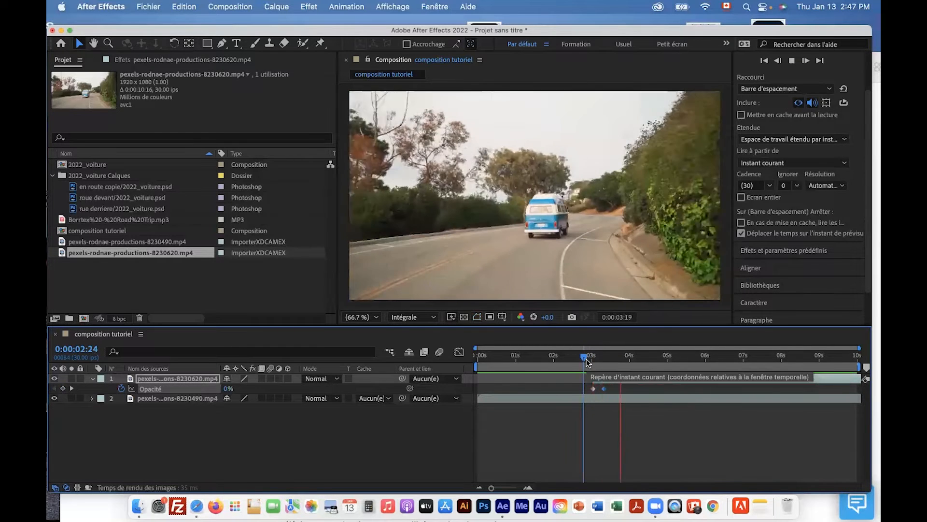
{"action": "mouse_move", "coordinate": [598, 361]}
{"action": "left_mouse_down"}
{"action": "mouse_move", "coordinate": [607, 361]}
{"action": "mouse_move", "coordinate": [583, 363]}
{"action": "mouse_move", "coordinate": [605, 365]}
{"action": "mouse_move", "coordinate": [596, 366]}
{"action": "left_mouse_up"}
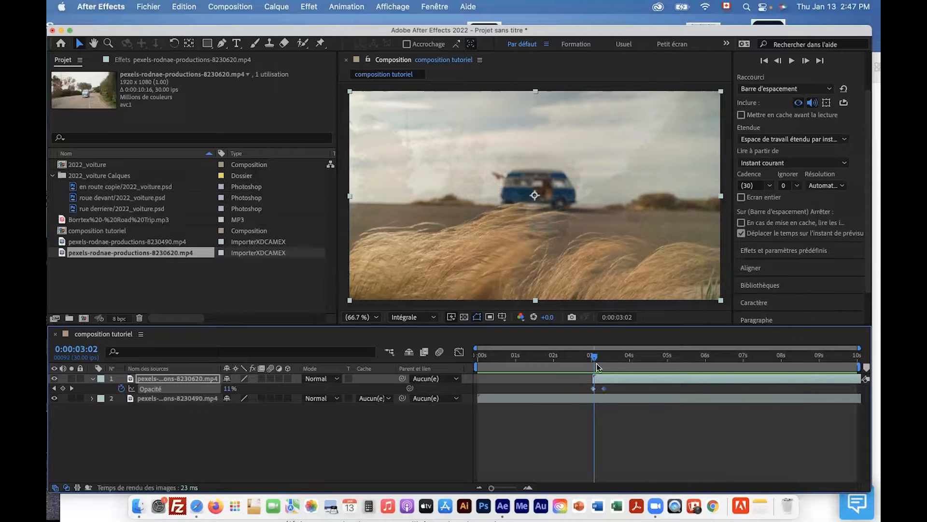
{"action": "left_click_drag", "start_coordinate": [597, 361], "coordinate": [594, 393]}
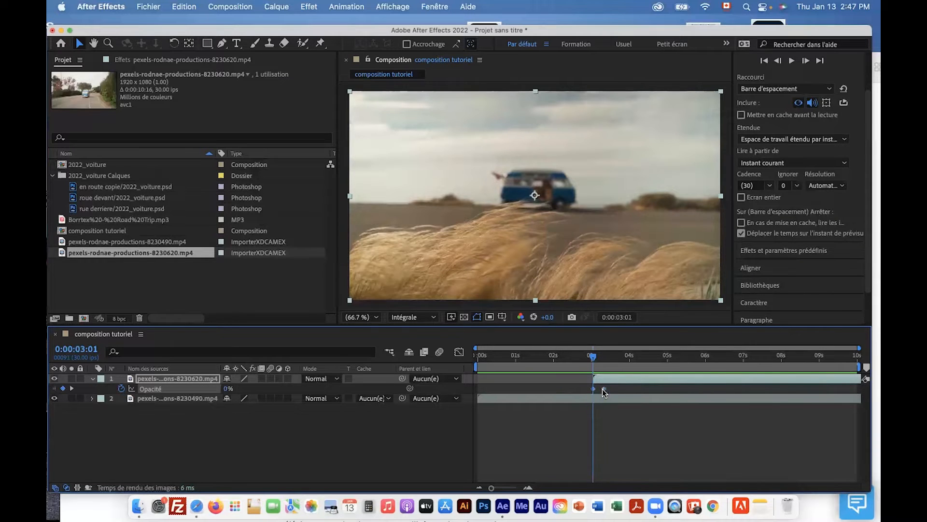
{"action": "left_click", "coordinate": [602, 389]}
{"action": "left_click", "coordinate": [596, 359]}
{"action": "left_click_drag", "start_coordinate": [597, 360], "coordinate": [594, 360]}
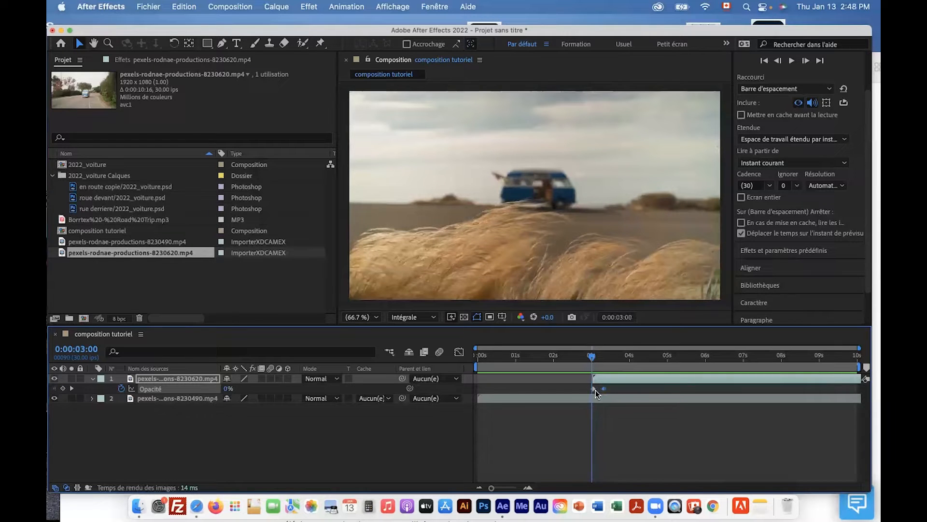
{"action": "mouse_move", "coordinate": [593, 360]}
{"action": "left_mouse_down"}
{"action": "mouse_move", "coordinate": [613, 360]}
{"action": "mouse_move", "coordinate": [591, 363]}
{"action": "mouse_move", "coordinate": [605, 361]}
{"action": "mouse_move", "coordinate": [614, 403]}
{"action": "mouse_move", "coordinate": [601, 357]}
{"action": "mouse_move", "coordinate": [592, 363]}
{"action": "mouse_move", "coordinate": [606, 363]}
{"action": "mouse_move", "coordinate": [599, 367]}
{"action": "left_mouse_up"}
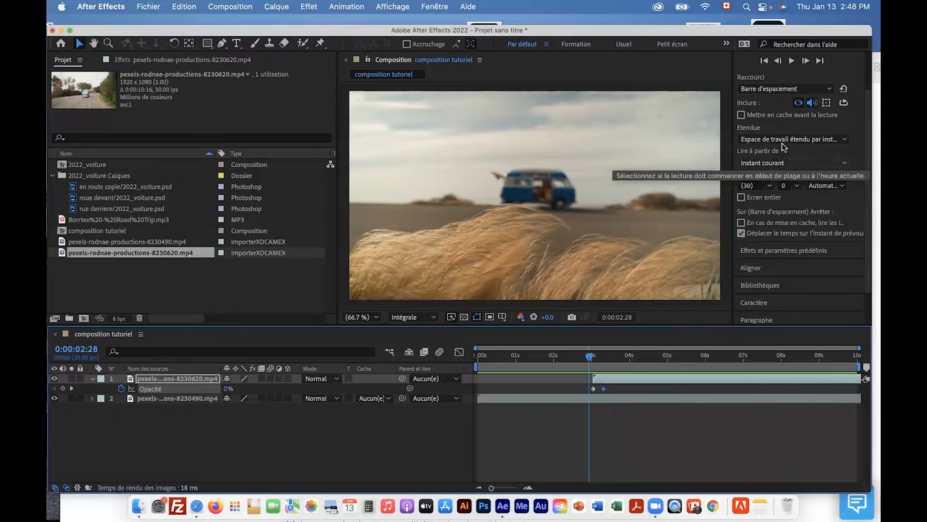
Inspect the Prévisualisation playback controls and preview the fade from 0:00:02:28
{"action": "scroll", "coordinate": [818, 143], "scroll_direction": "up", "scroll_amount": 2}
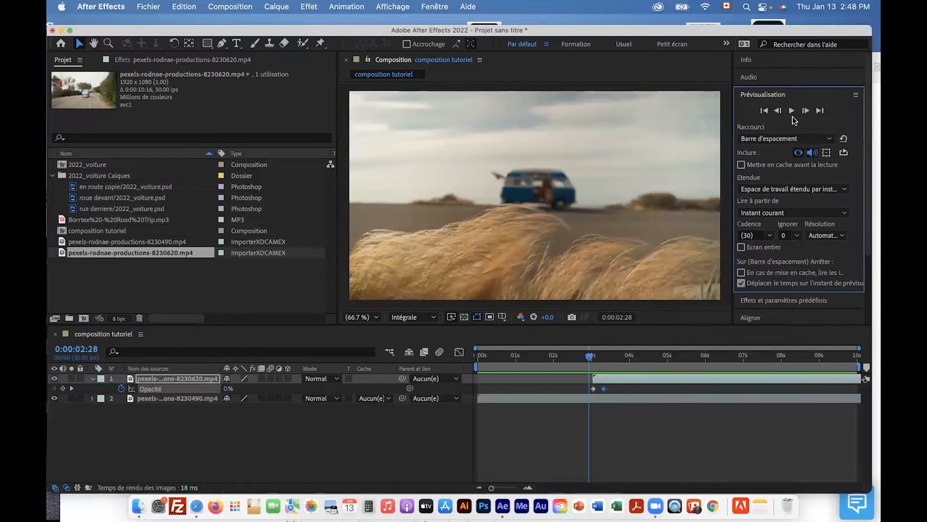
{"action": "left_click", "coordinate": [771, 95]}
{"action": "left_click", "coordinate": [771, 96]}
{"action": "key", "text": "space"}
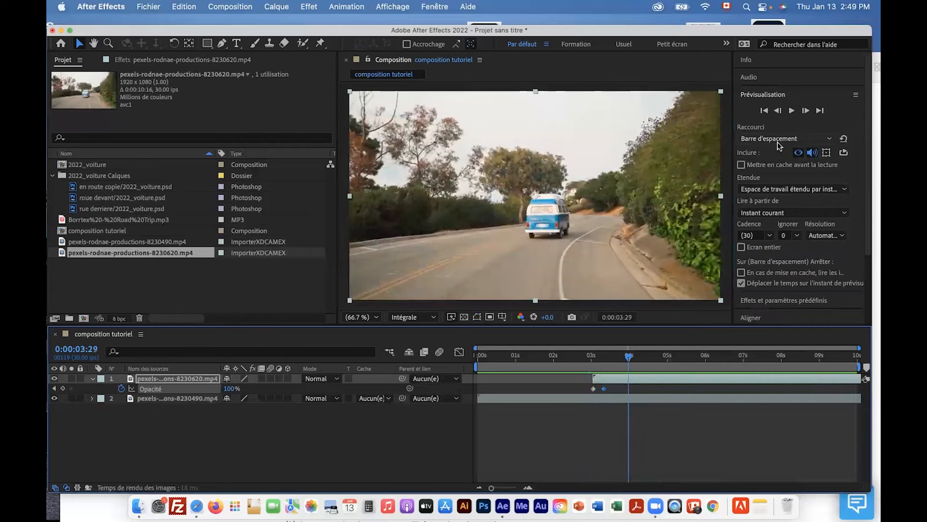
{"action": "key", "text": "space"}
Move the 100% Opacité keyframe to about 0:00:04:00 to lengthen the fade, and preview the slower transition
{"action": "left_click_drag", "start_coordinate": [627, 357], "coordinate": [631, 390]}
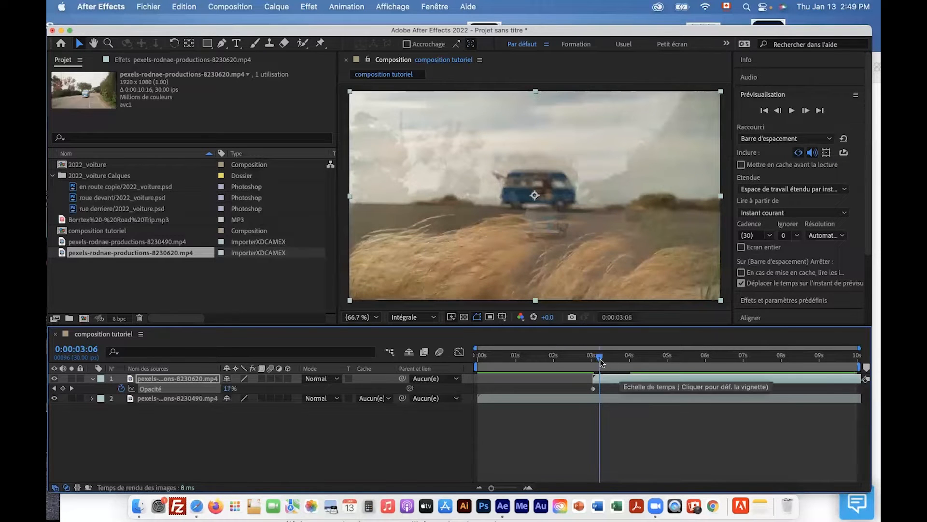
{"action": "left_click_drag", "start_coordinate": [599, 357], "coordinate": [545, 356]}
{"action": "key", "text": "space"}
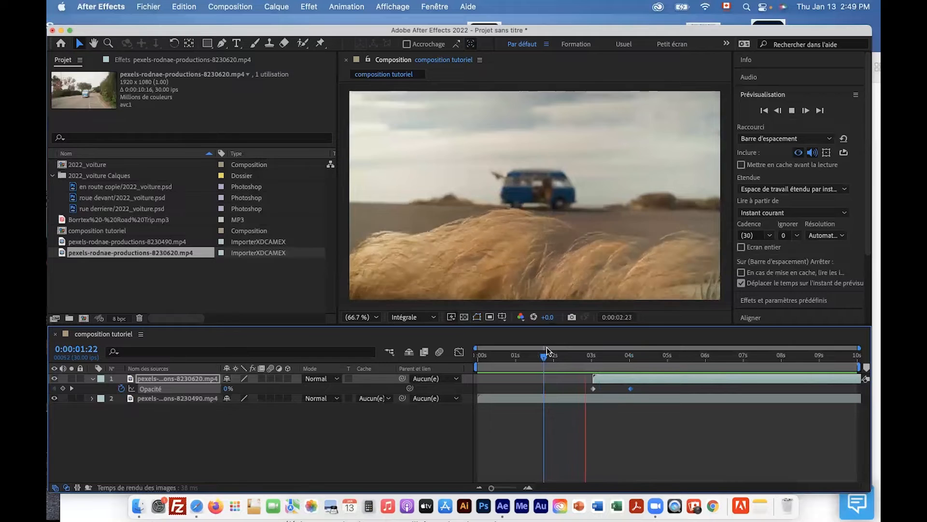
{"action": "key", "text": "space"}
{"action": "left_click_drag", "start_coordinate": [651, 358], "coordinate": [576, 355]}
{"action": "key", "text": "space"}
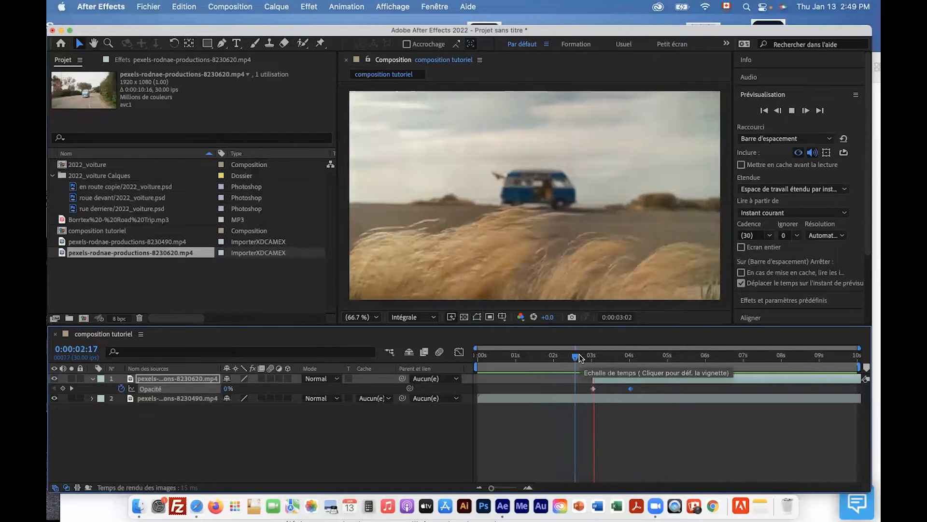
{"action": "key", "text": "space"}
{"action": "left_click_drag", "start_coordinate": [647, 358], "coordinate": [627, 357]}
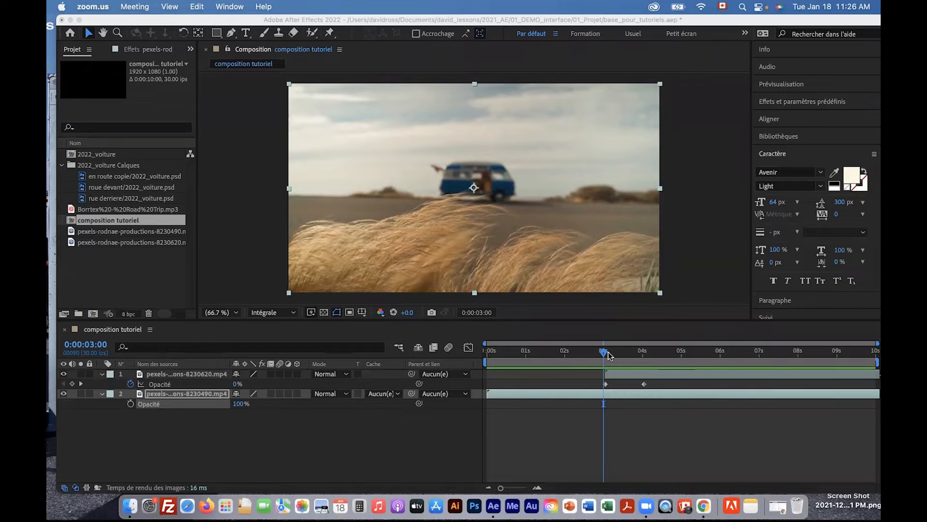
Scrub through the crossfade in composition tutoriel and the effects in the finished finale composition to compare them
{"action": "mouse_move", "coordinate": [608, 356]}
{"action": "left_mouse_down"}
{"action": "mouse_move", "coordinate": [625, 357]}
{"action": "mouse_move", "coordinate": [603, 356]}
{"action": "mouse_move", "coordinate": [612, 354]}
{"action": "left_mouse_up"}
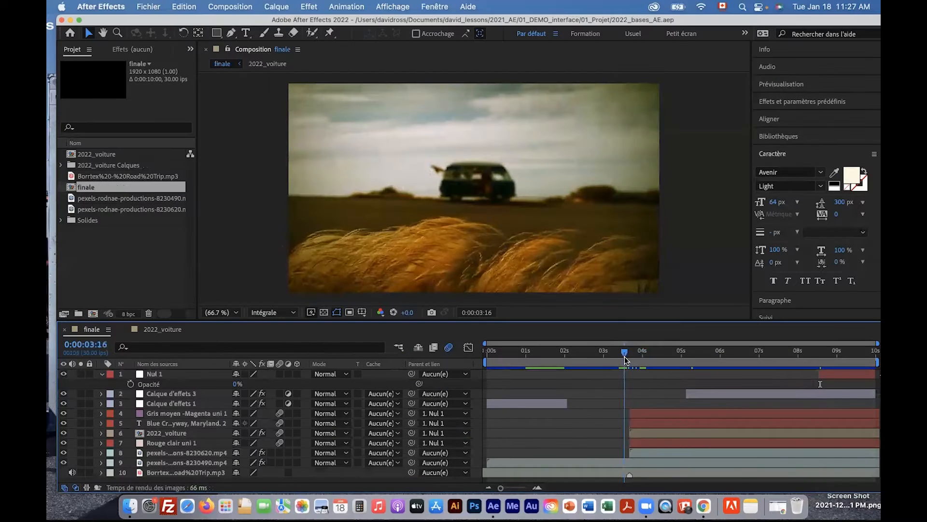
{"action": "left_click_drag", "start_coordinate": [624, 360], "coordinate": [688, 367]}
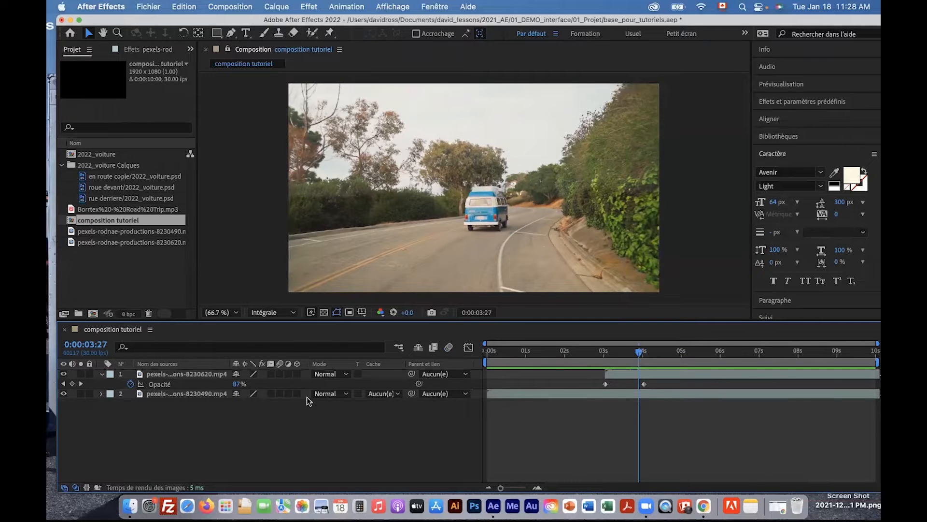
{"action": "mouse_move", "coordinate": [639, 352]}
{"action": "left_mouse_down"}
{"action": "mouse_move", "coordinate": [610, 353]}
{"action": "mouse_move", "coordinate": [623, 357]}
{"action": "left_mouse_up"}
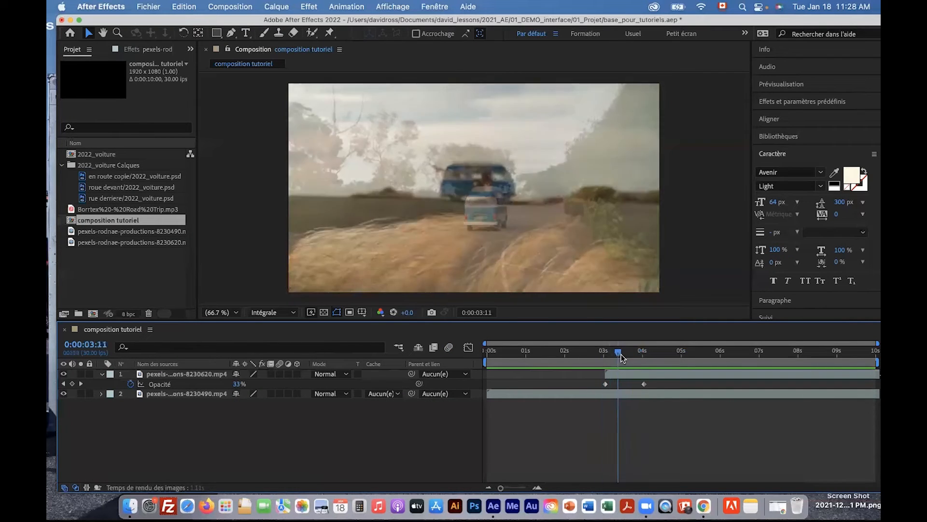
{"action": "key", "text": "space"}
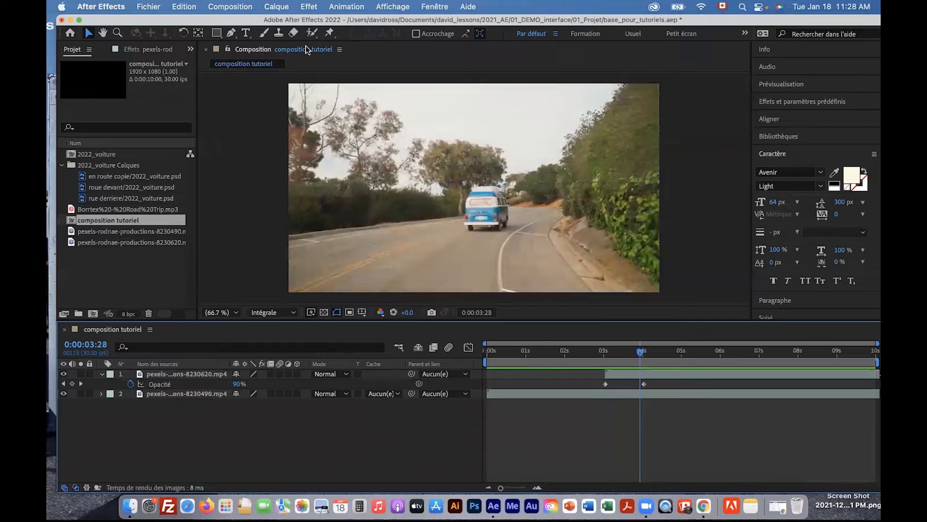
Start a new solid layer in composition tutoriel with a width of 50 px and a height of 300 px
{"action": "left_click_drag", "start_coordinate": [271, 23], "coordinate": [264, 23]}
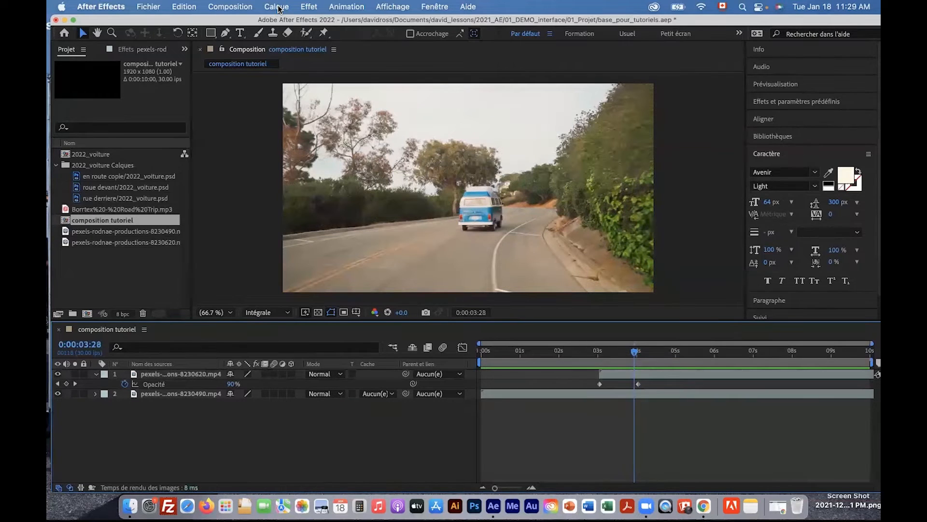
{"action": "left_click", "coordinate": [277, 7]}
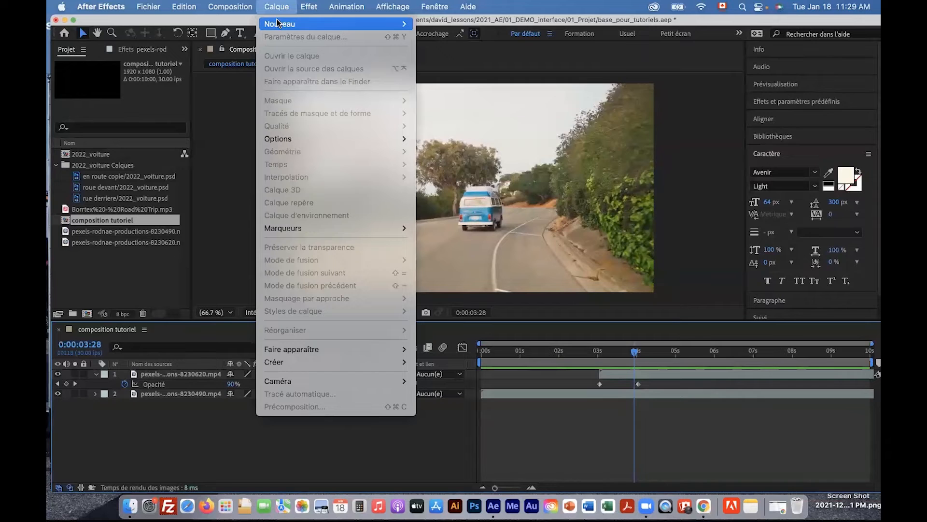
{"action": "mouse_move", "coordinate": [279, 24]}
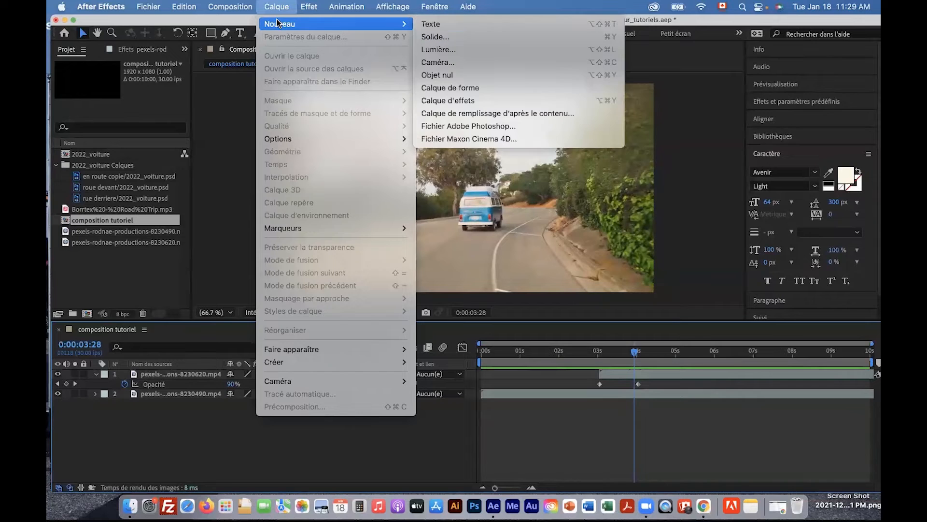
{"action": "left_click", "coordinate": [439, 42]}
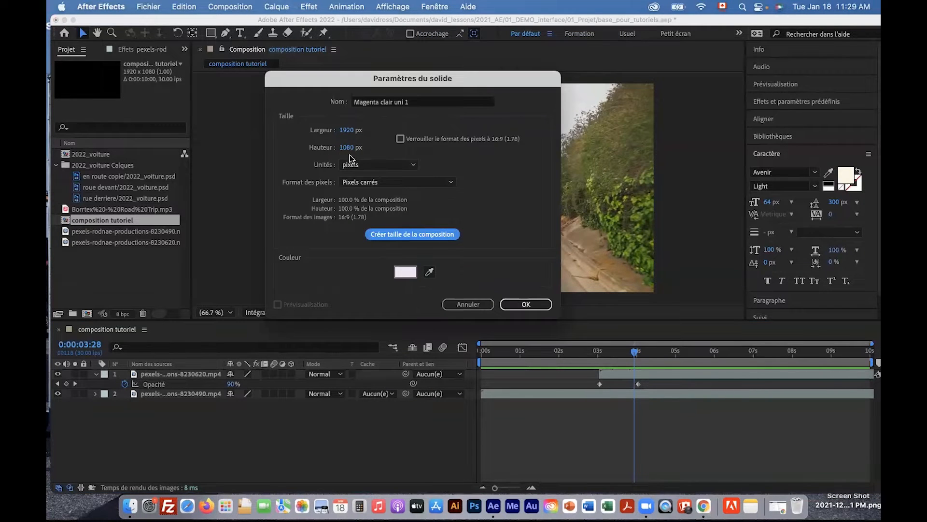
{"action": "left_click", "coordinate": [346, 130]}
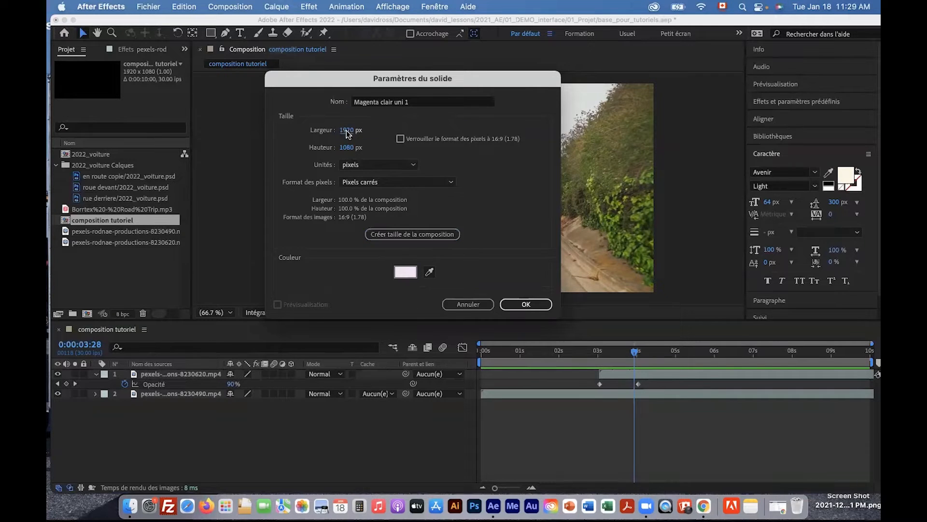
{"action": "type", "text": "50"}
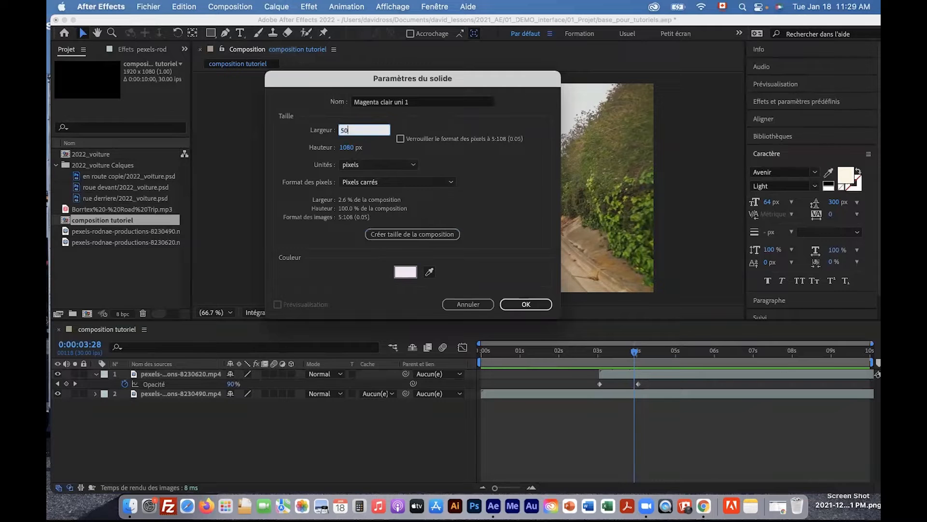
{"action": "left_click", "coordinate": [342, 149]}
{"action": "type", "text": "300"}
Set the solid's colour to medium magenta BA58BF and create the layer
{"action": "left_click", "coordinate": [405, 272]}
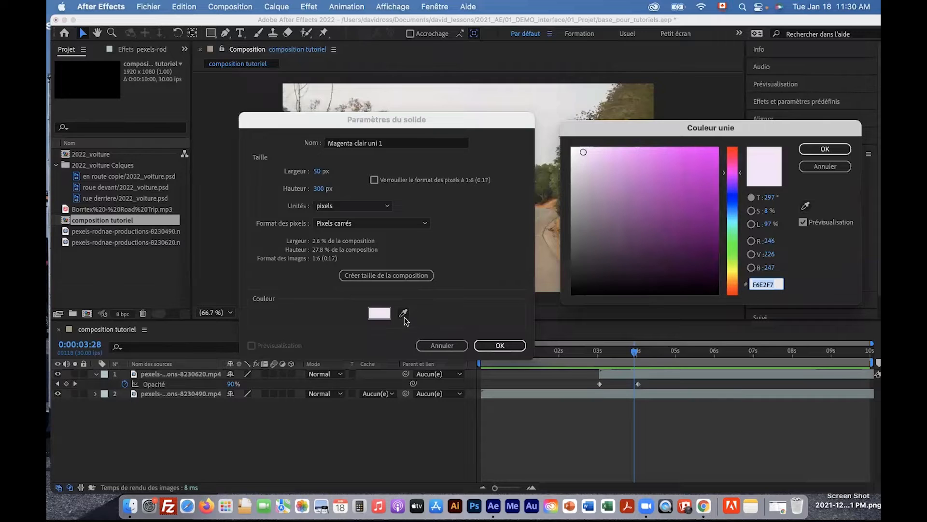
{"action": "left_click_drag", "start_coordinate": [446, 122], "coordinate": [321, 127]}
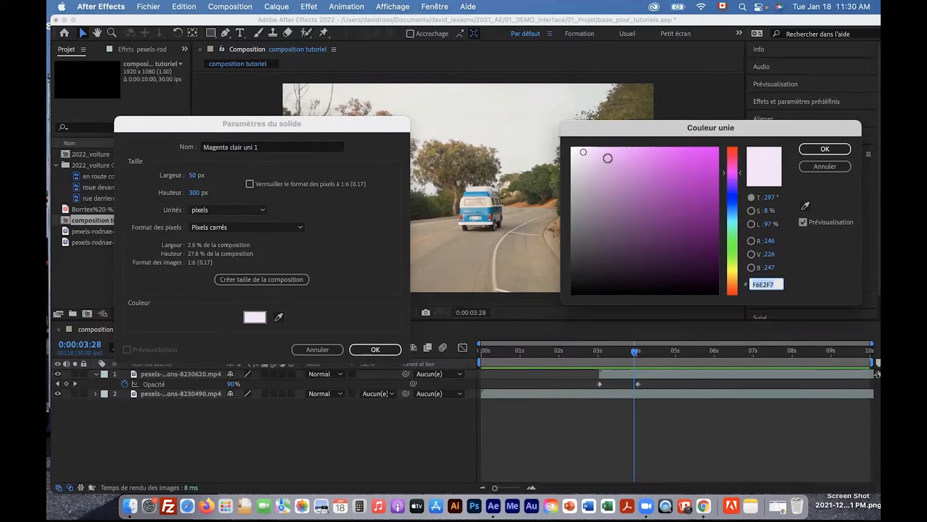
{"action": "left_click", "coordinate": [644, 180]}
{"action": "left_click_drag", "start_coordinate": [644, 181], "coordinate": [650, 184]}
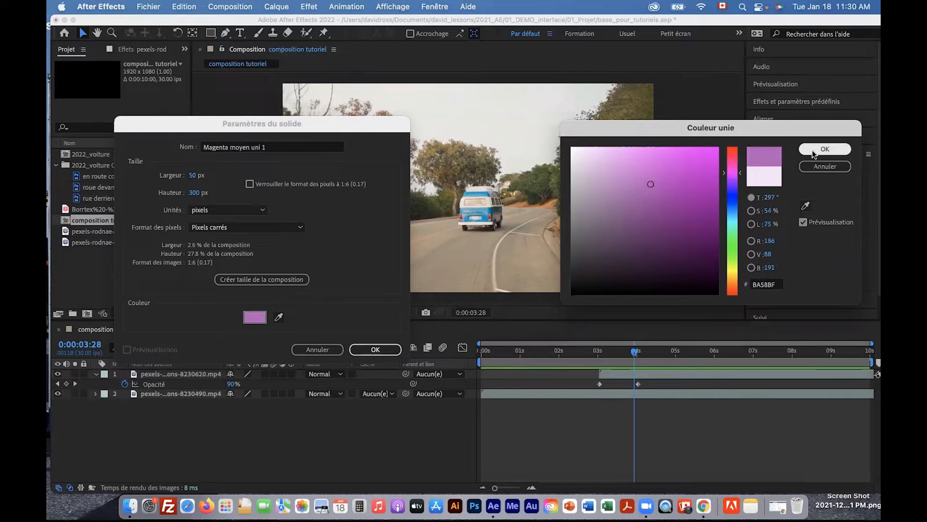
{"action": "left_click", "coordinate": [814, 154]}
{"action": "left_click", "coordinate": [377, 349]}
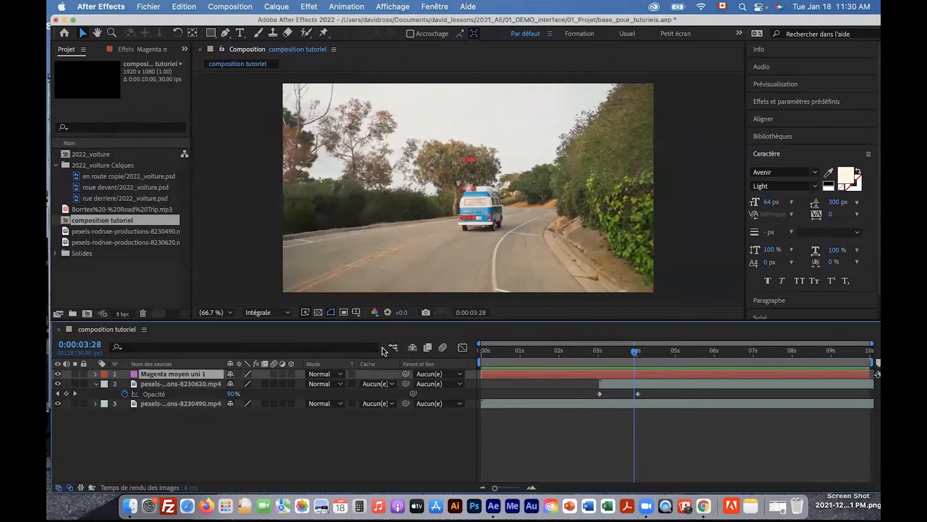
Move the narrow magenta solid into the lower-left corner of the video frame
{"action": "left_click", "coordinate": [454, 215]}
{"action": "left_click_drag", "start_coordinate": [454, 215], "coordinate": [292, 281]}
{"action": "left_click", "coordinate": [370, 261]}
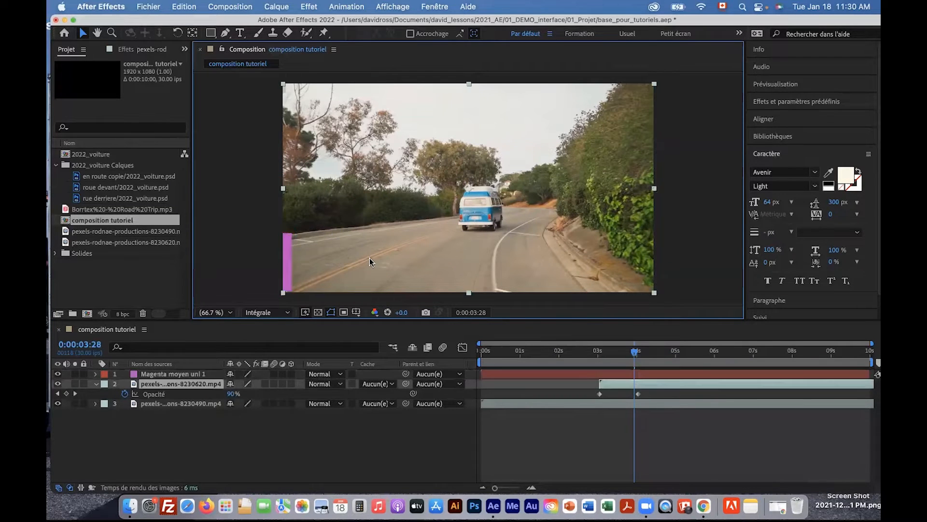
Start a second solid layer at the composition's full width of 1920 px with a height of 300 px
{"action": "left_click", "coordinate": [278, 7]}
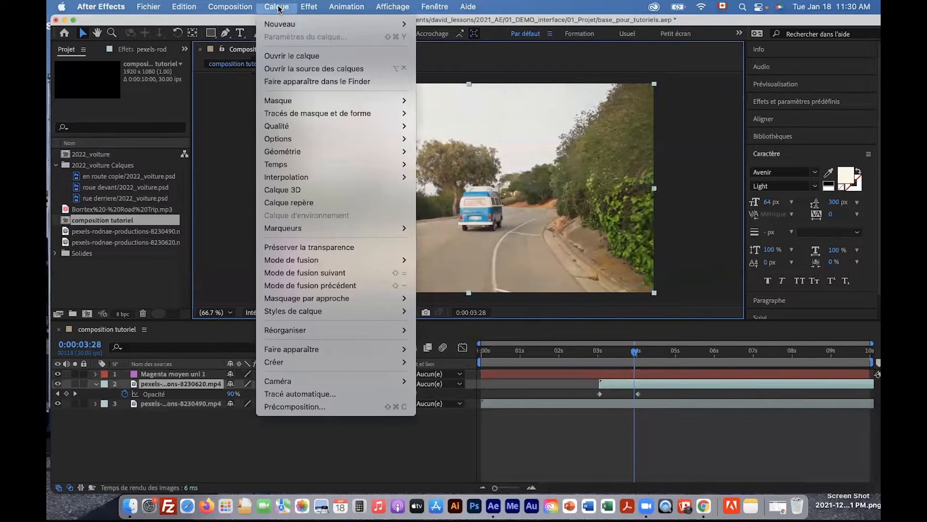
{"action": "mouse_move", "coordinate": [289, 24]}
{"action": "left_click", "coordinate": [478, 37]}
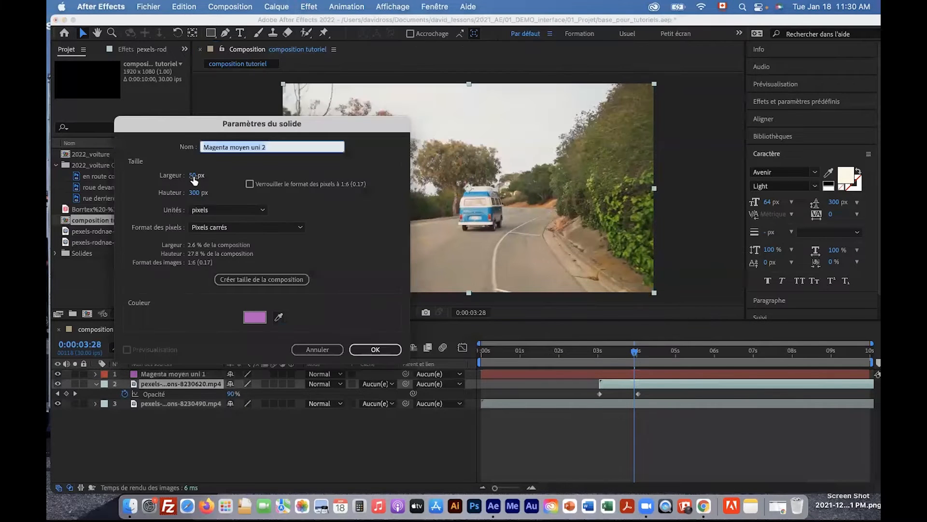
{"action": "left_click", "coordinate": [243, 279]}
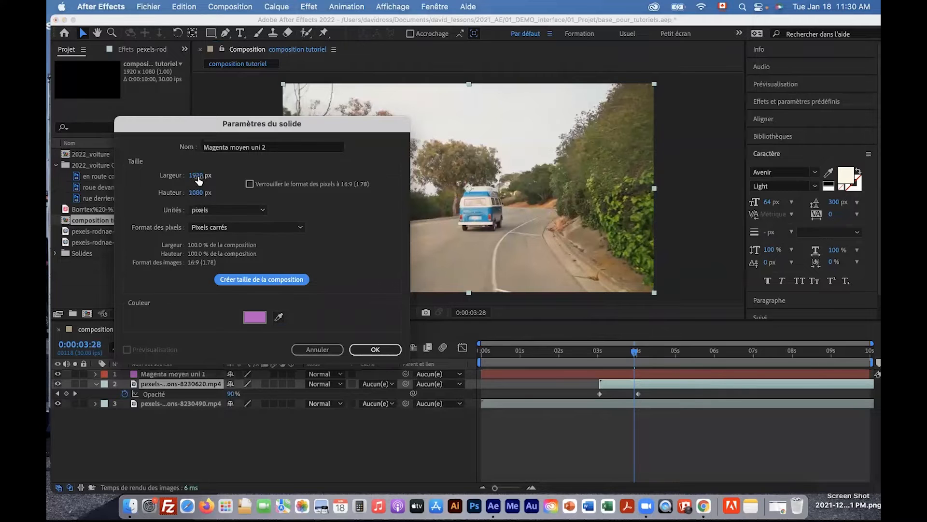
{"action": "left_click", "coordinate": [196, 193]}
{"action": "type", "text": "300"}
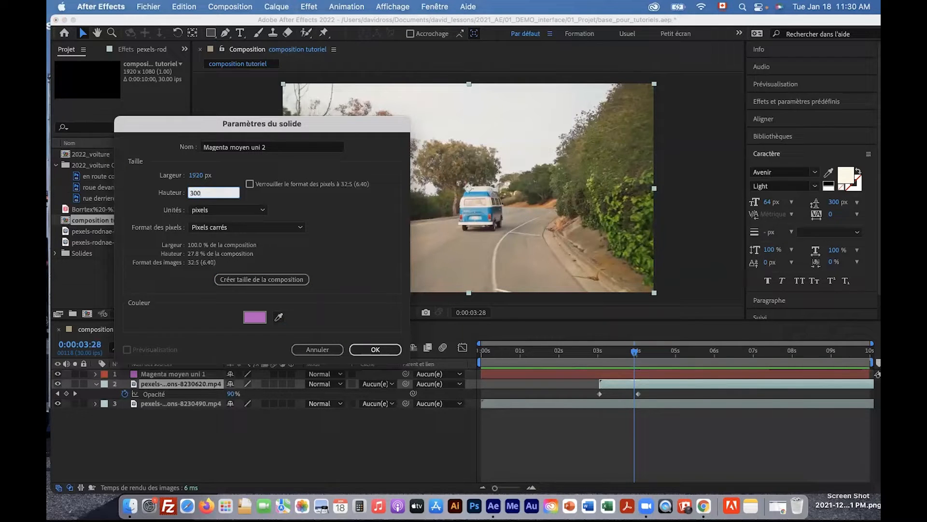
Give the second solid a light magenta colour and create the layer
{"action": "left_click", "coordinate": [254, 317]}
{"action": "left_click", "coordinate": [621, 179]}
{"action": "left_click", "coordinate": [823, 152]}
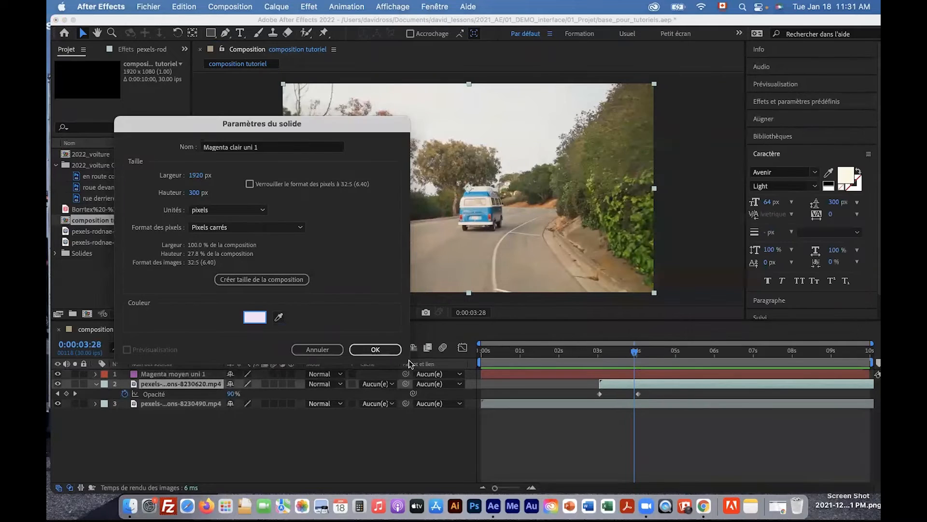
{"action": "left_click", "coordinate": [375, 350]}
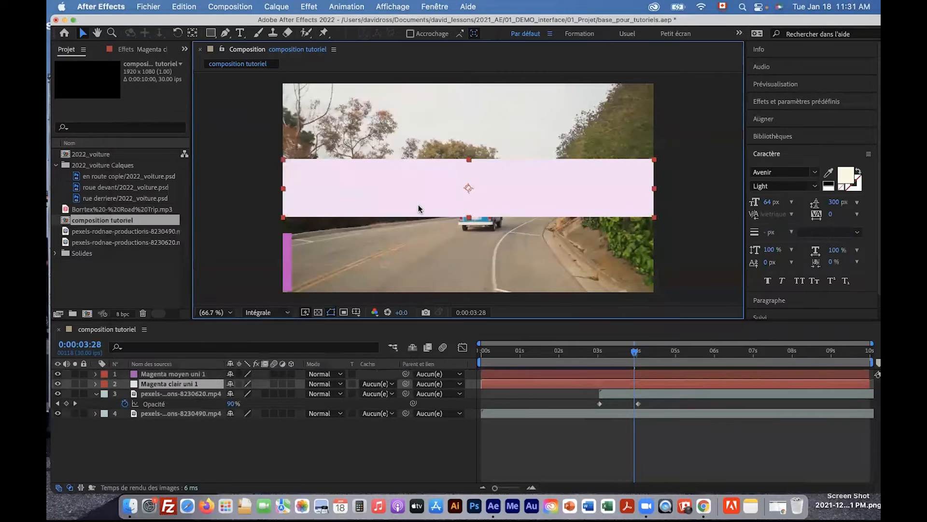
Move the light magenta band to the composition's bottom edge, and align the vertical centres of both solids to each other
{"action": "left_click_drag", "start_coordinate": [418, 208], "coordinate": [422, 283]}
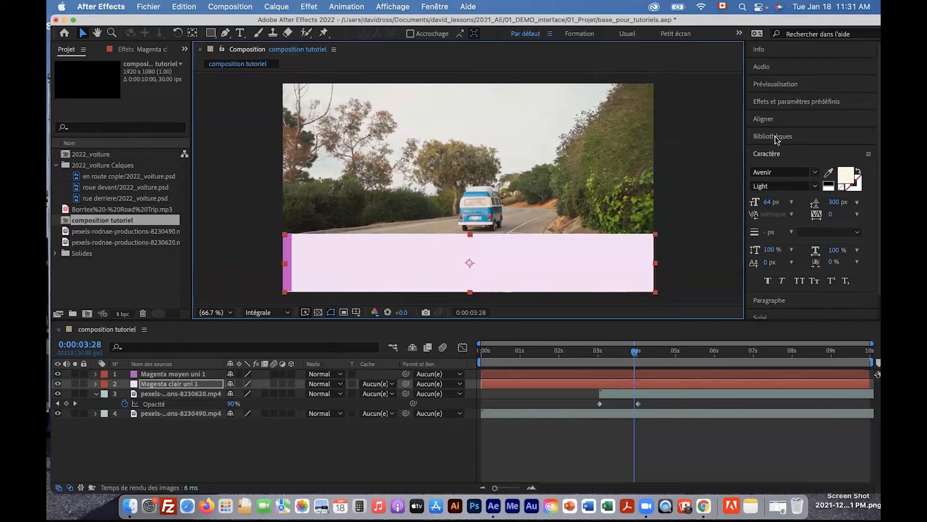
{"action": "left_click", "coordinate": [788, 121]}
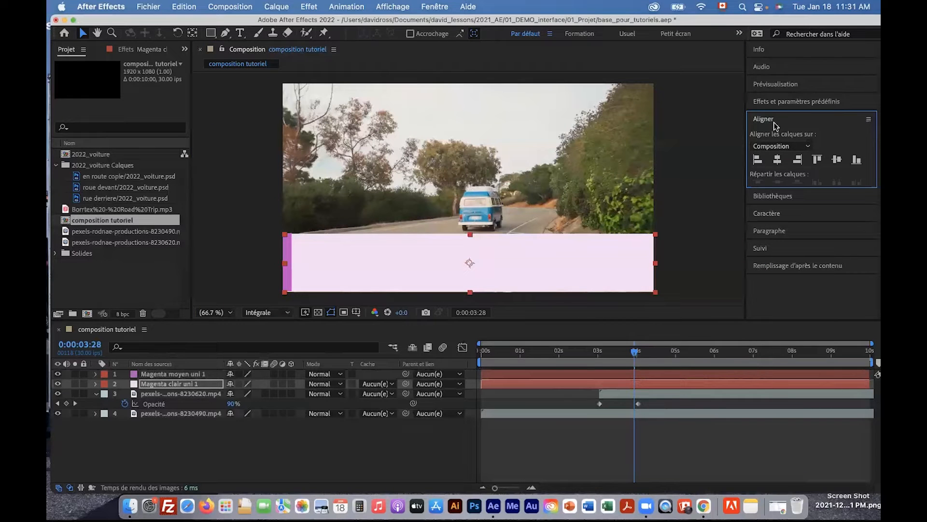
{"action": "left_click", "coordinate": [781, 145]}
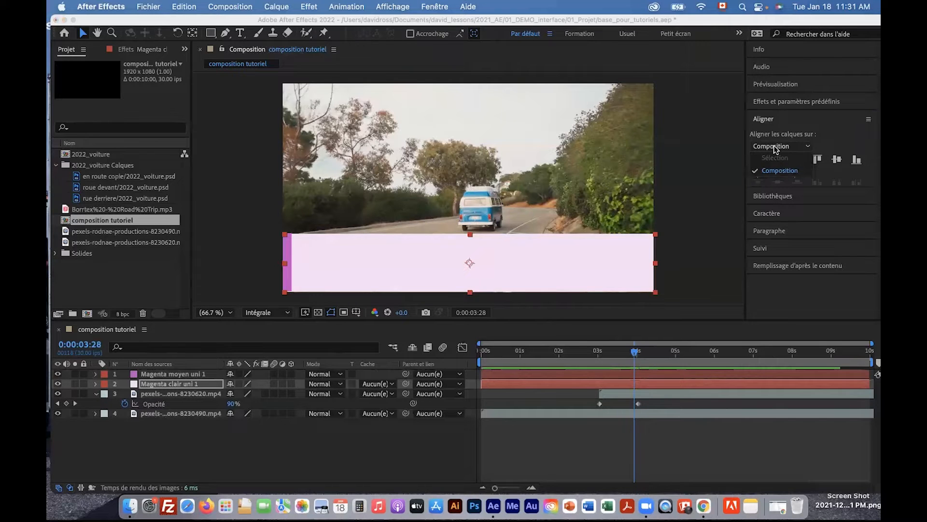
{"action": "left_click", "coordinate": [777, 147]}
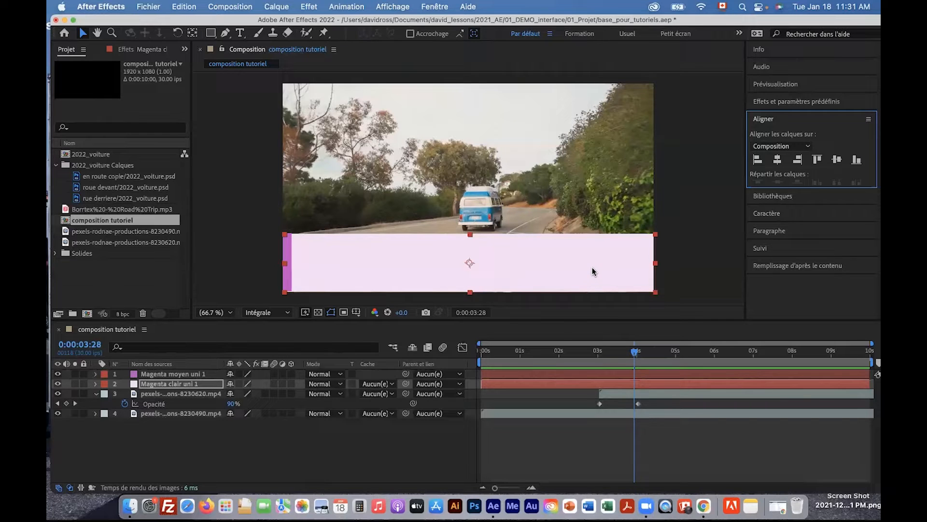
{"action": "left_click", "coordinate": [857, 160]}
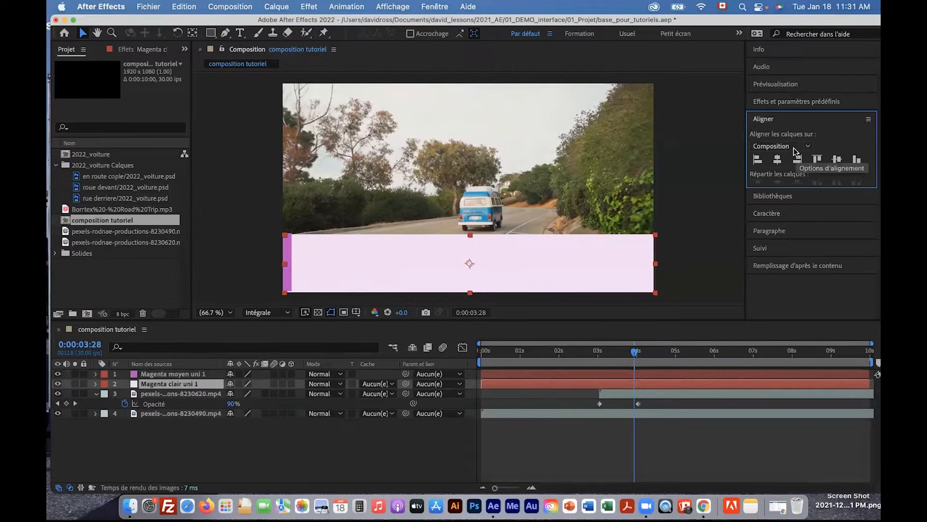
{"action": "left_click", "coordinate": [175, 375], "text": "shift"}
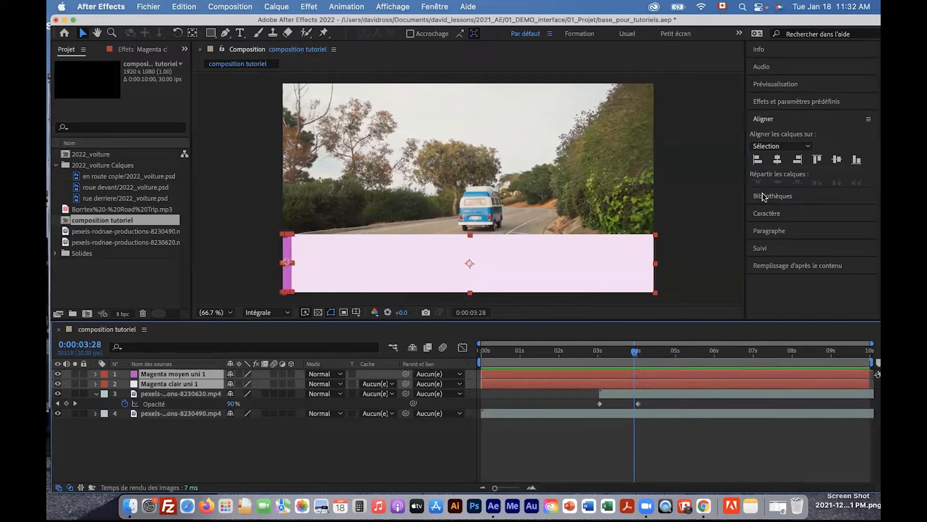
{"action": "left_click", "coordinate": [838, 162]}
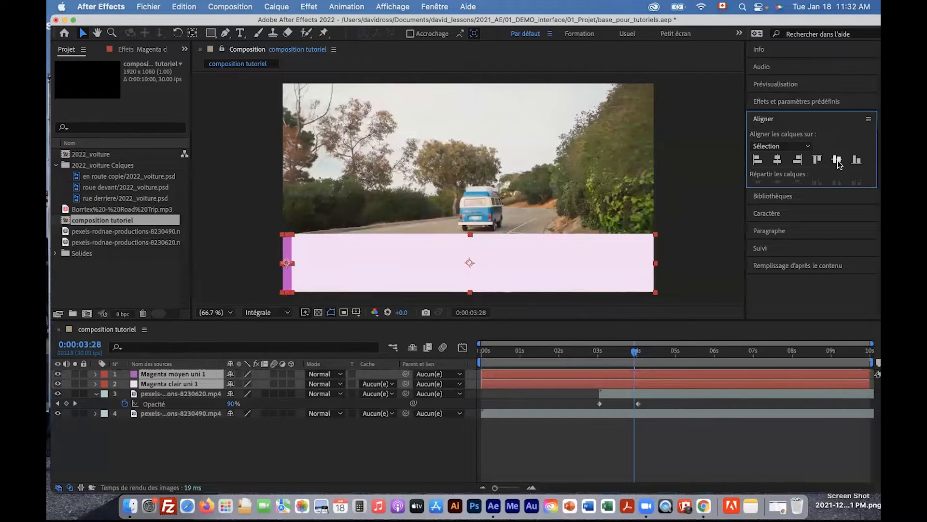
Trim the start of both solid layers to 0:00:04:01, at the second opacity keyframe where the fade ends
{"action": "left_click", "coordinate": [640, 353]}
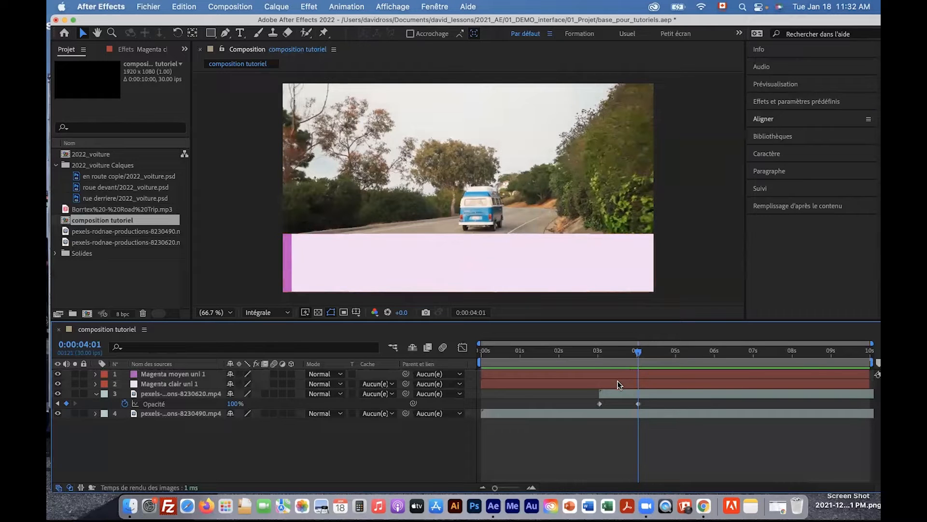
{"action": "left_click", "coordinate": [610, 361]}
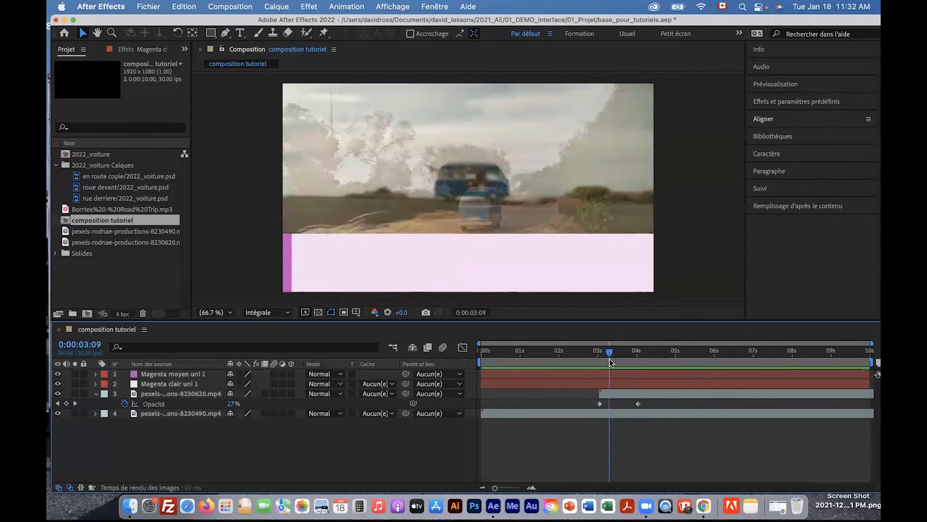
{"action": "left_click_drag", "start_coordinate": [610, 359], "coordinate": [638, 370]}
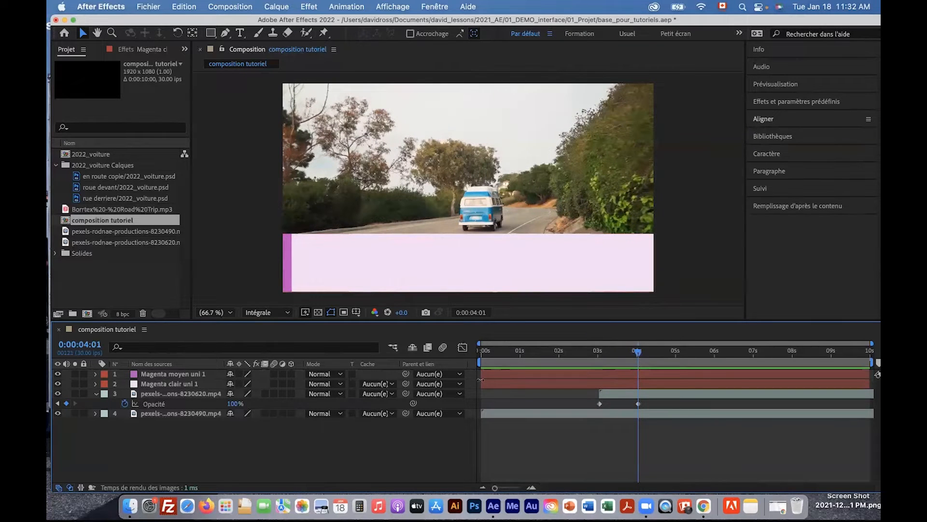
{"action": "left_click", "coordinate": [480, 375]}
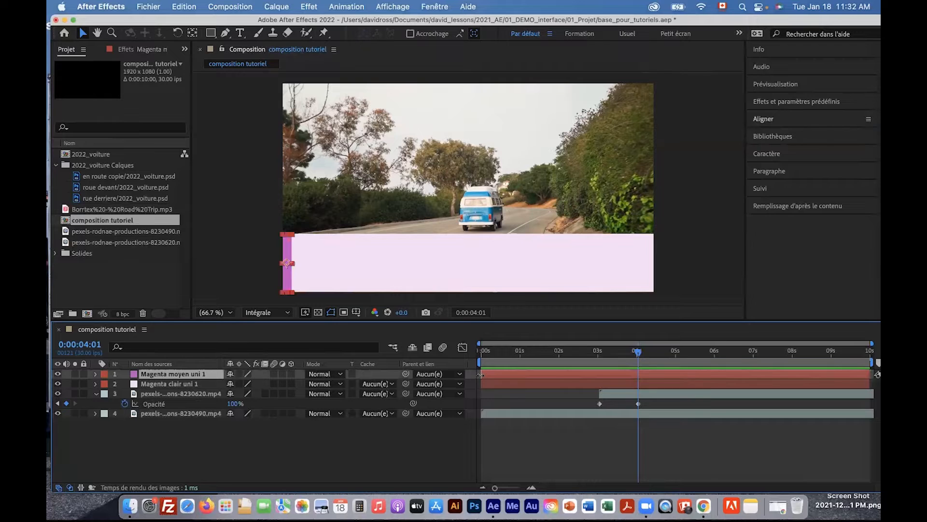
{"action": "left_click_drag", "start_coordinate": [485, 375], "coordinate": [650, 369]}
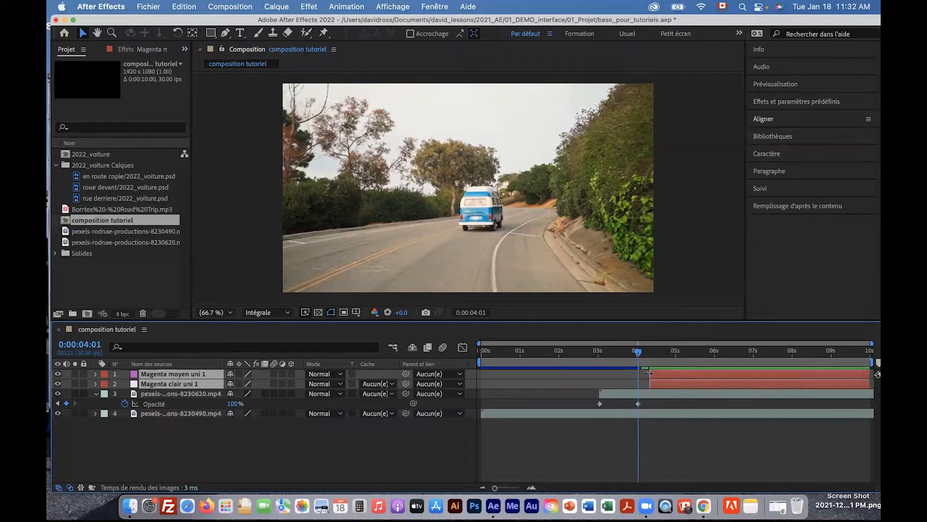
{"action": "left_click_drag", "start_coordinate": [647, 373], "coordinate": [636, 368]}
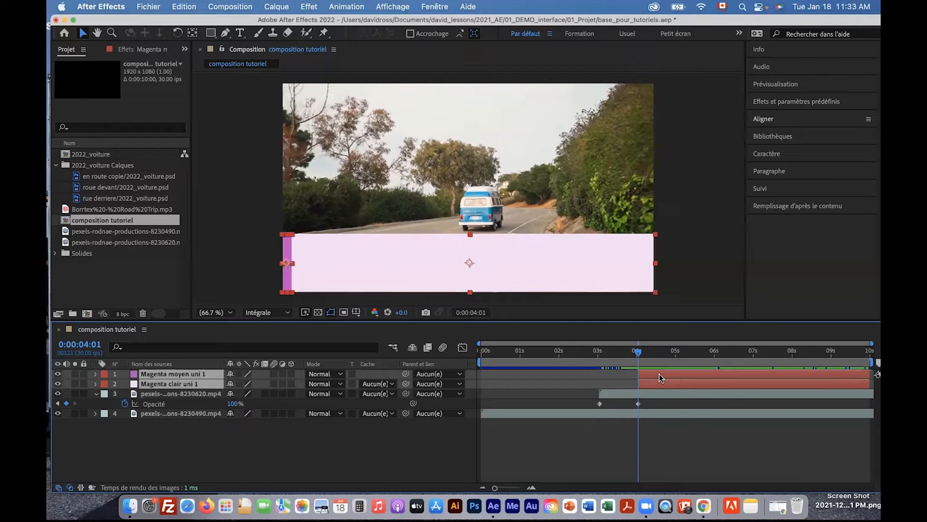
Enlarge the composition view, reveal the Echelle property of the narrow magenta solid and scale it to 88%
{"action": "left_click_drag", "start_coordinate": [501, 320], "coordinate": [500, 375]}
{"action": "left_click", "coordinate": [173, 477]}
{"action": "left_click", "coordinate": [167, 429]}
{"action": "key", "text": "s"}
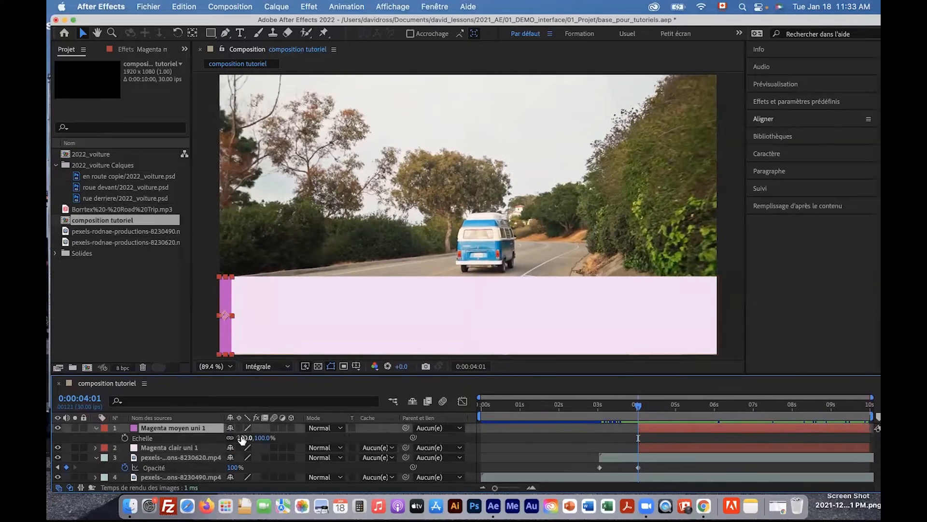
{"action": "mouse_move", "coordinate": [244, 437]}
{"action": "left_mouse_down"}
{"action": "mouse_move", "coordinate": [211, 434]}
{"action": "mouse_move", "coordinate": [234, 438]}
{"action": "left_mouse_up"}
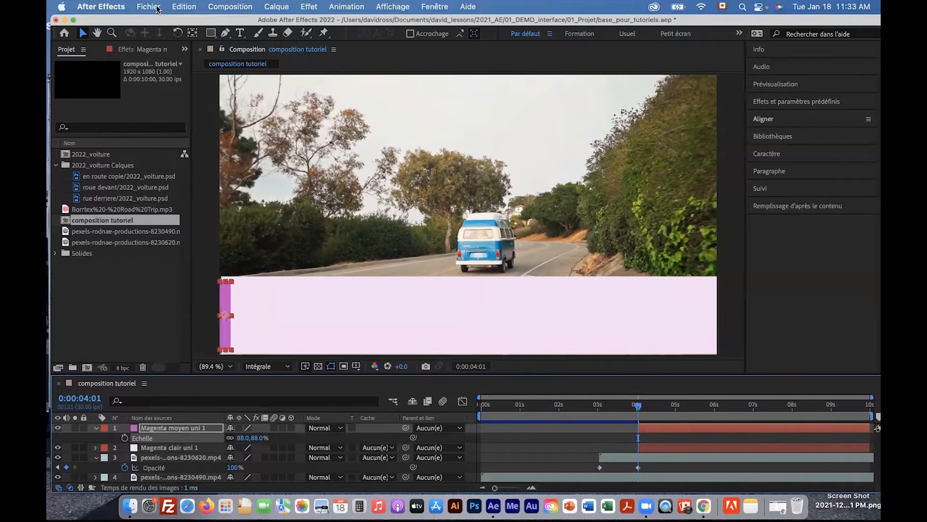
Examine the anchor point at the centre of the narrow magenta solid up close
{"action": "left_click", "coordinate": [111, 33]}
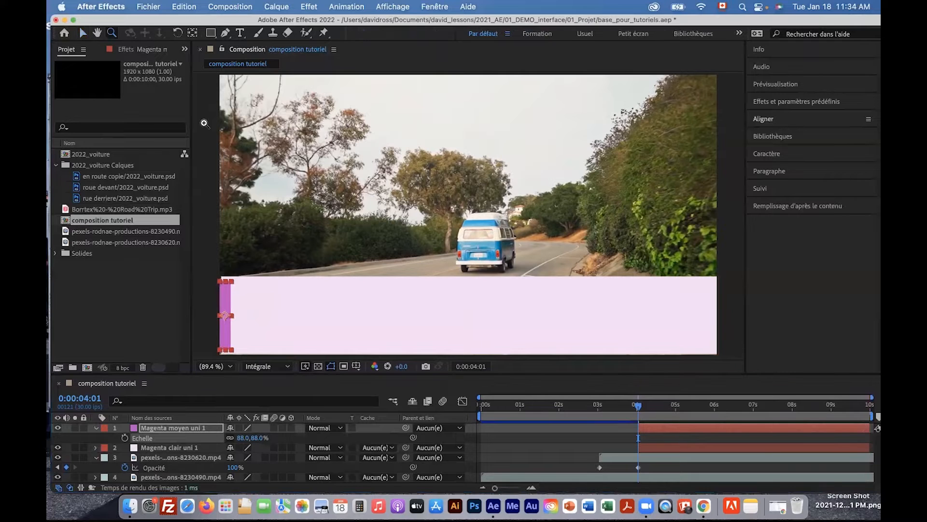
{"action": "left_click", "coordinate": [226, 317]}
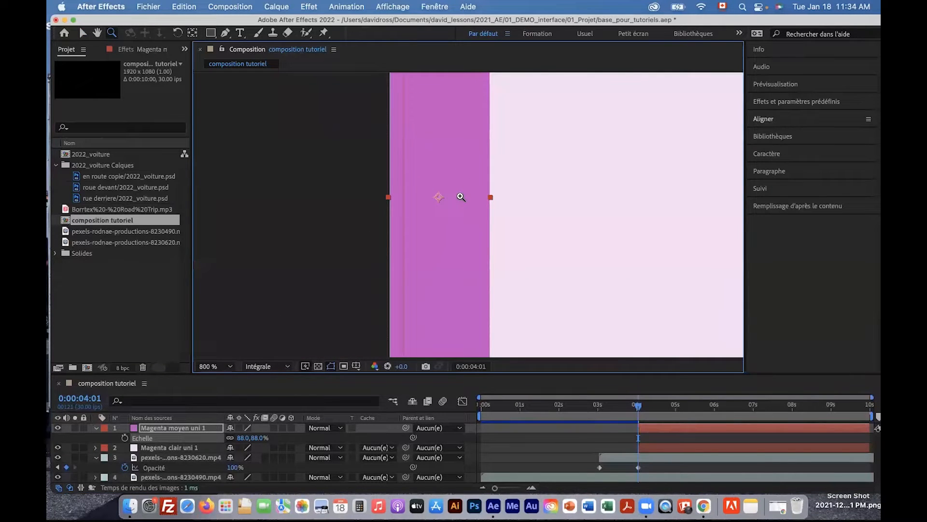
{"action": "key", "text": "super+minus"}
{"action": "key", "text": "super+minus"}
{"action": "key", "text": "super+minus"}
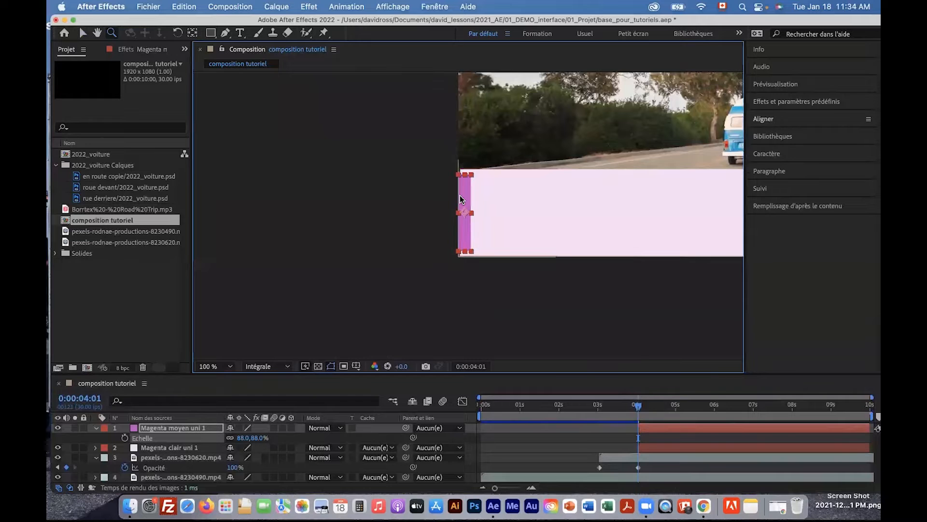
Reset the Echelle property of the narrow magenta solid to its default 100%
{"action": "left_click_drag", "start_coordinate": [460, 195], "coordinate": [408, 218]}
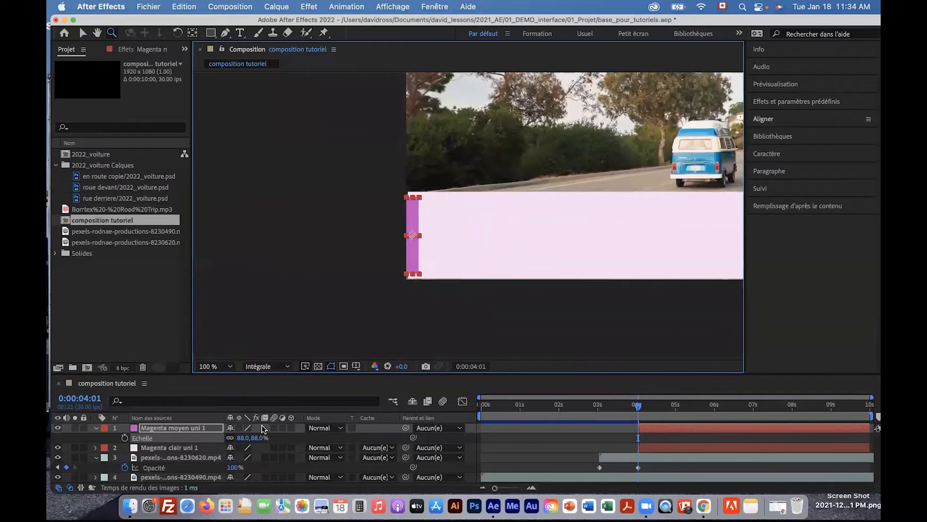
{"action": "right_click", "coordinate": [149, 442]}
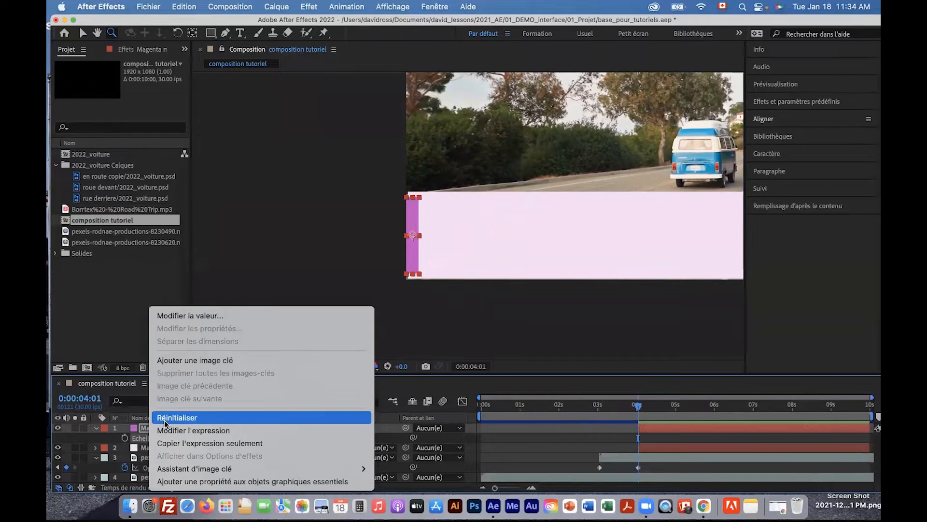
{"action": "left_click", "coordinate": [165, 417]}
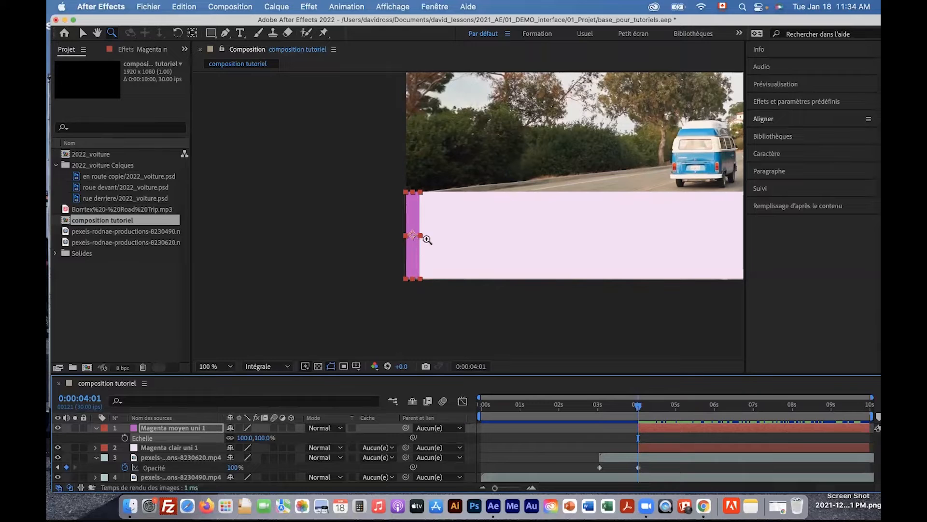
Move the narrow magenta solid's anchor point from its centre to the middle of its bottom edge, and give the timeline more height
{"action": "left_click", "coordinate": [193, 35]}
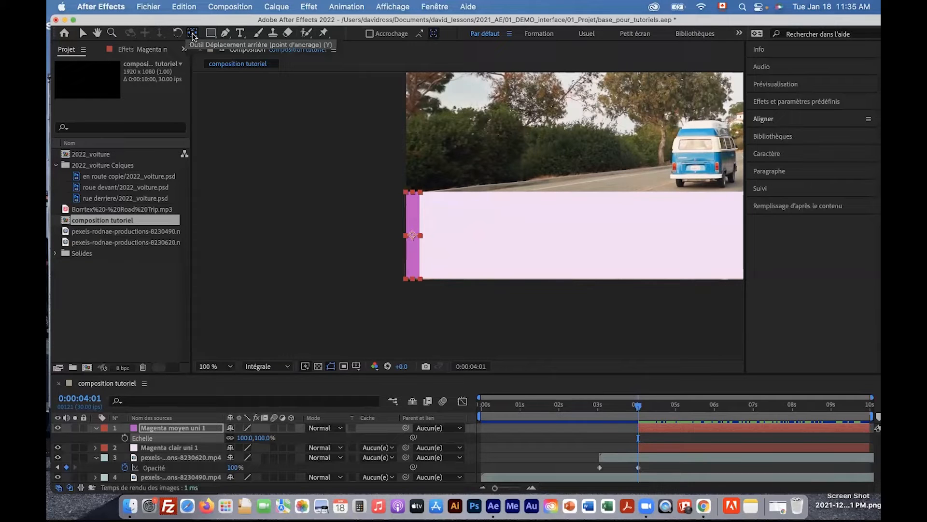
{"action": "left_click", "coordinate": [413, 237]}
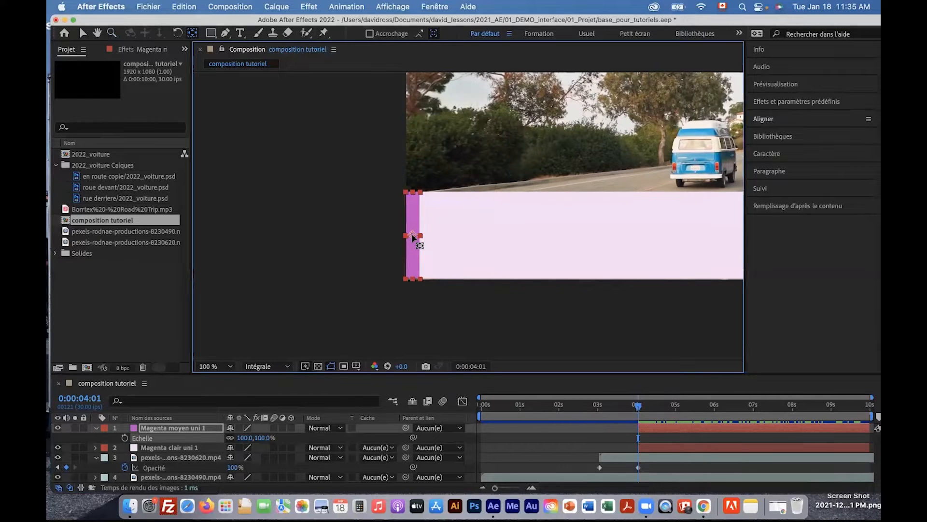
{"action": "left_click_drag", "start_coordinate": [413, 237], "coordinate": [415, 280]}
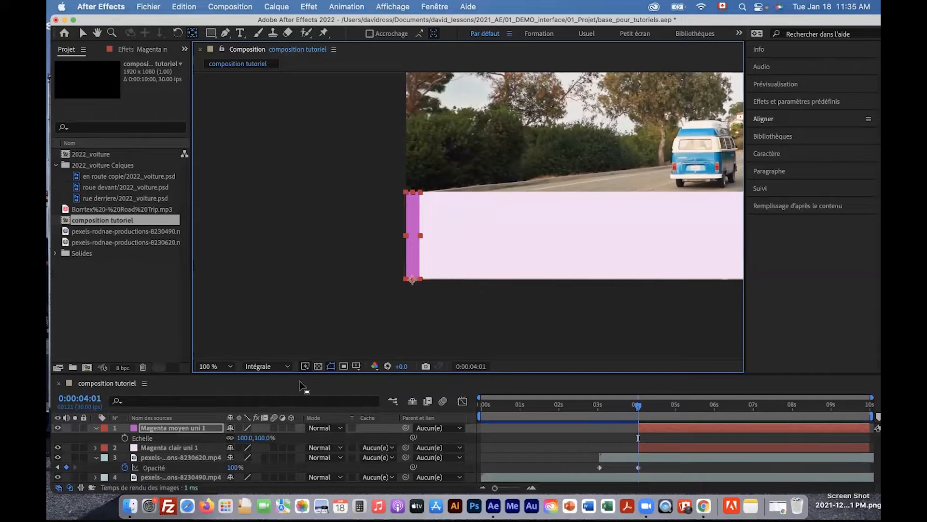
{"action": "left_click", "coordinate": [305, 437]}
{"action": "left_click_drag", "start_coordinate": [247, 373], "coordinate": [248, 358]}
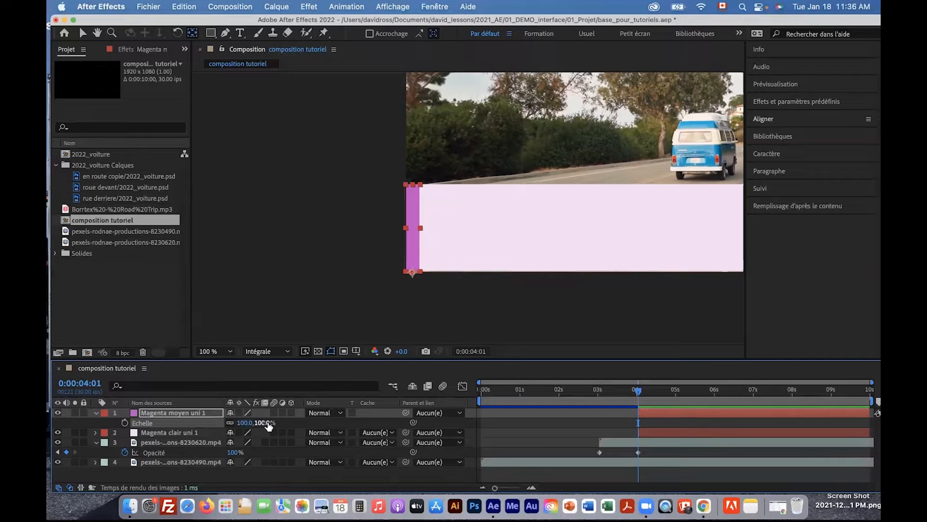
Unlink the narrow magenta solid's scale dimensions, set its vertical scale to 0%, and start scale keyframing at 0:00:04:01
{"action": "left_click", "coordinate": [230, 423]}
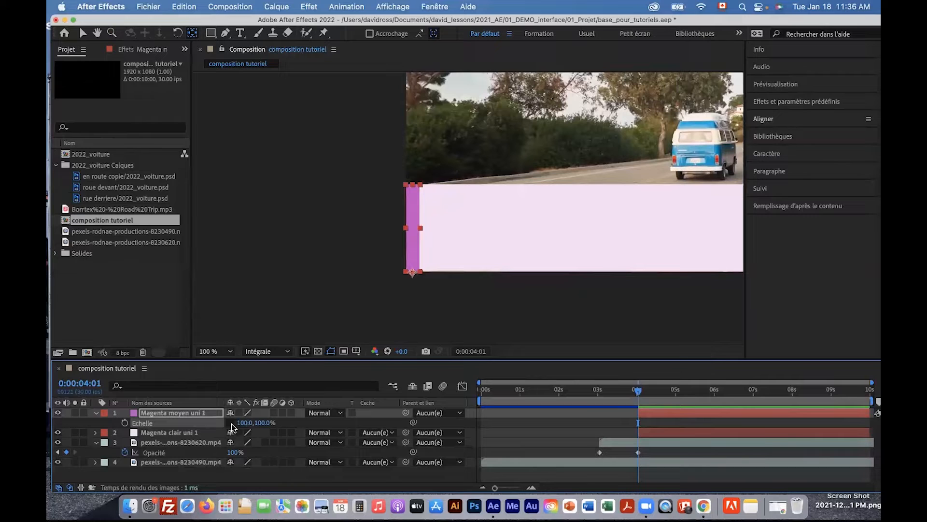
{"action": "left_click", "coordinate": [264, 423]}
{"action": "type", "text": "0"}
{"action": "key", "text": "Return"}
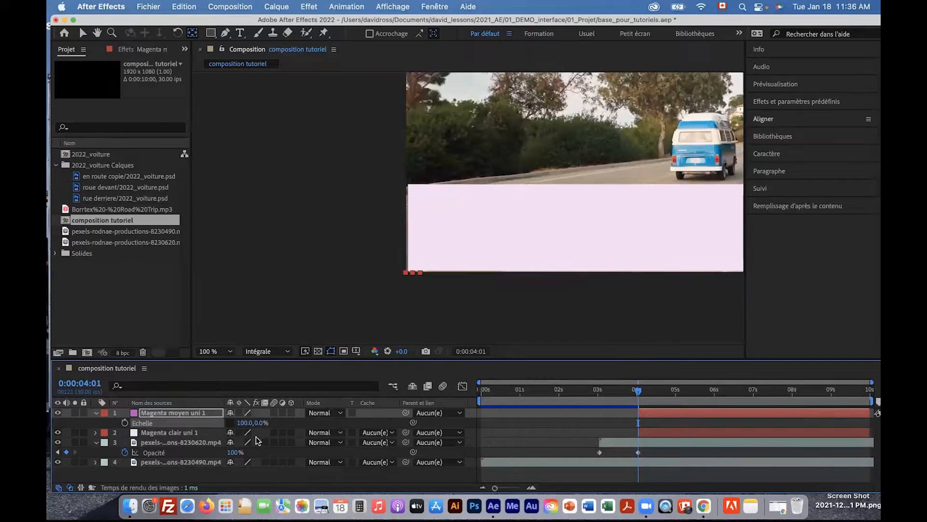
{"action": "left_click", "coordinate": [124, 424]}
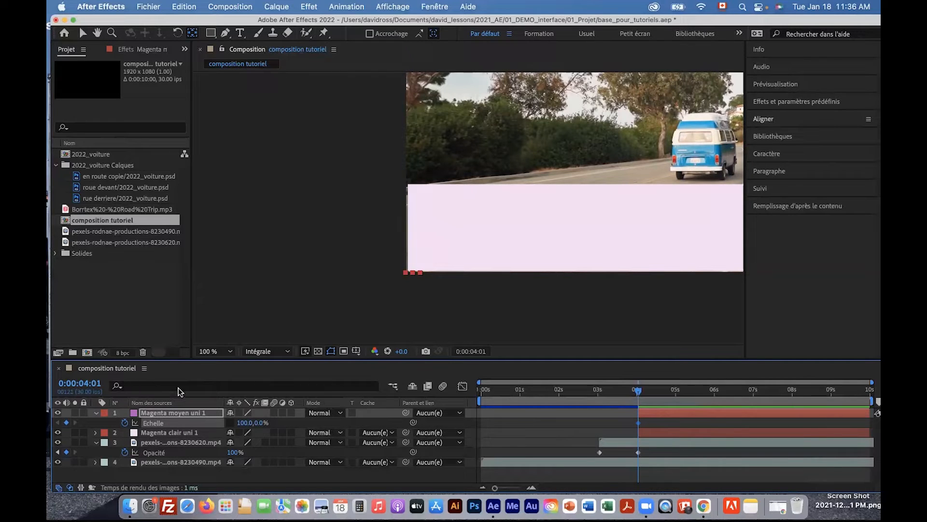
Advance ten frames to 0:00:04:11 and reset the narrow magenta solid's scale to 100% as a second keyframe
{"action": "key", "text": "shift+Page_Down"}
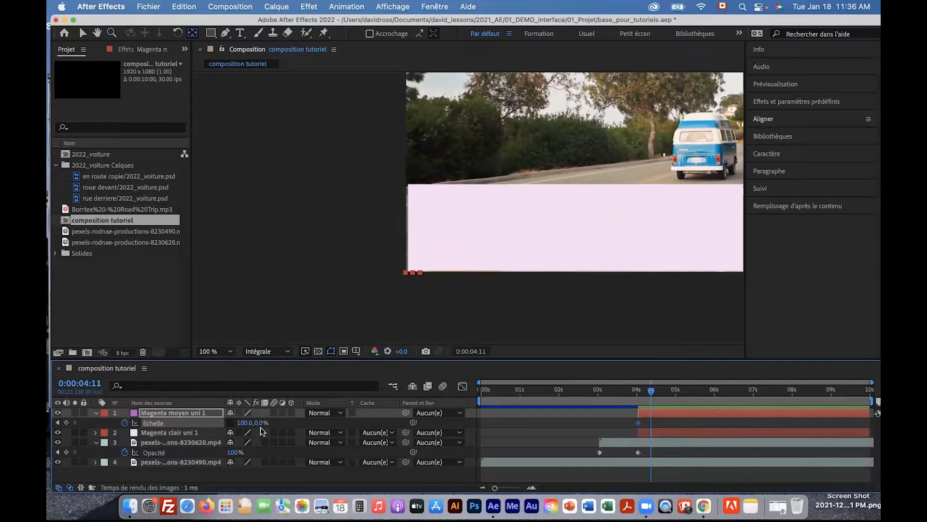
{"action": "right_click", "coordinate": [166, 424]}
{"action": "left_click", "coordinate": [182, 420]}
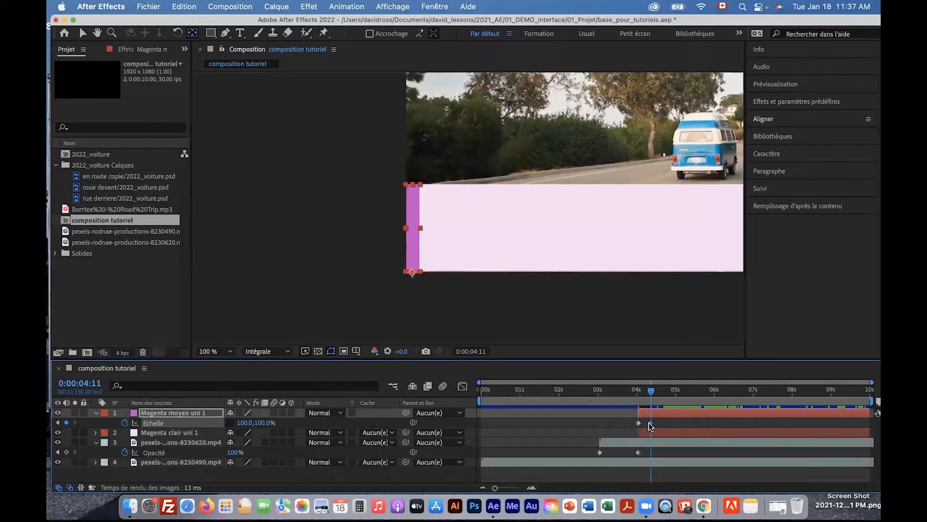
{"action": "mouse_move", "coordinate": [653, 391]}
{"action": "left_mouse_down"}
{"action": "mouse_move", "coordinate": [635, 400]}
{"action": "mouse_move", "coordinate": [649, 393]}
{"action": "left_mouse_up"}
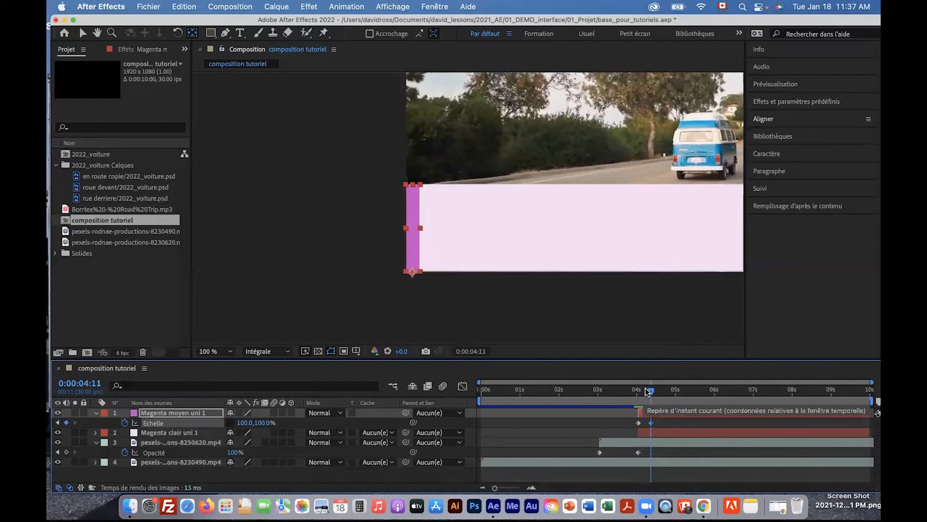
Move the anchor point of the Magenta clair uni 1 band from its centre to the middle of its left edge
{"action": "key", "text": "comma"}
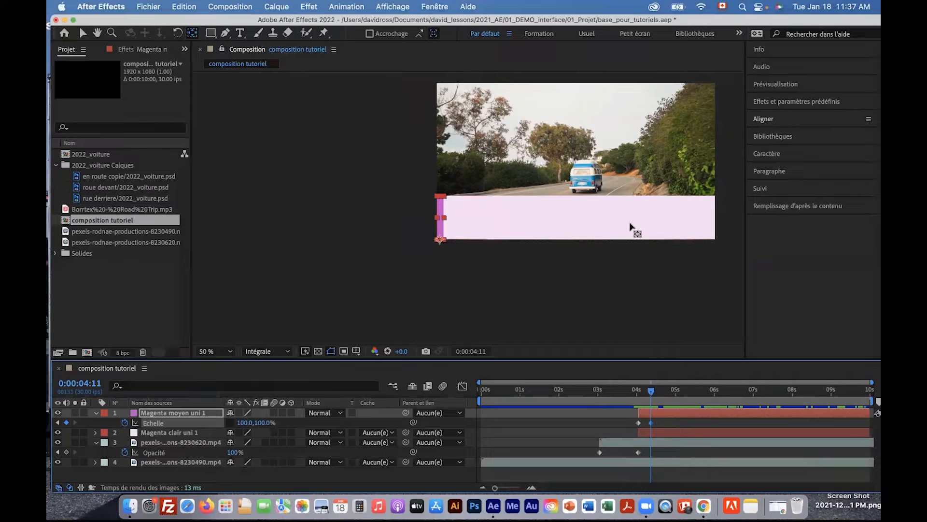
{"action": "left_click_drag", "start_coordinate": [508, 294], "coordinate": [457, 312]}
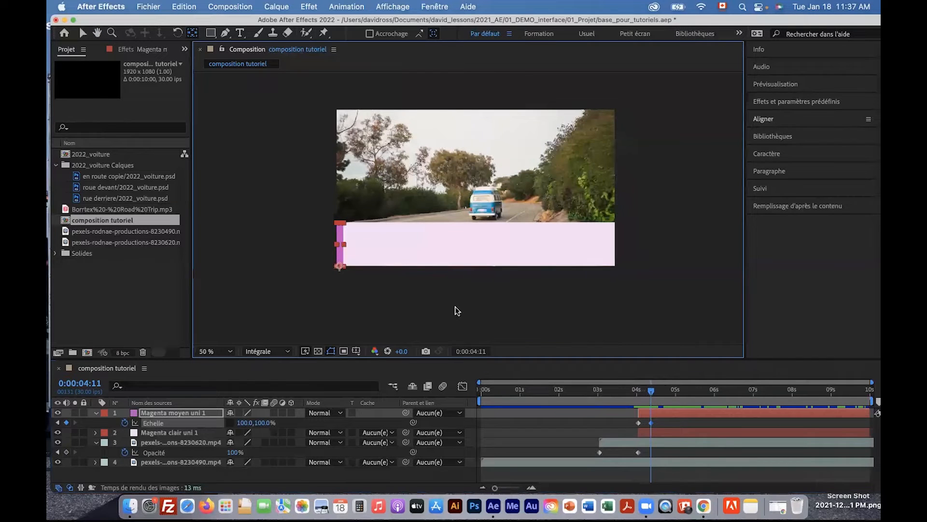
{"action": "left_click", "coordinate": [168, 433]}
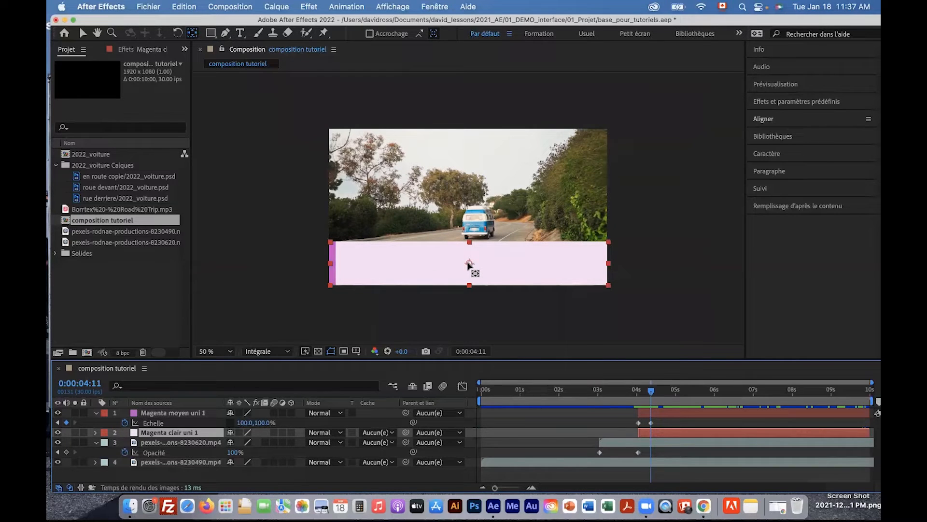
{"action": "left_click", "coordinate": [469, 265]}
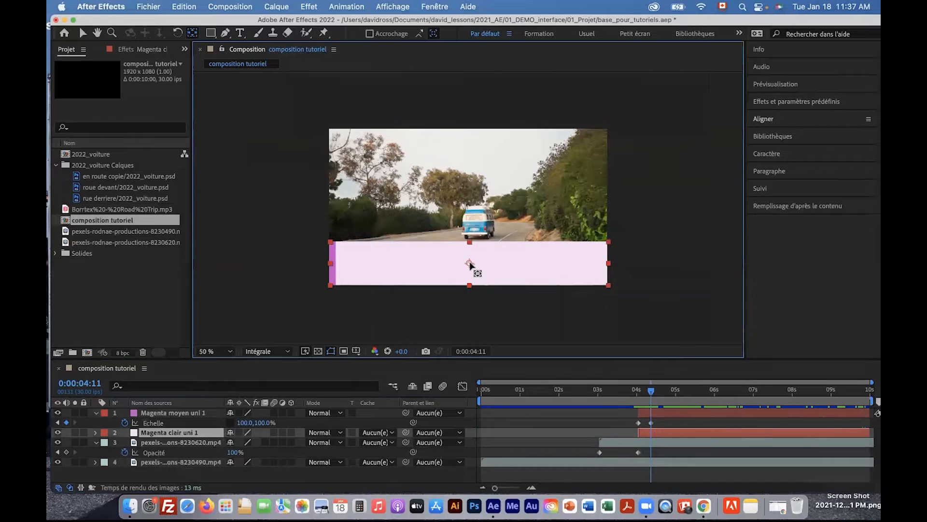
{"action": "left_click_drag", "start_coordinate": [469, 264], "coordinate": [330, 265]}
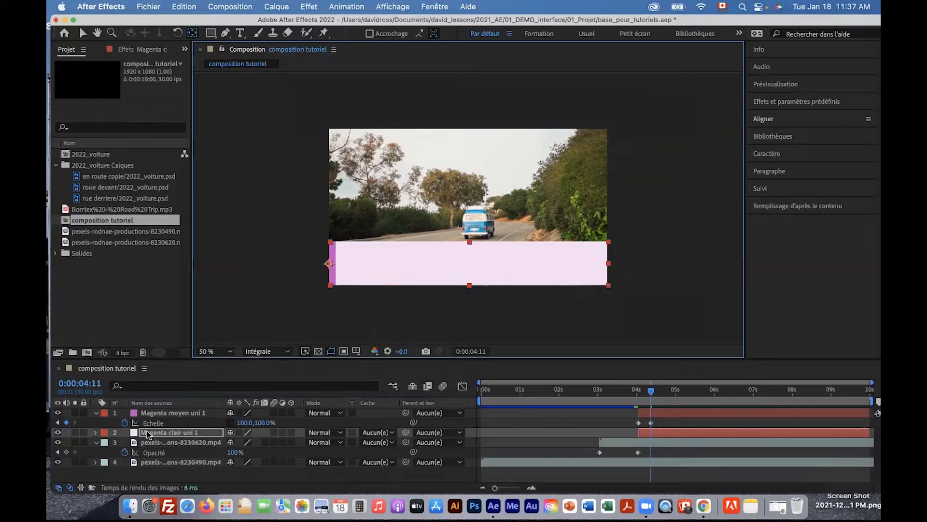
Unlink the light magenta band's scale dimensions, set its horizontal scale to 0%, and start scale keyframing at 0:00:04:11
{"action": "key", "text": "s"}
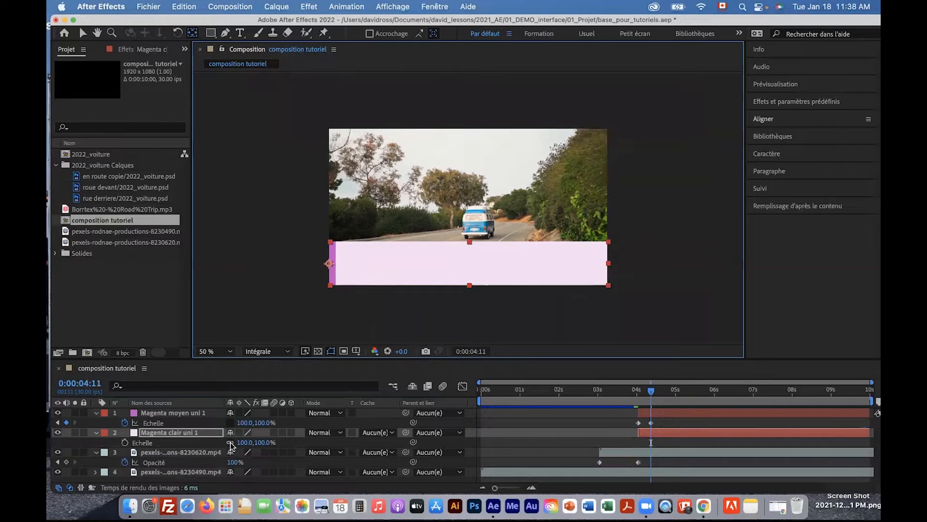
{"action": "left_click", "coordinate": [230, 442]}
{"action": "left_click_drag", "start_coordinate": [262, 443], "coordinate": [214, 443]}
{"action": "key", "text": "super+z"}
{"action": "left_click_drag", "start_coordinate": [208, 443], "coordinate": [185, 442]}
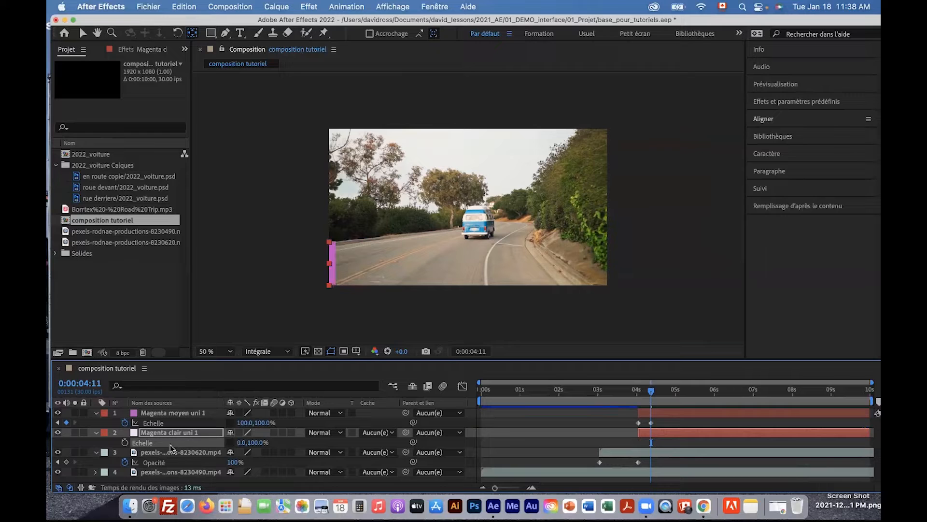
{"action": "left_click", "coordinate": [125, 443]}
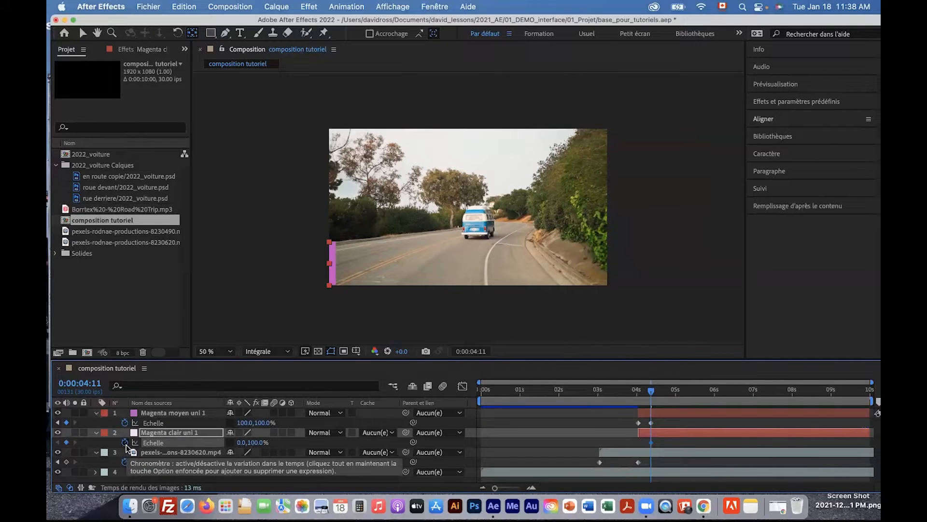
Bring the light magenta band's horizontal scale to 100% at 0:00:04:21 and scrub through the banner animation
{"action": "key", "text": "space"}
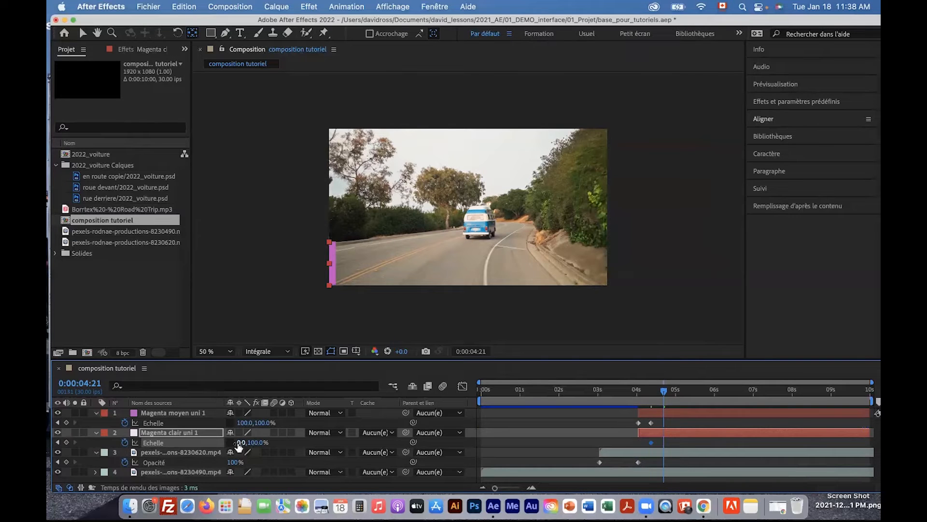
{"action": "left_click_drag", "start_coordinate": [239, 445], "coordinate": [297, 443]}
{"action": "left_click", "coordinate": [626, 391]}
{"action": "left_click_drag", "start_coordinate": [633, 393], "coordinate": [663, 393]}
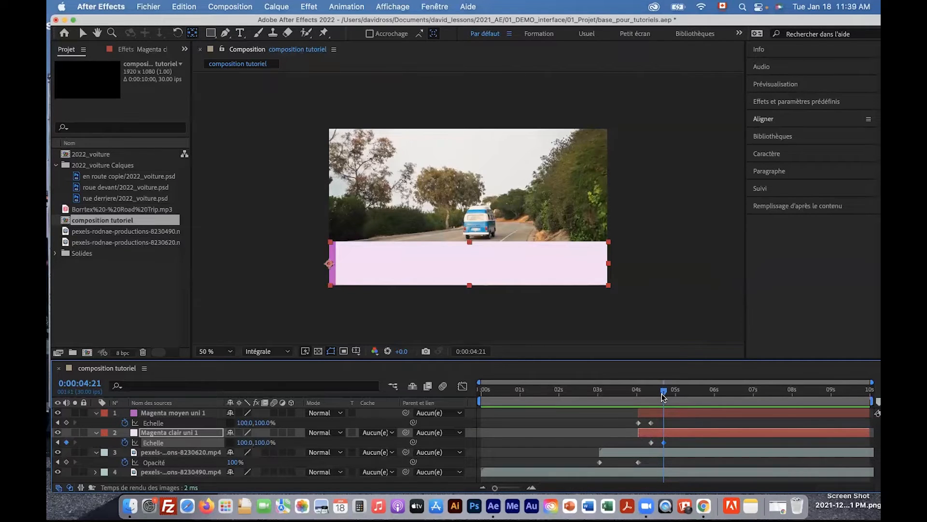
Open the 2022_voiture composition in its own timeline and scrub through its first second
{"action": "double_click", "coordinate": [66, 156]}
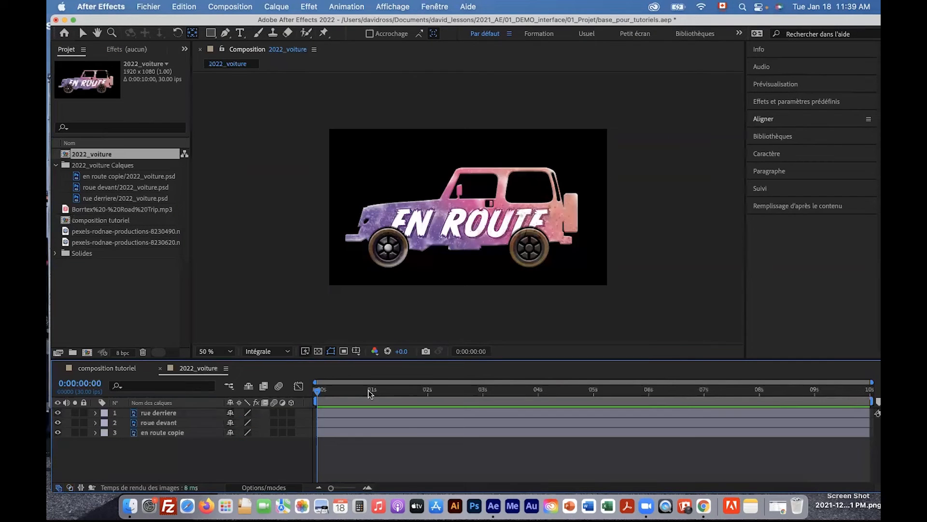
{"action": "left_click_drag", "start_coordinate": [319, 391], "coordinate": [367, 390]}
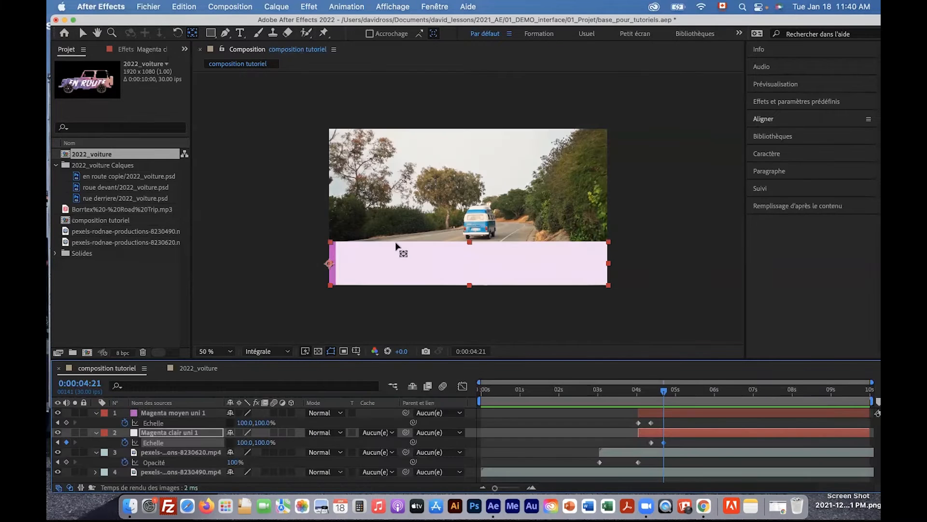
{"action": "left_click", "coordinate": [195, 370]}
Examine which part of the jeep each layer holds: rue derriere, roue devant and en route copie
{"action": "left_click", "coordinate": [183, 413]}
{"action": "left_click", "coordinate": [183, 424]}
{"action": "left_click", "coordinate": [182, 410]}
{"action": "left_click", "coordinate": [185, 424]}
{"action": "left_click", "coordinate": [184, 412]}
{"action": "left_click", "coordinate": [183, 424]}
{"action": "left_click", "coordinate": [184, 410]}
{"action": "left_click", "coordinate": [184, 424]}
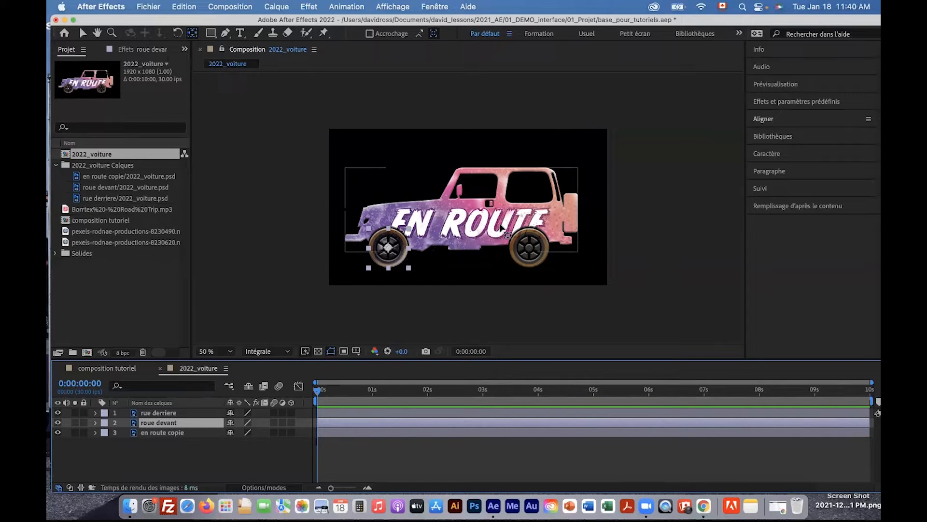
{"action": "left_click", "coordinate": [187, 413]}
{"action": "left_click", "coordinate": [188, 423]}
{"action": "left_click", "coordinate": [187, 431]}
{"action": "left_click", "coordinate": [188, 413]}
{"action": "left_click", "coordinate": [186, 423]}
{"action": "left_click", "coordinate": [181, 432]}
{"action": "left_click", "coordinate": [178, 422]}
{"action": "left_click", "coordinate": [179, 413]}
{"action": "left_click", "coordinate": [179, 422]}
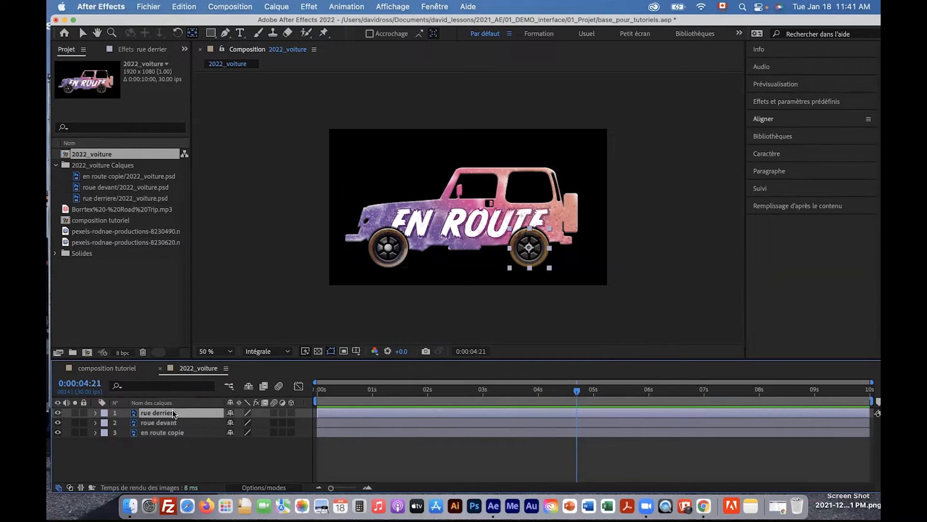
Reveal the Rotation property of both wheel layers and start rotation keyframing on them at 0:00:04:21
{"action": "left_click", "coordinate": [175, 424], "text": "shift"}
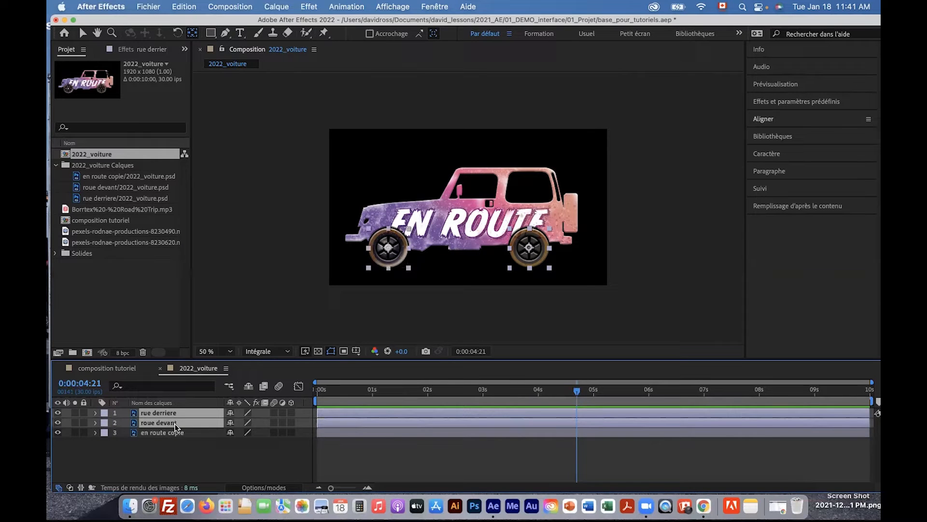
{"action": "key", "text": "r"}
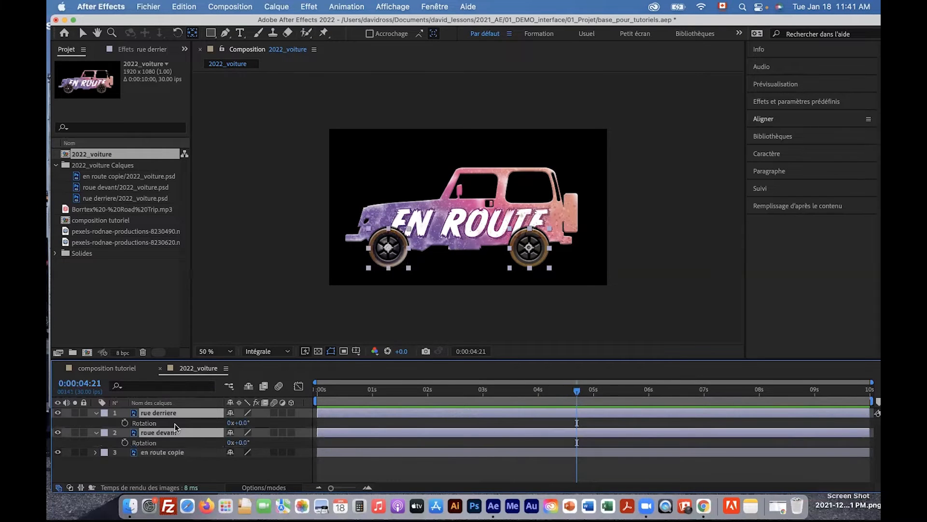
{"action": "left_click", "coordinate": [124, 423]}
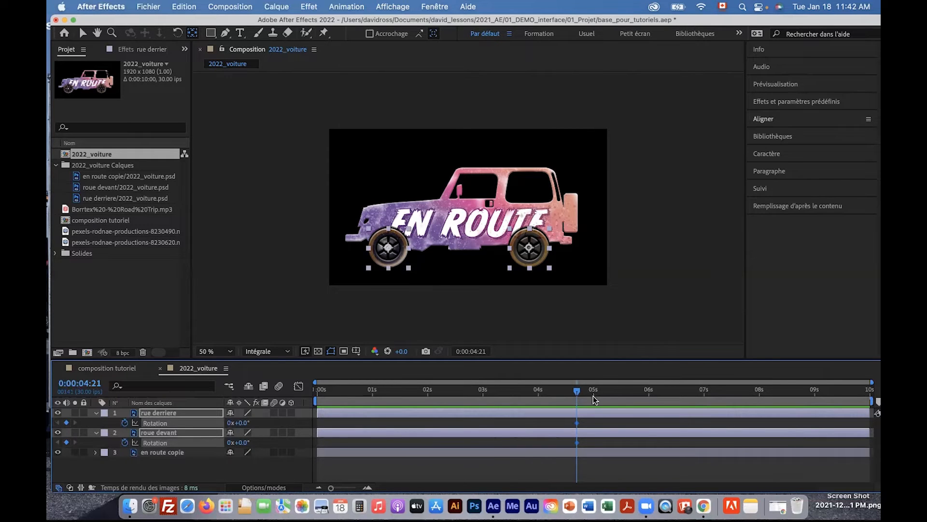
Change the number of rotation turns of both wheels at 0:00:05:21, creating a second keyframe one second after the first
{"action": "left_click_drag", "start_coordinate": [578, 391], "coordinate": [651, 404]}
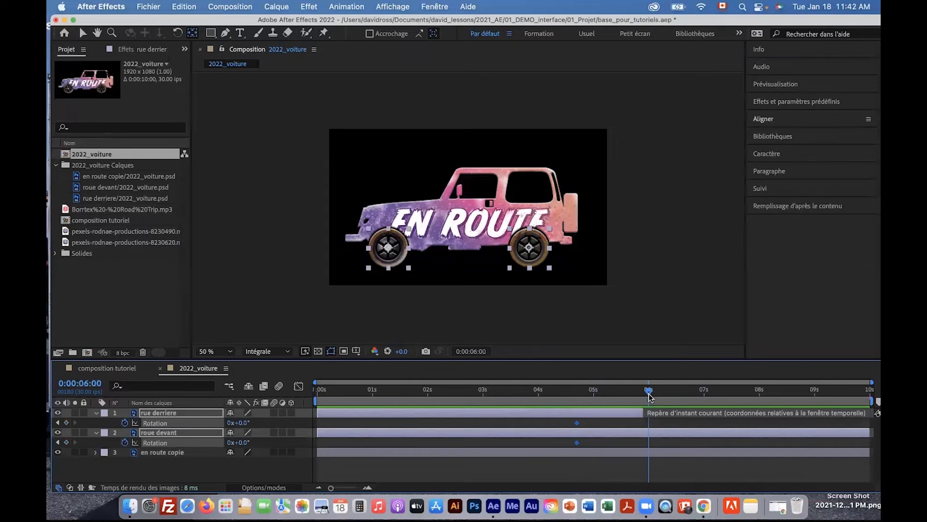
{"action": "left_click_drag", "start_coordinate": [648, 392], "coordinate": [633, 392]}
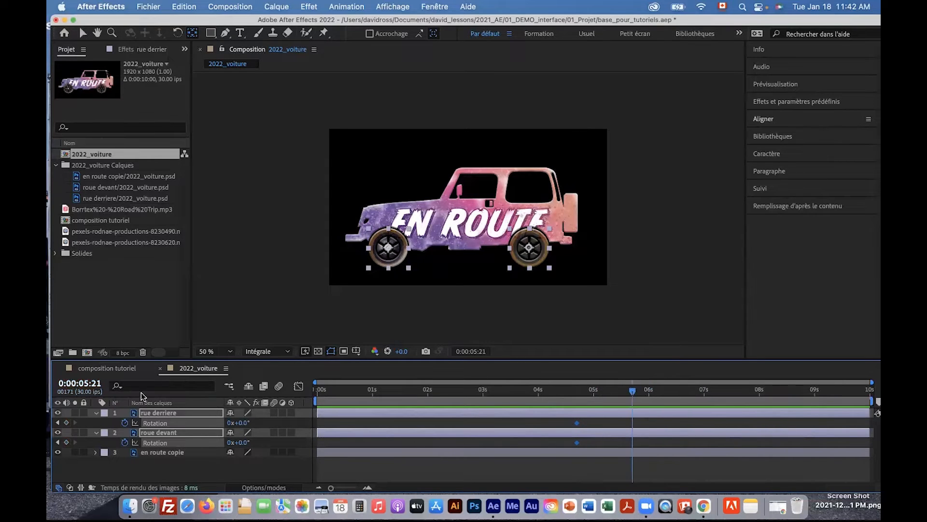
{"action": "left_click", "coordinate": [230, 422]}
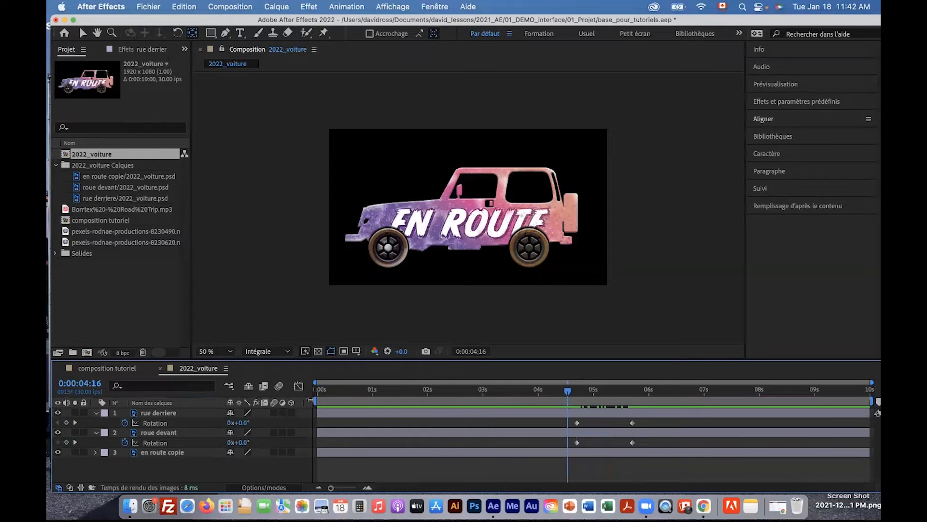
Limit the work area to about 4.3 to 6.2 seconds around the wheels' rotation keyframes and preview the spin
{"action": "left_click_drag", "start_coordinate": [315, 401], "coordinate": [576, 393]}
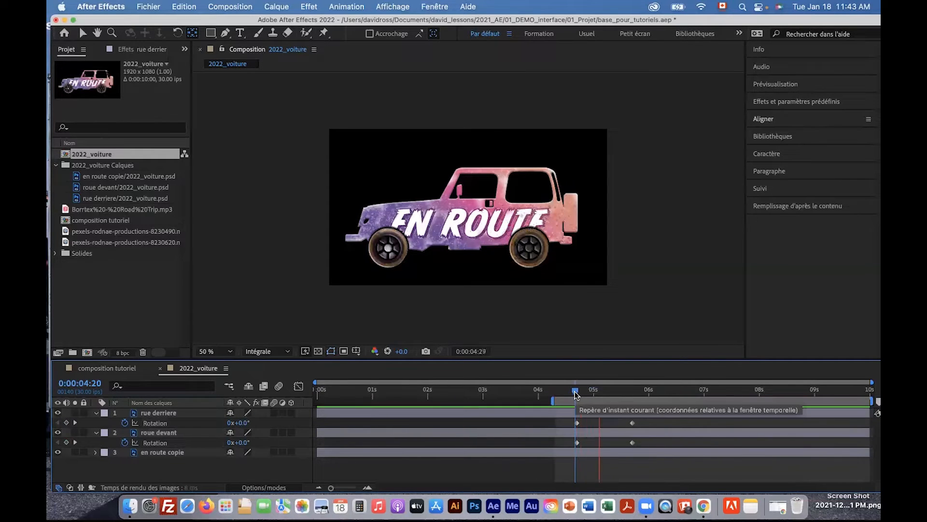
{"action": "left_click_drag", "start_coordinate": [872, 401], "coordinate": [658, 401]}
{"action": "left_click_drag", "start_coordinate": [576, 392], "coordinate": [566, 394]}
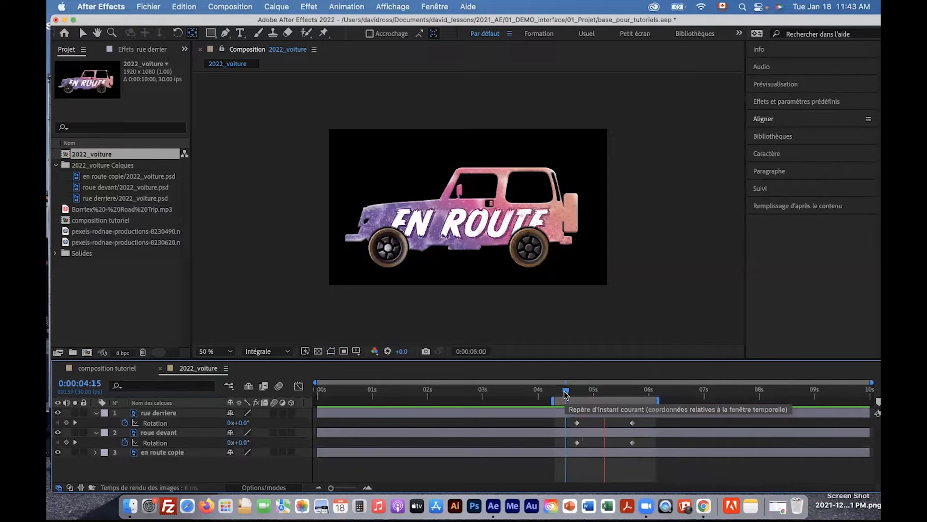
Reverse the spin of both wheels by making their two rotation turns negative at 0:00:05:21, and preview the result
{"action": "key", "text": "space"}
{"action": "left_click", "coordinate": [57, 423]}
{"action": "mouse_move", "coordinate": [632, 394]}
{"action": "left_mouse_down"}
{"action": "mouse_move", "coordinate": [573, 394]}
{"action": "mouse_move", "coordinate": [633, 394]}
{"action": "left_mouse_up"}
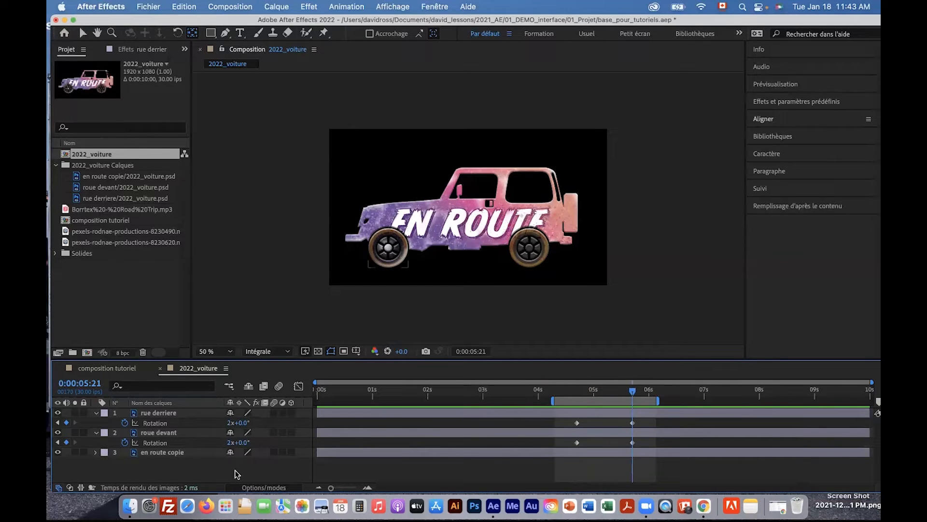
{"action": "left_click", "coordinate": [229, 423]}
{"action": "left_click", "coordinate": [574, 391]}
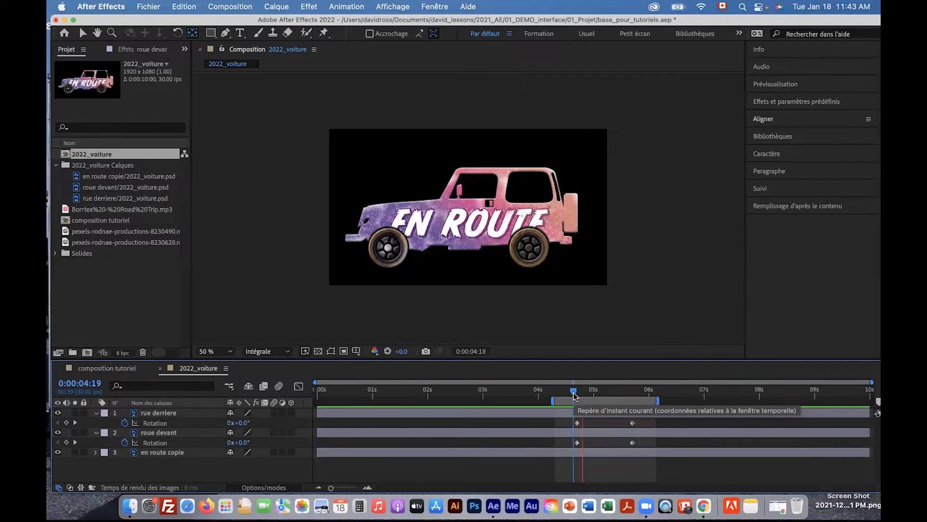
{"action": "key", "text": "space"}
{"action": "key", "text": "space"}
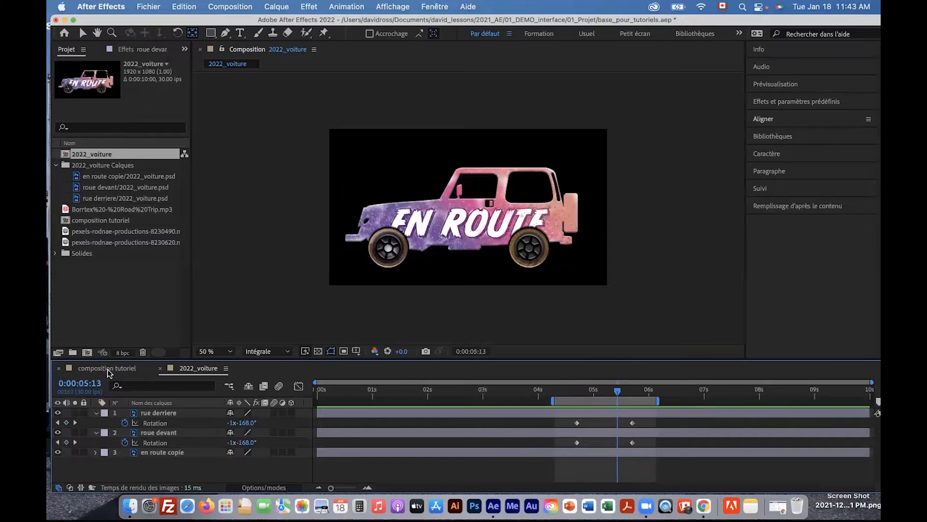
Switch to composition tutoriel, collapse the banner and video layers' properties, and add the 2022_voiture composition as the top layer
{"action": "left_click", "coordinate": [107, 369]}
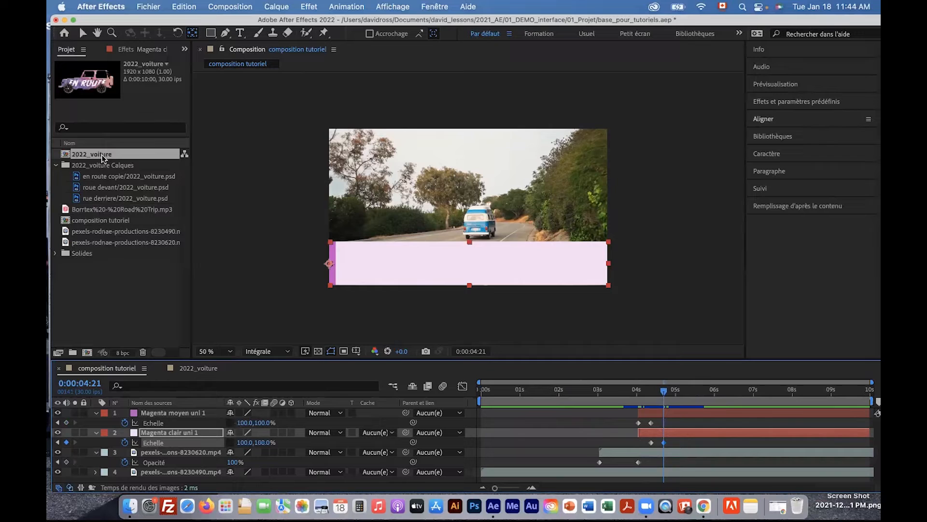
{"action": "left_click", "coordinate": [96, 413]}
{"action": "left_click", "coordinate": [96, 423]}
{"action": "left_click", "coordinate": [96, 433]}
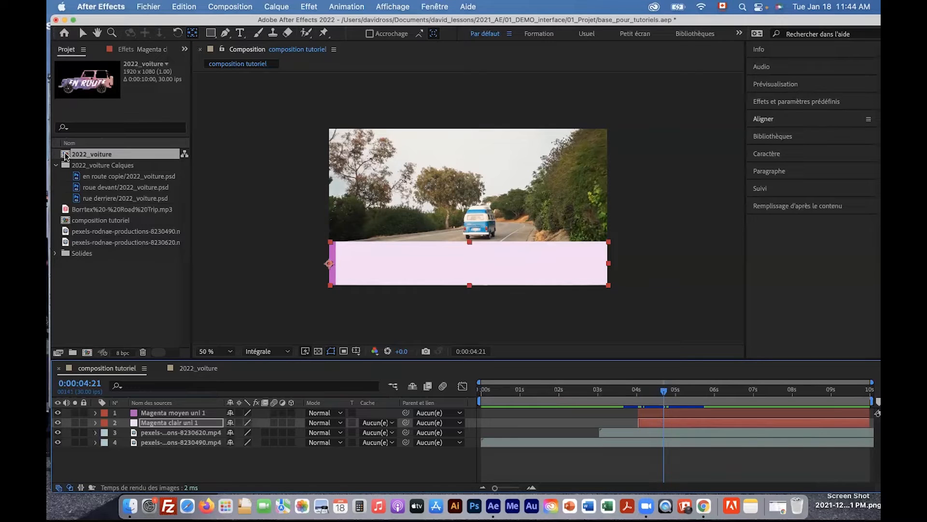
{"action": "left_click_drag", "start_coordinate": [66, 154], "coordinate": [124, 412]}
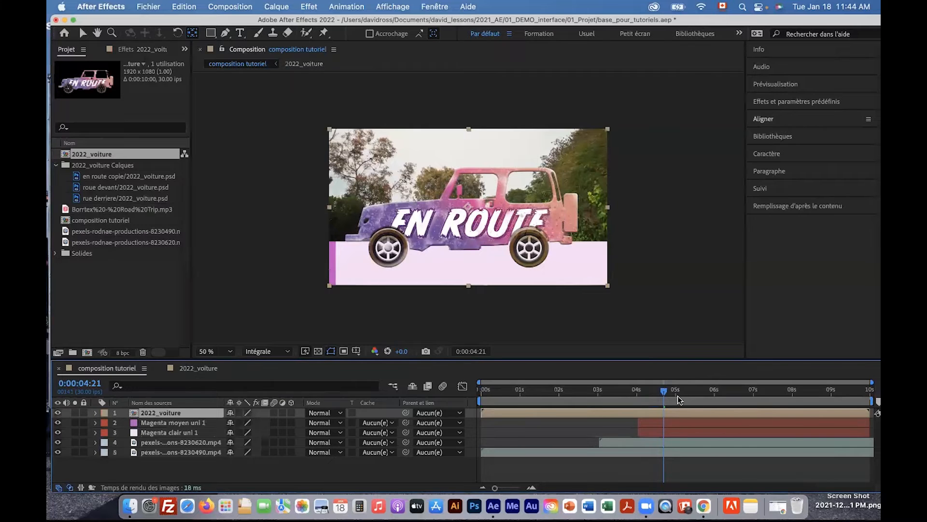
Trim the 2022_voiture layer to start at 0:00:04:19 and scale it down to 45%
{"action": "mouse_move", "coordinate": [665, 391]}
{"action": "left_mouse_down"}
{"action": "mouse_move", "coordinate": [720, 405]}
{"action": "mouse_move", "coordinate": [662, 398]}
{"action": "left_mouse_up"}
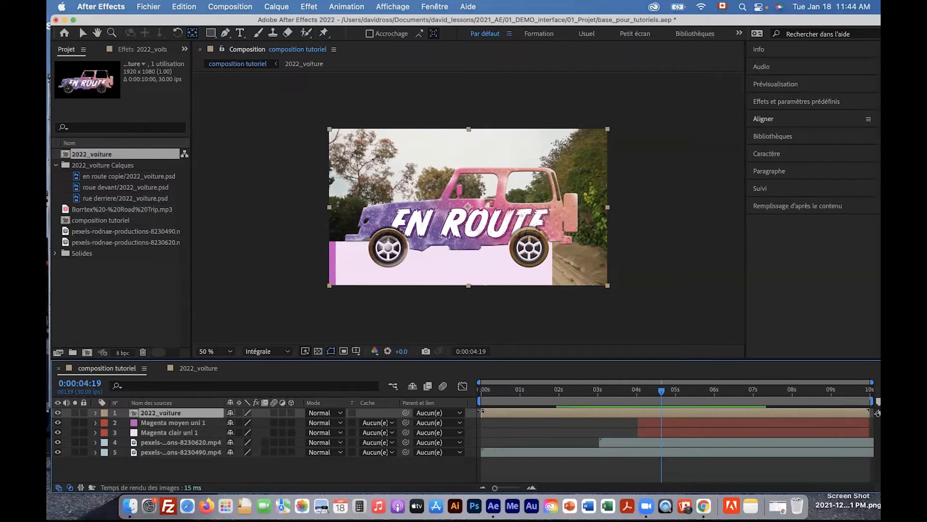
{"action": "left_click_drag", "start_coordinate": [482, 411], "coordinate": [661, 418]}
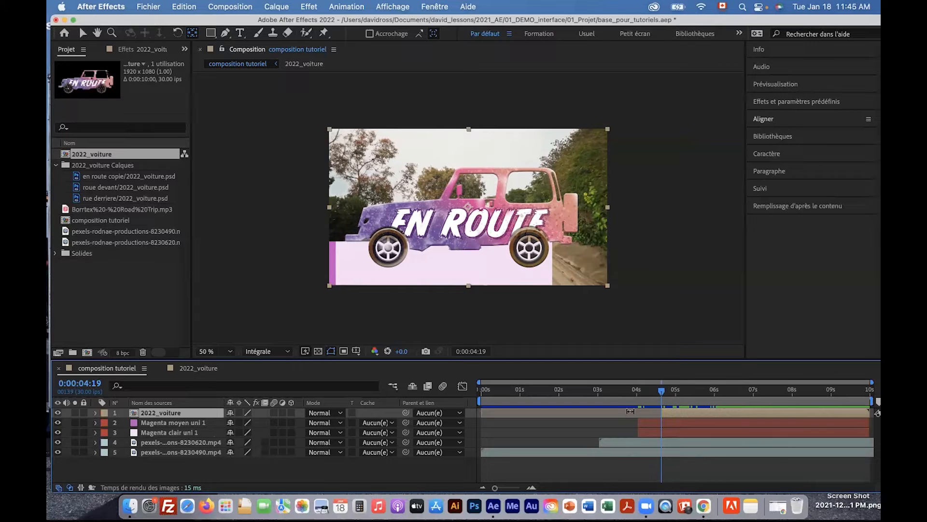
{"action": "key", "text": "s"}
{"action": "left_click_drag", "start_coordinate": [263, 422], "coordinate": [243, 421]}
{"action": "left_click_drag", "start_coordinate": [238, 420], "coordinate": [230, 420]}
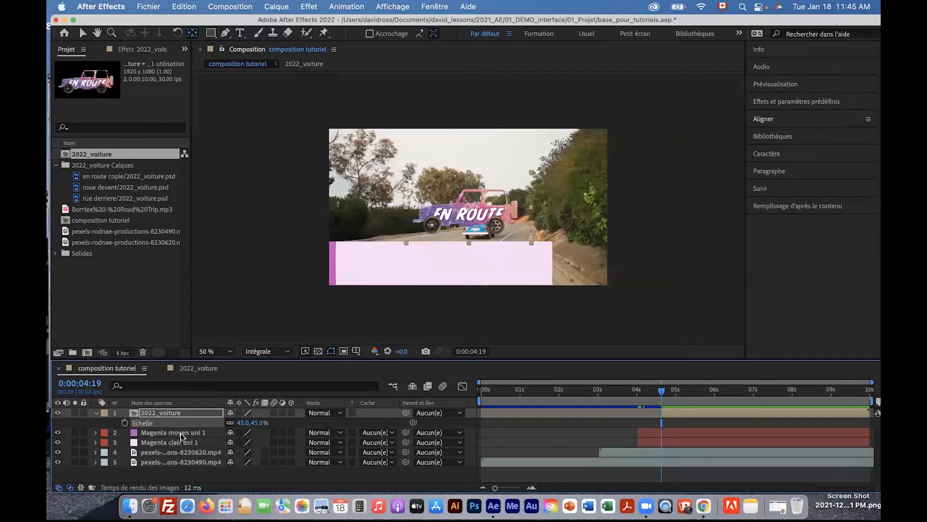
Place the jeep outside the frame's right edge at position 2294, 910 and start position keyframing at 0:00:04:19
{"action": "key", "text": "p"}
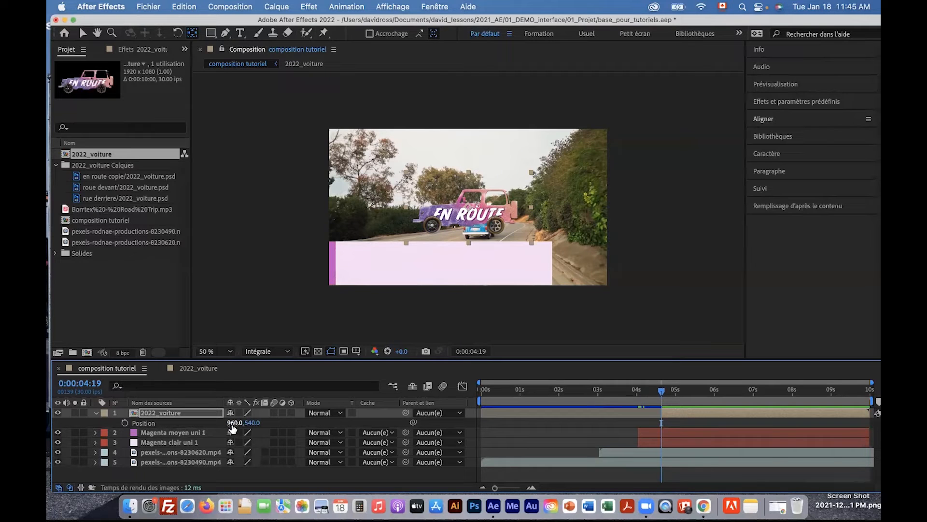
{"action": "left_click_drag", "start_coordinate": [252, 423], "coordinate": [879, 427]}
{"action": "left_click_drag", "start_coordinate": [236, 424], "coordinate": [451, 428]}
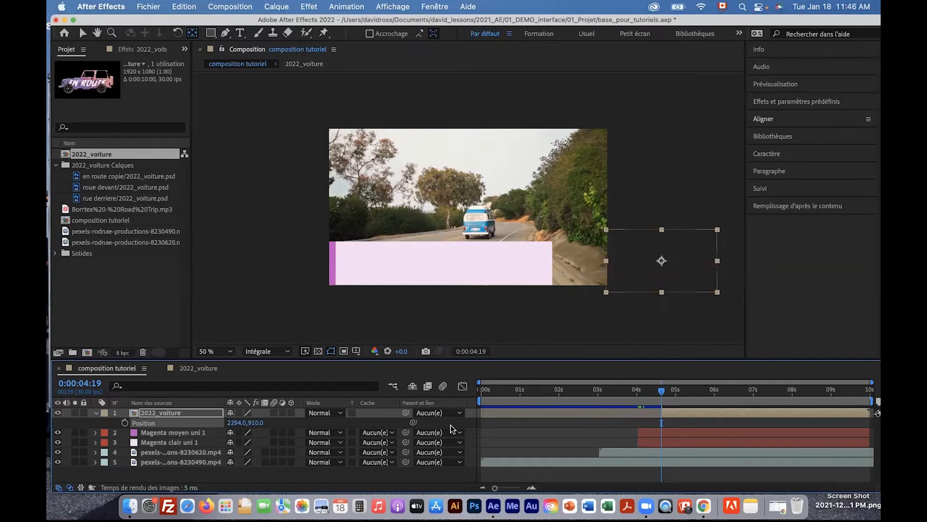
{"action": "left_click", "coordinate": [125, 422]}
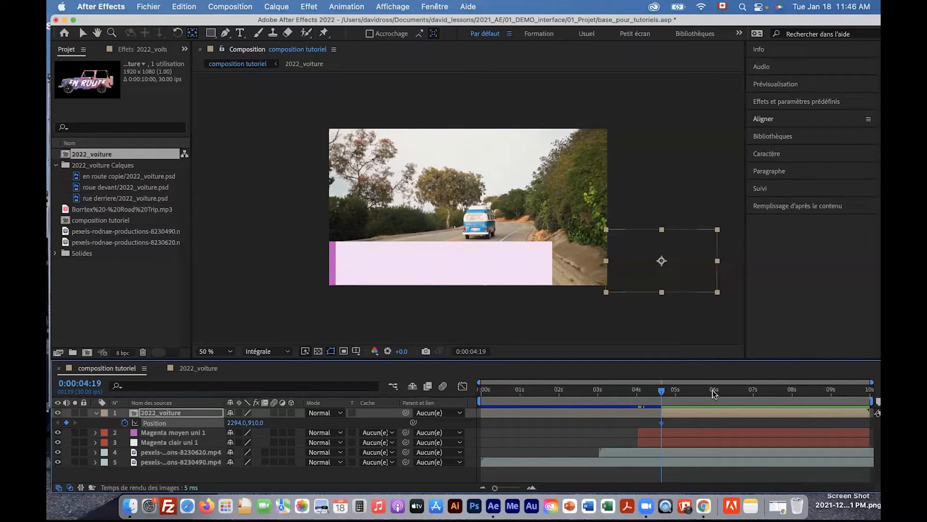
Create a second jeep position keyframe at 0:00:04:29 with the value 397, 910, and preview the drive-in
{"action": "key", "text": "shift+Page_Down"}
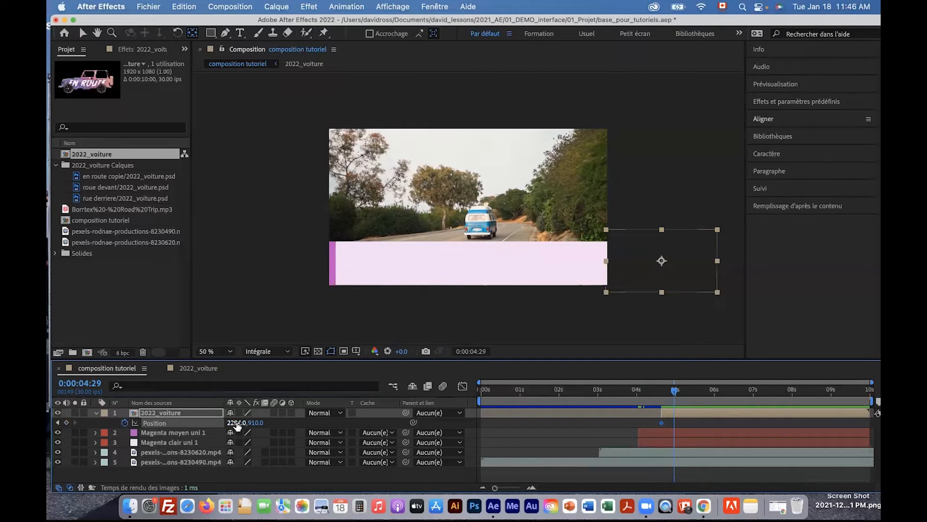
{"action": "left_click_drag", "start_coordinate": [237, 425], "coordinate": [303, 420]}
{"action": "left_click_drag", "start_coordinate": [238, 424], "coordinate": [117, 408]}
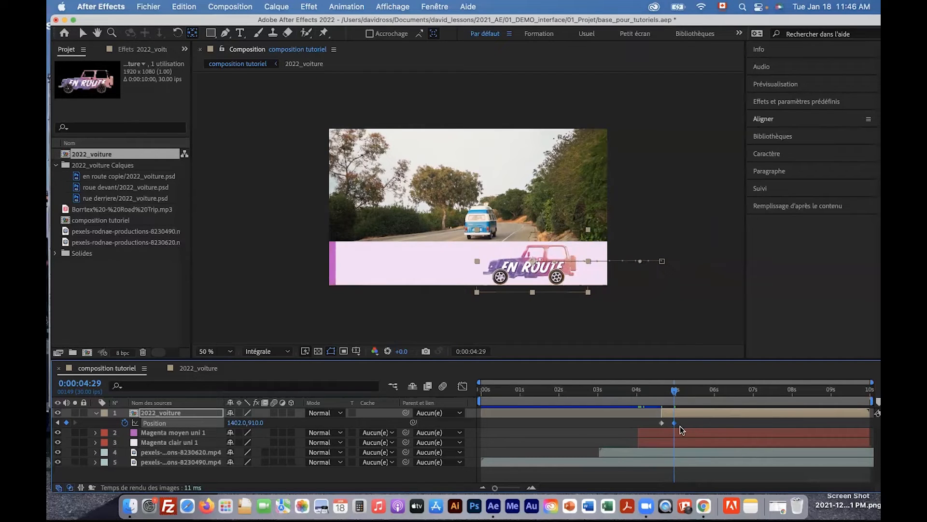
{"action": "left_click_drag", "start_coordinate": [235, 426], "coordinate": [180, 421]}
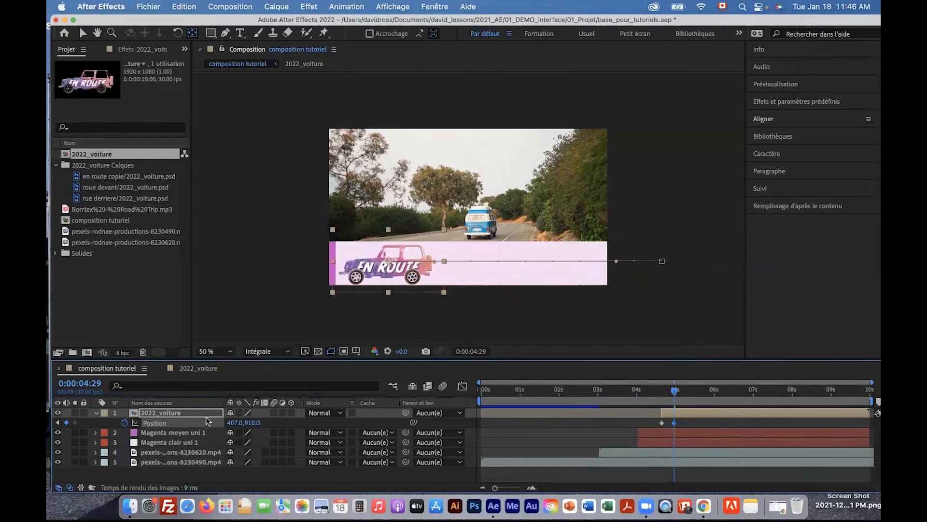
{"action": "left_click_drag", "start_coordinate": [238, 424], "coordinate": [235, 424]}
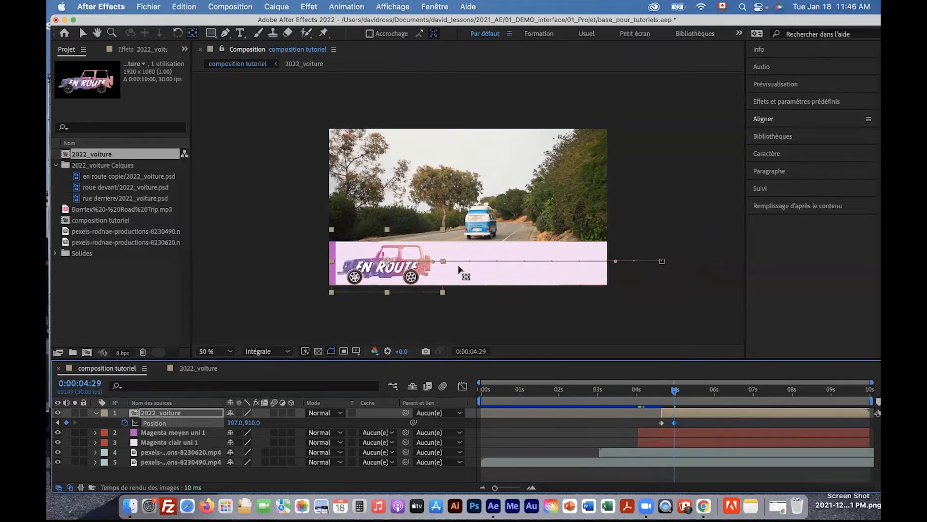
{"action": "left_click_drag", "start_coordinate": [675, 395], "coordinate": [623, 401]}
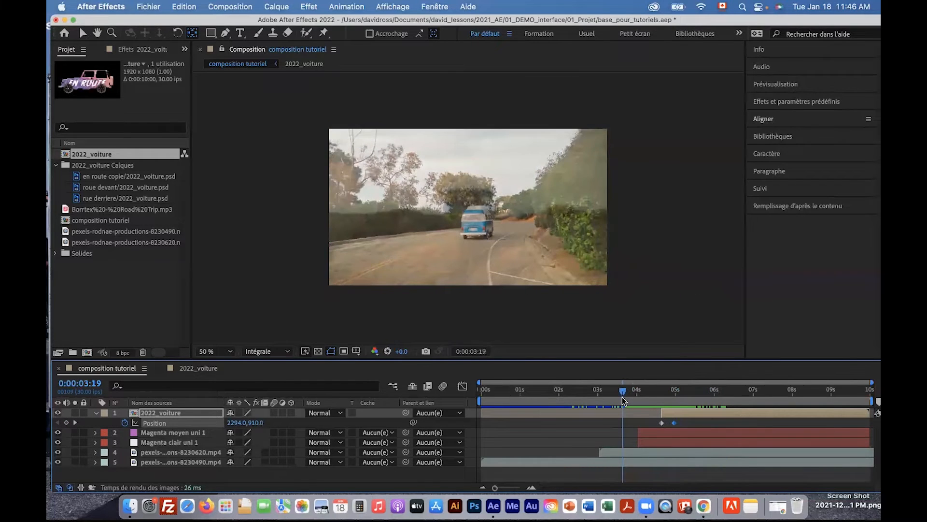
{"action": "key", "text": "space"}
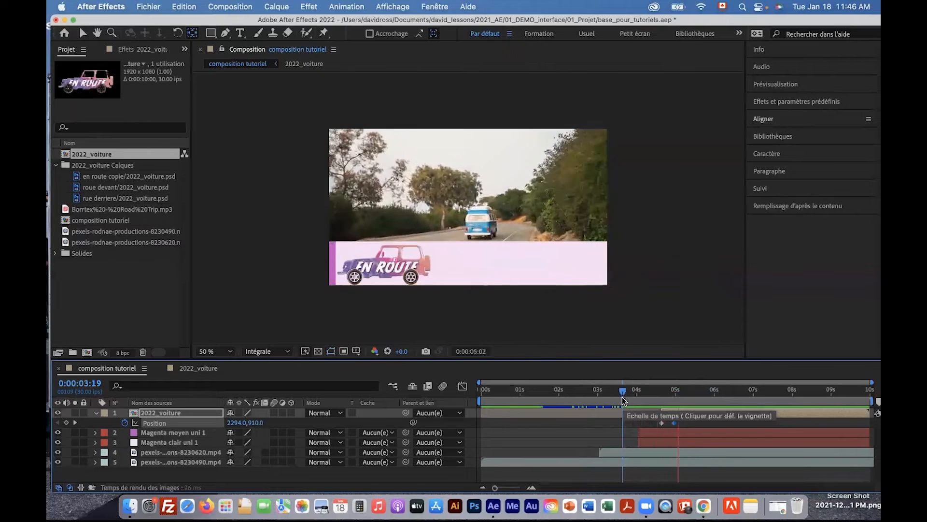
{"action": "key", "text": "space"}
{"action": "left_click_drag", "start_coordinate": [718, 394], "coordinate": [688, 398]}
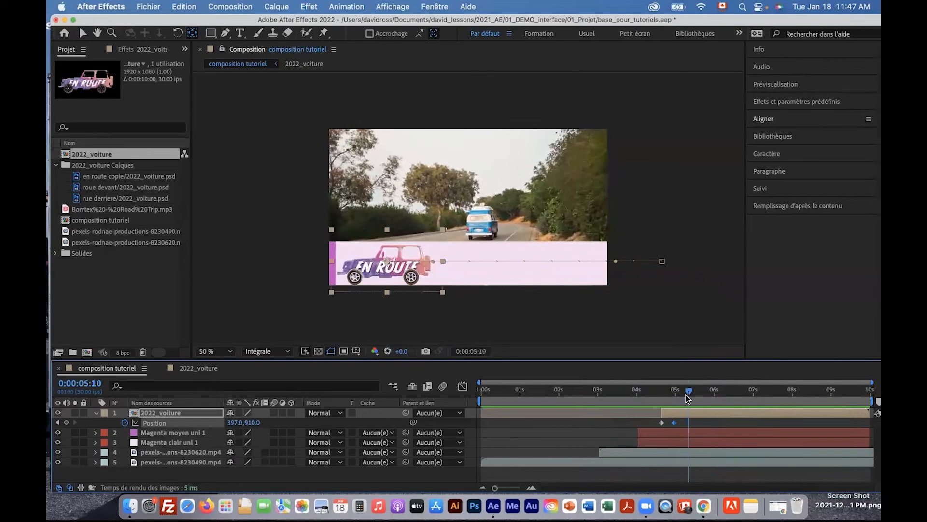
In 2022_voiture, move the last rotation keyframes of both wheels earlier, to about 5.2 seconds
{"action": "left_click", "coordinate": [204, 370]}
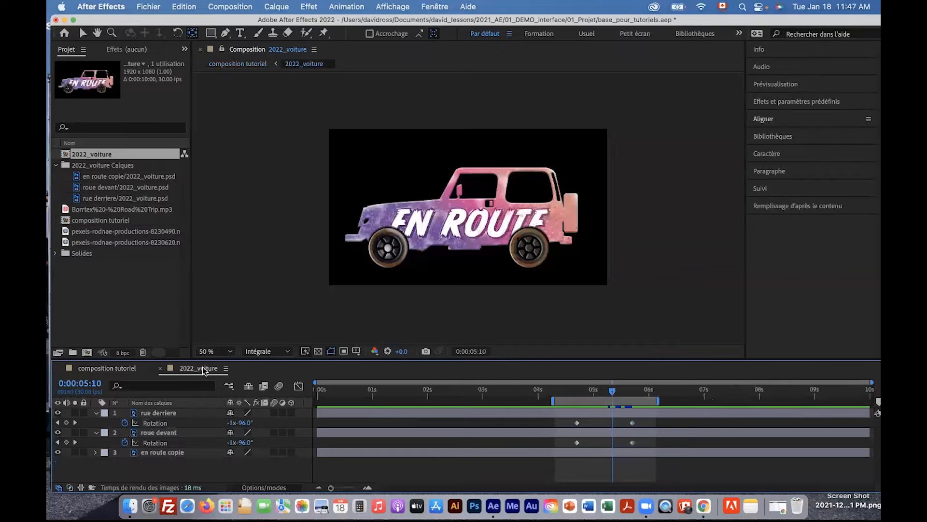
{"action": "left_click_drag", "start_coordinate": [612, 390], "coordinate": [589, 394]}
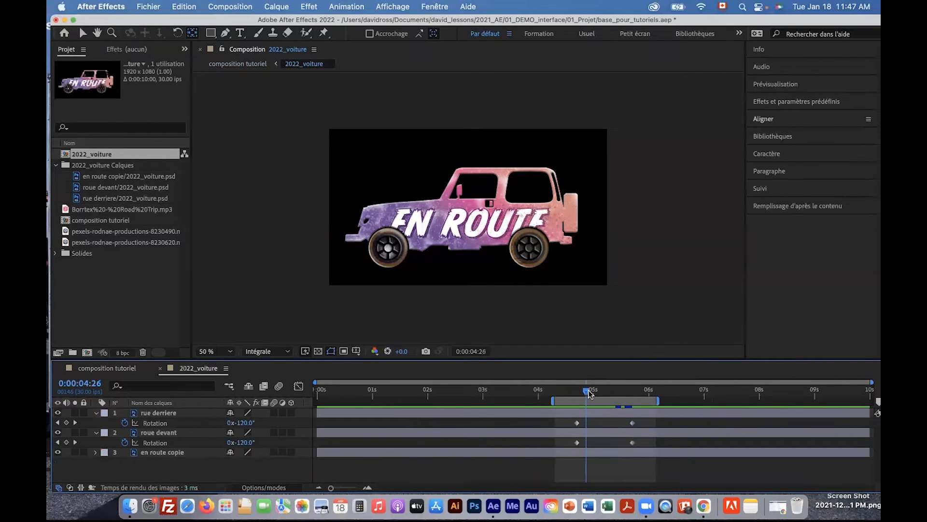
{"action": "left_click", "coordinate": [632, 423]}
{"action": "left_click", "coordinate": [633, 442], "text": "shift"}
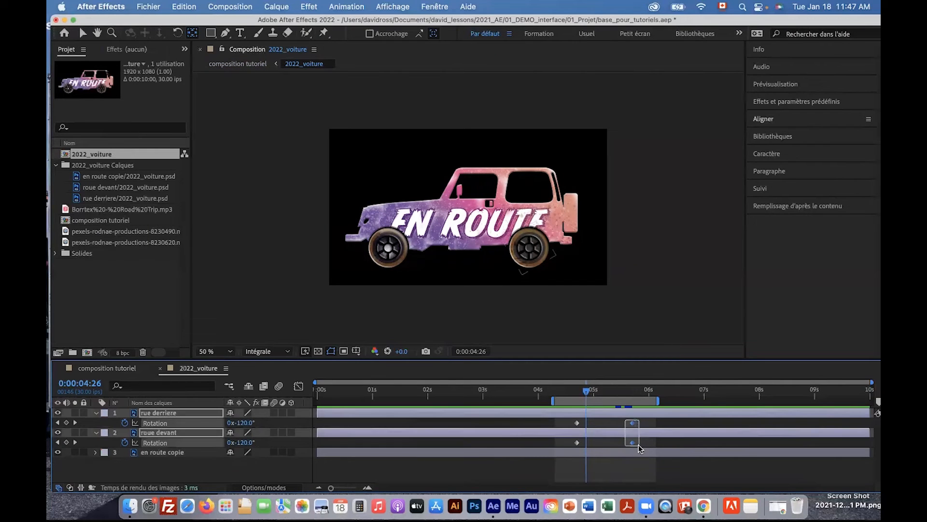
{"action": "left_click_drag", "start_coordinate": [628, 444], "coordinate": [592, 443]}
Compare the jeep's position keyframe timing in composition tutoriel with the wheels' rotation keyframe timing in 2022_voiture
{"action": "left_click", "coordinate": [107, 368]}
{"action": "left_click", "coordinate": [650, 393]}
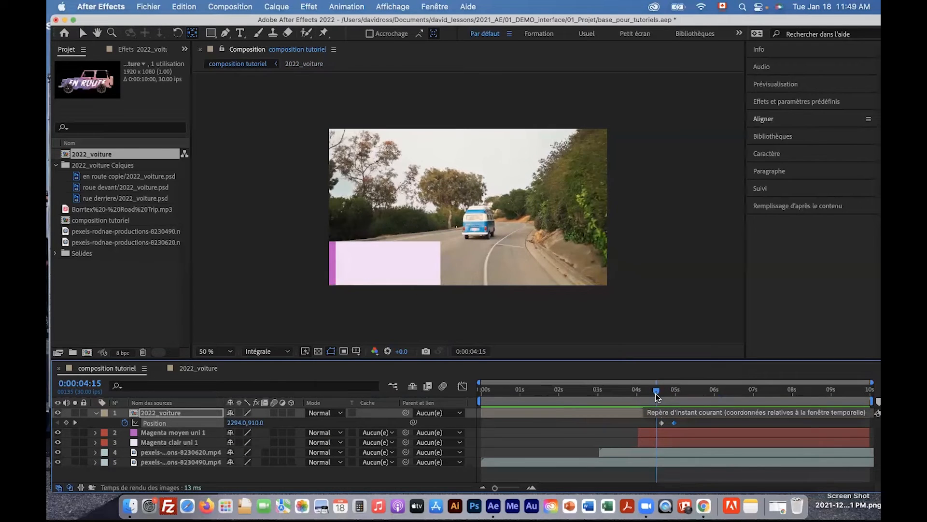
{"action": "left_click", "coordinate": [661, 396]}
{"action": "left_click_drag", "start_coordinate": [661, 395], "coordinate": [673, 395]}
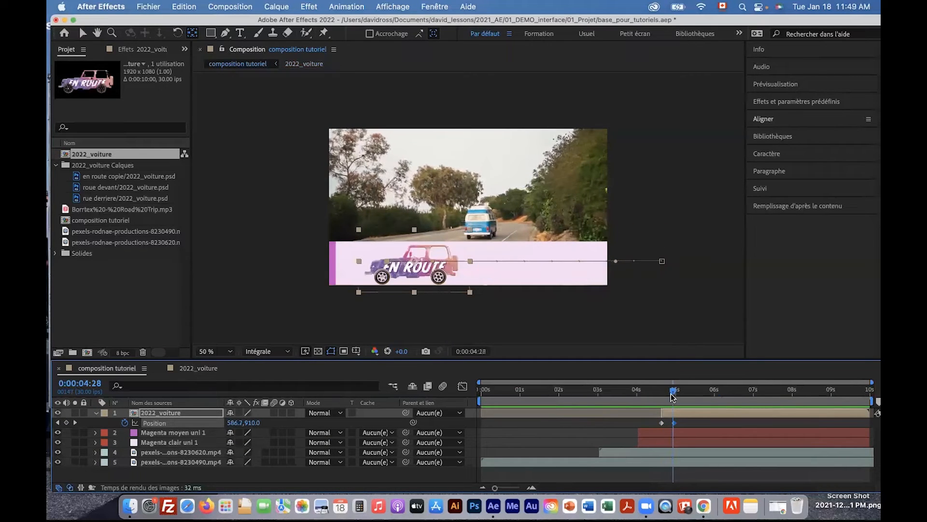
{"action": "left_click", "coordinate": [197, 368]}
{"action": "mouse_move", "coordinate": [592, 391]}
{"action": "left_mouse_down"}
{"action": "mouse_move", "coordinate": [581, 392]}
{"action": "mouse_move", "coordinate": [600, 394]}
{"action": "left_mouse_up"}
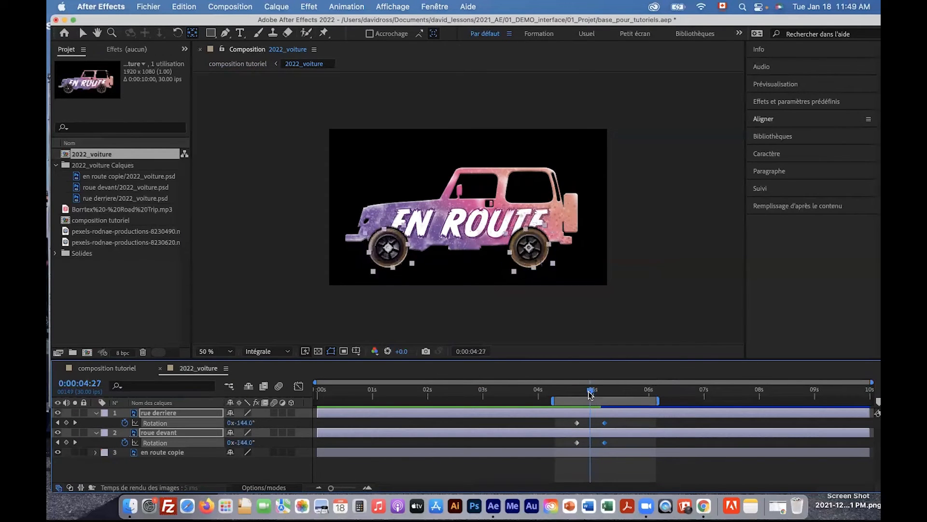
{"action": "left_click", "coordinate": [112, 370]}
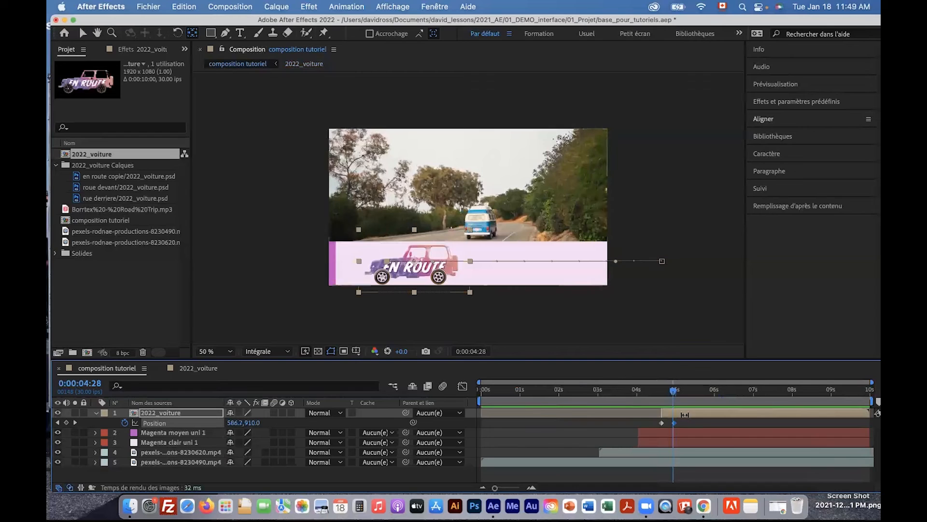
{"action": "mouse_move", "coordinate": [674, 424]}
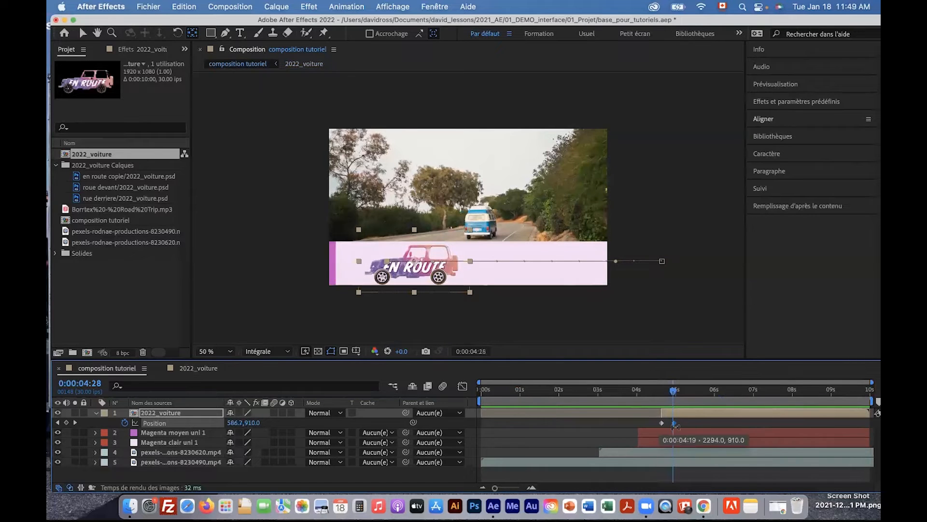
Limit the work area to about 4.3 to 5.3 seconds around the jeep's position keyframes and preview its arrival
{"action": "left_click_drag", "start_coordinate": [675, 396], "coordinate": [658, 396]}
{"action": "key", "text": "space"}
{"action": "key", "text": "space"}
{"action": "left_click_drag", "start_coordinate": [482, 402], "coordinate": [647, 401]}
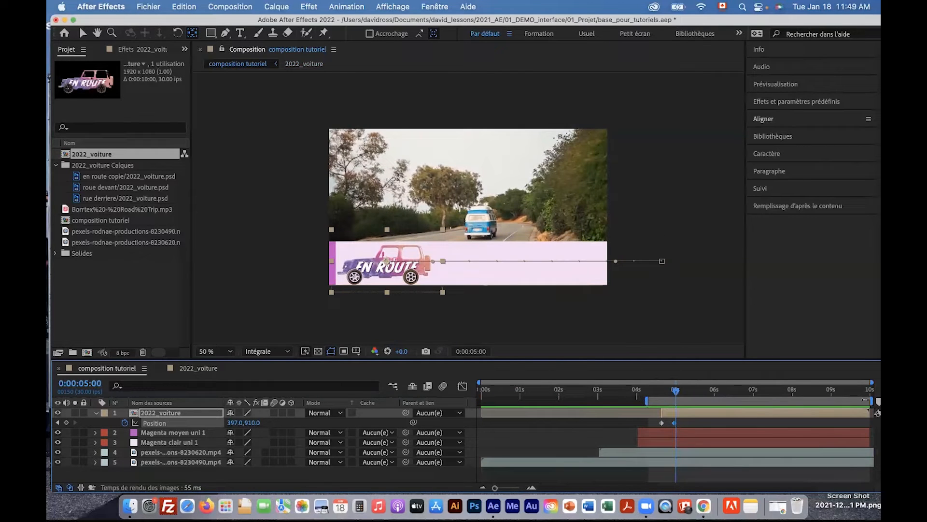
{"action": "left_click_drag", "start_coordinate": [870, 400], "coordinate": [685, 400]}
{"action": "key", "text": "space"}
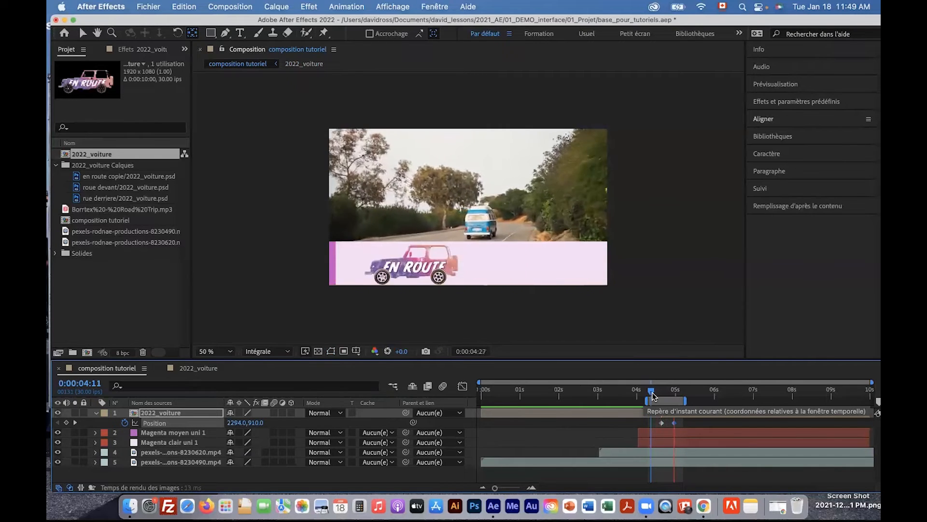
{"action": "key", "text": "space"}
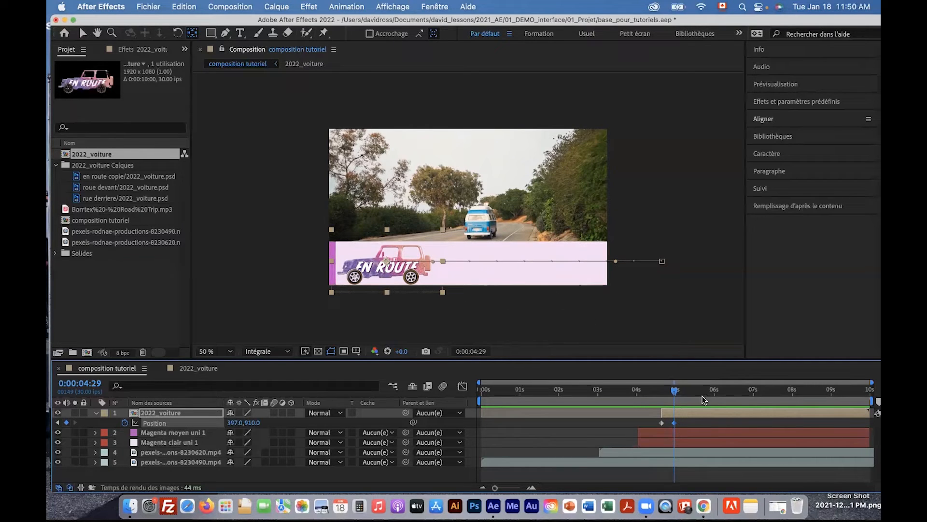
Add a text layer reading "Québec, Canada" on the banner beside the jeep
{"action": "left_click", "coordinate": [240, 33]}
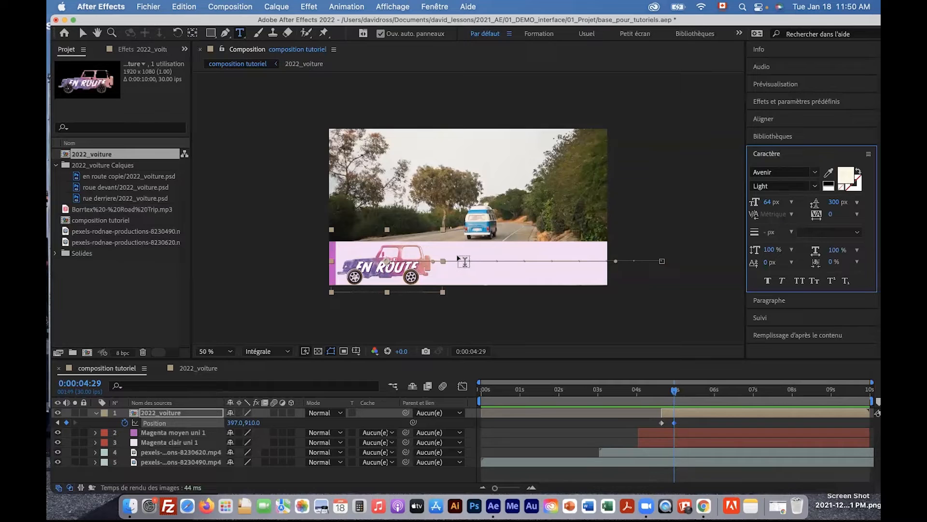
{"action": "left_click", "coordinate": [459, 261]}
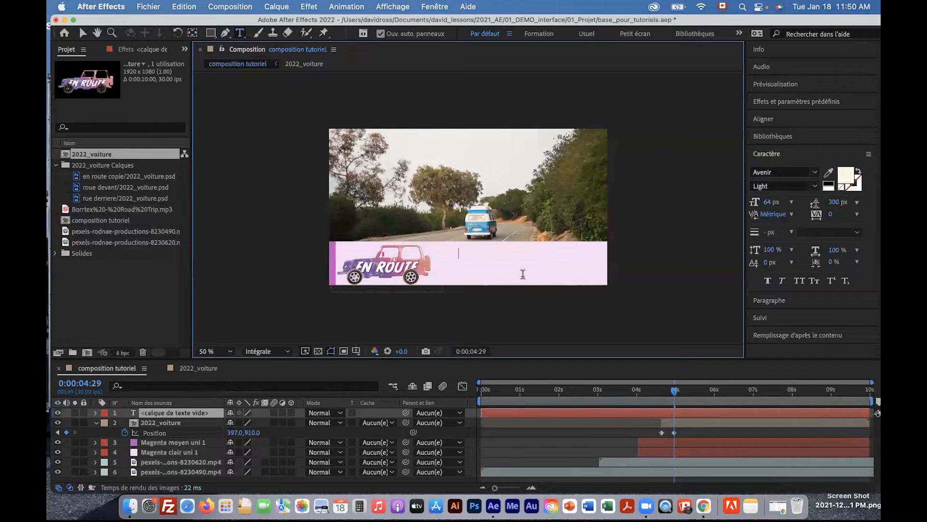
{"action": "type", "text": "qu"}
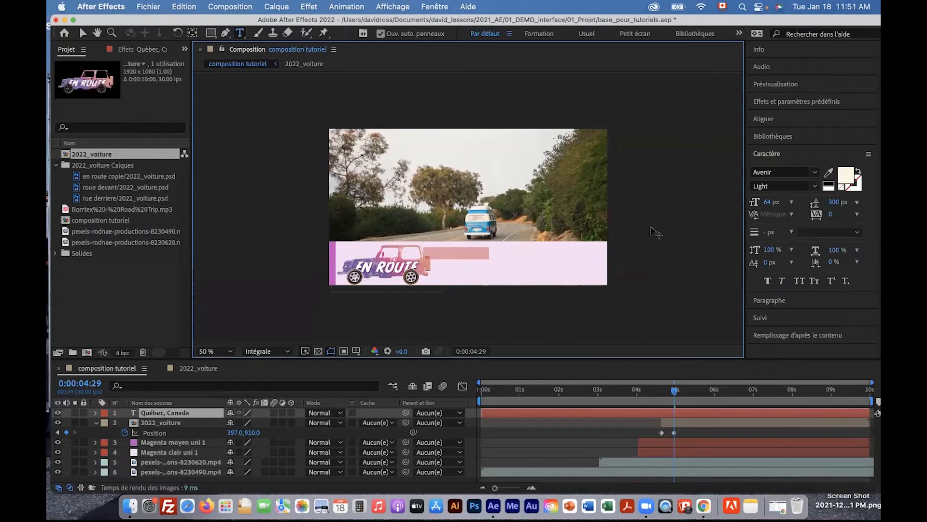
Change the fill colour of the Québec, Canada text to dark purple 240B41
{"action": "left_click", "coordinate": [847, 175]}
{"action": "left_click", "coordinate": [703, 258]}
{"action": "left_click", "coordinate": [806, 206]}
{"action": "left_click", "coordinate": [391, 279]}
{"action": "left_click", "coordinate": [695, 258]}
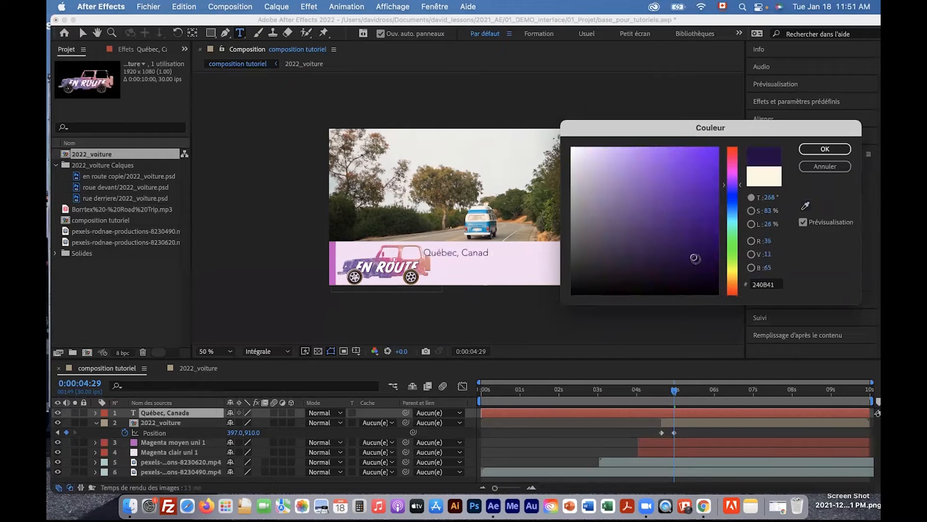
{"action": "left_click", "coordinate": [825, 149]}
Enlarge the Québec, Canada text and add an "a" at its end in the new style
{"action": "left_click_drag", "start_coordinate": [767, 203], "coordinate": [797, 202]}
{"action": "left_click", "coordinate": [521, 250]}
{"action": "type", "text": "a"}
Move the enlarged text into the empty area of the banner to the right of the jeep
{"action": "left_click", "coordinate": [83, 33]}
{"action": "left_click_drag", "start_coordinate": [476, 250], "coordinate": [536, 265]}
{"action": "left_click_drag", "start_coordinate": [674, 390], "coordinate": [675, 390]}
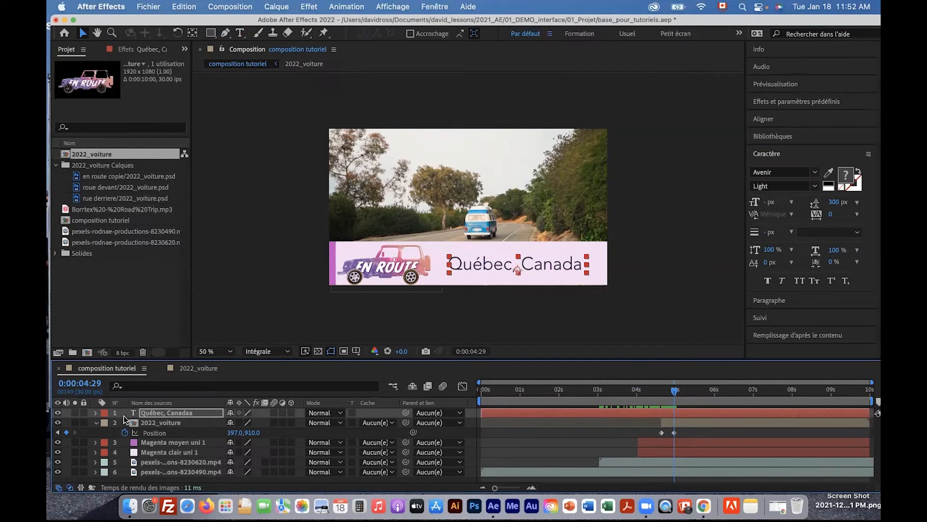
Trim the start of the Québec, Canada text layer to 0:00:04:29, when the jeep finishes driving in
{"action": "left_click", "coordinate": [443, 272]}
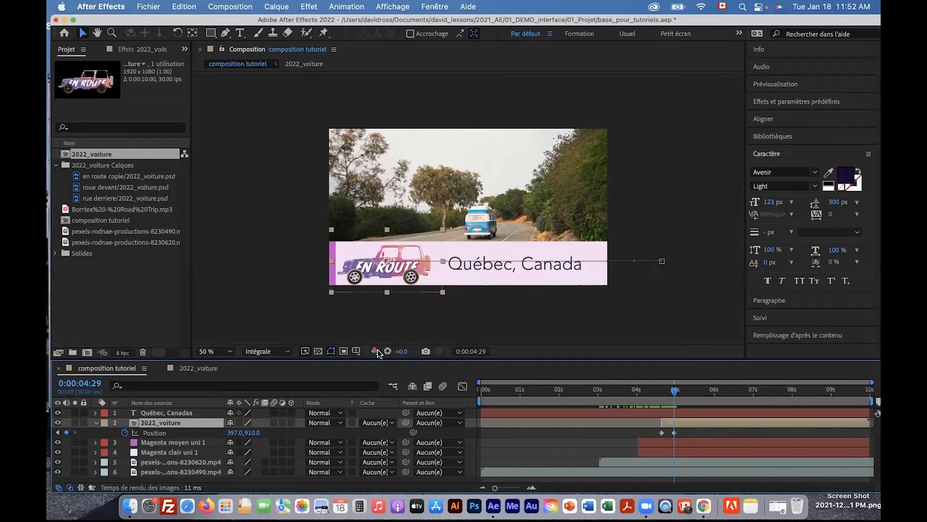
{"action": "left_click", "coordinate": [217, 412]}
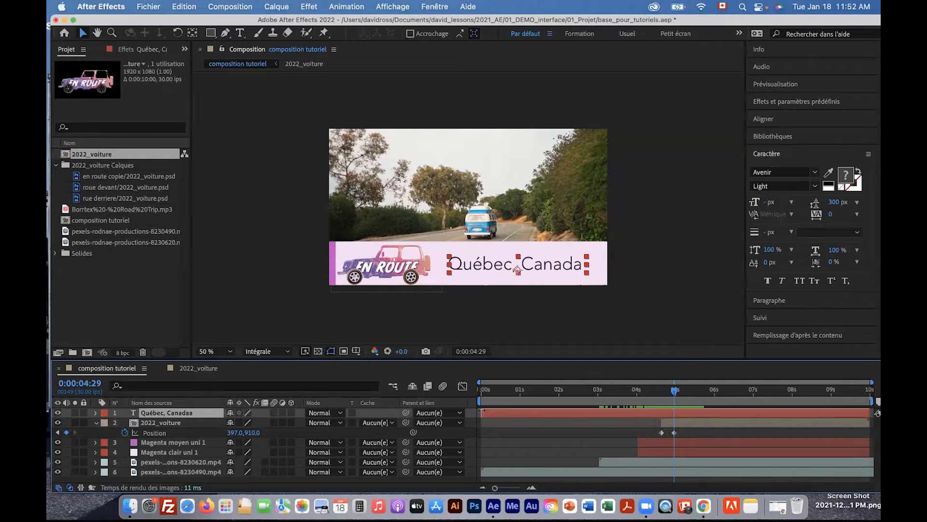
{"action": "left_click_drag", "start_coordinate": [481, 412], "coordinate": [675, 411]}
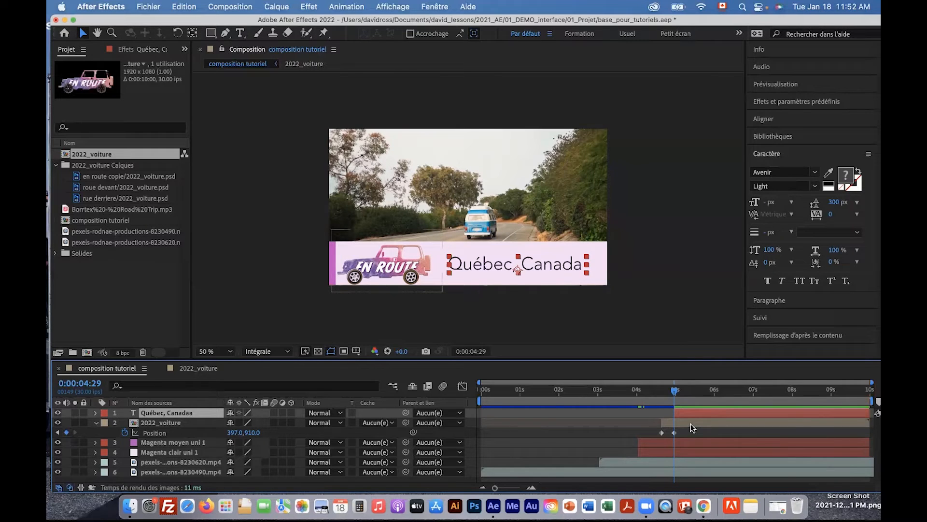
Add a Position keyframe to the text layer at 0:00:04:29 and lower the text below the frame to 1300, 1185
{"action": "key", "text": "p"}
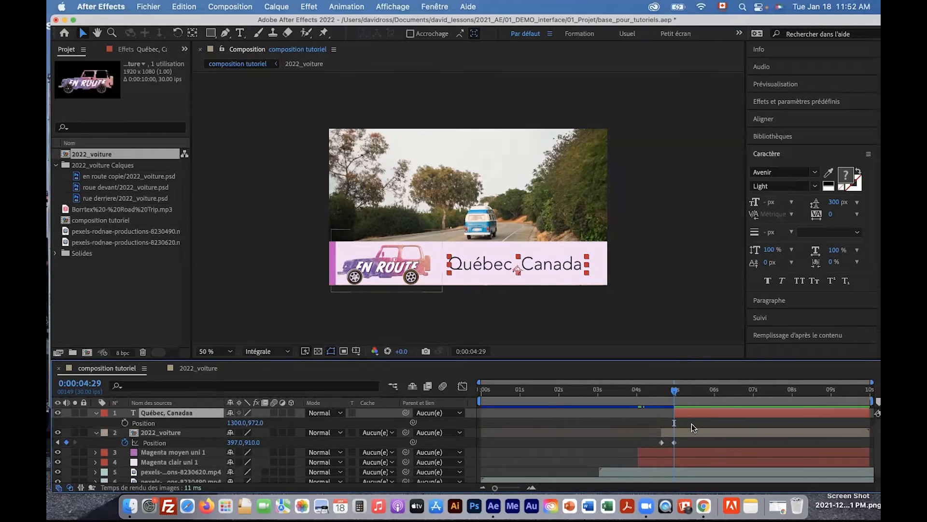
{"action": "left_click", "coordinate": [125, 423]}
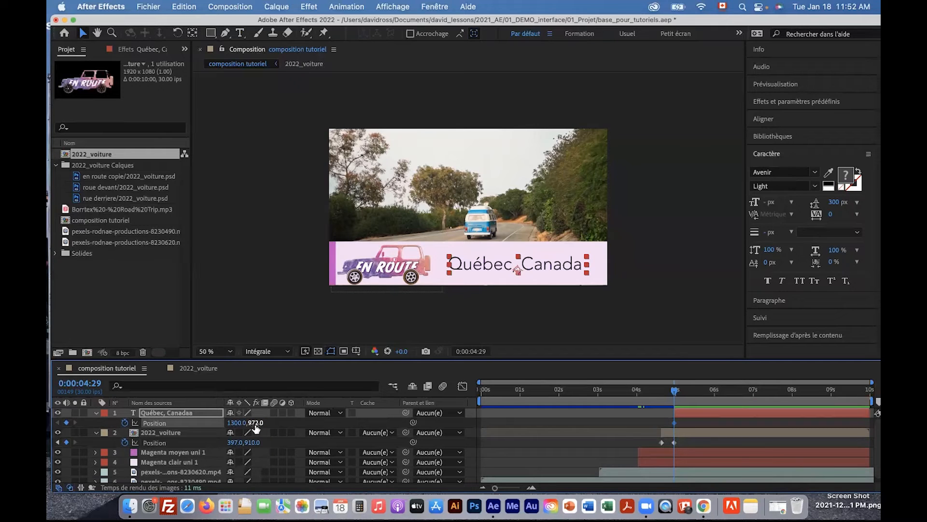
{"action": "left_click_drag", "start_coordinate": [256, 423], "coordinate": [381, 423]}
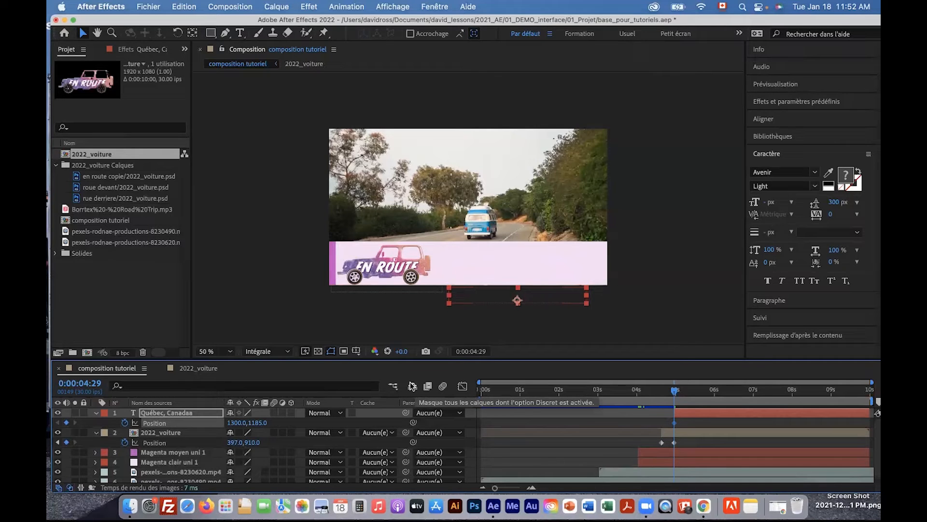
Advance to 0:00:05:09 and raise the Québec, Canada text back onto the banner to set its ending Position keyframe
{"action": "key", "text": "space"}
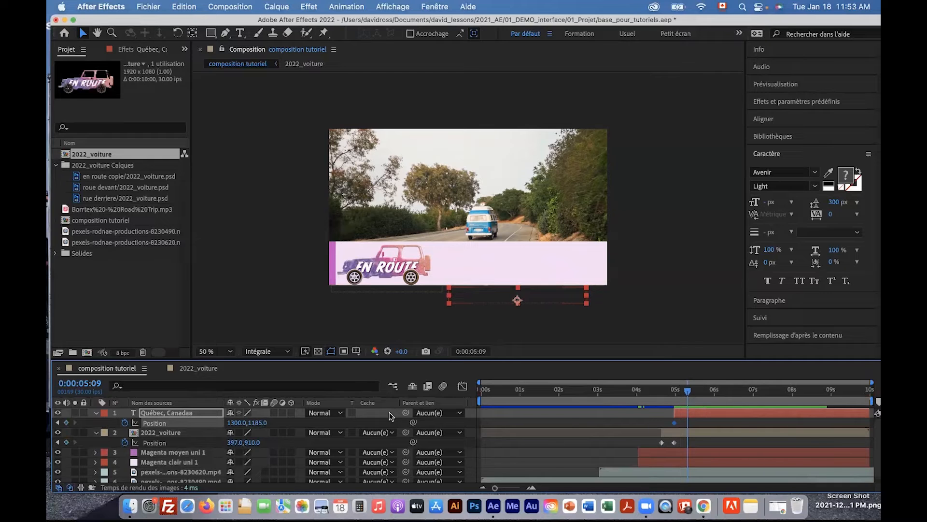
{"action": "left_click_drag", "start_coordinate": [246, 422], "coordinate": [125, 427]}
{"action": "mouse_move", "coordinate": [688, 390]}
{"action": "left_mouse_down"}
{"action": "mouse_move", "coordinate": [647, 400]}
{"action": "mouse_move", "coordinate": [698, 402]}
{"action": "left_mouse_up"}
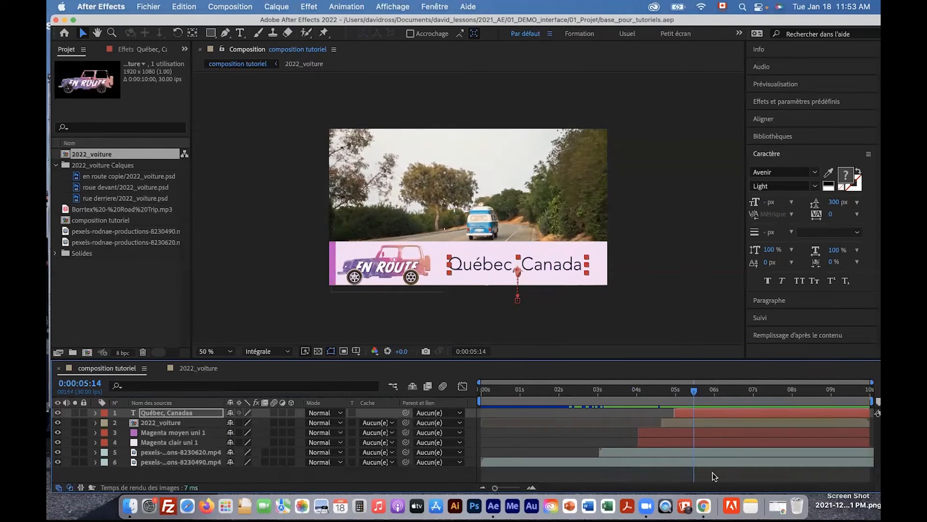
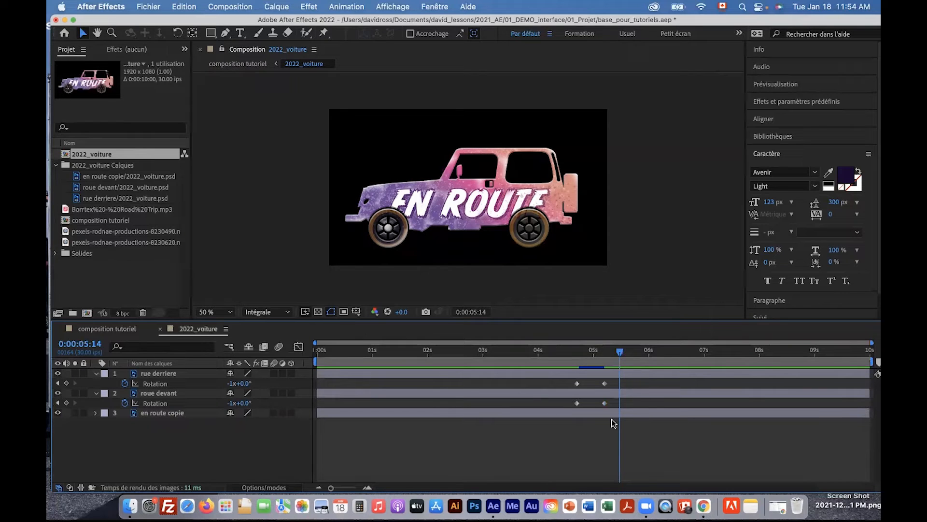
Apply Ease In (Lissage à l'approche) to the last Rotation keyframes of both wheels in the 2022_voiture composition
{"action": "left_click_drag", "start_coordinate": [612, 420], "coordinate": [596, 429]}
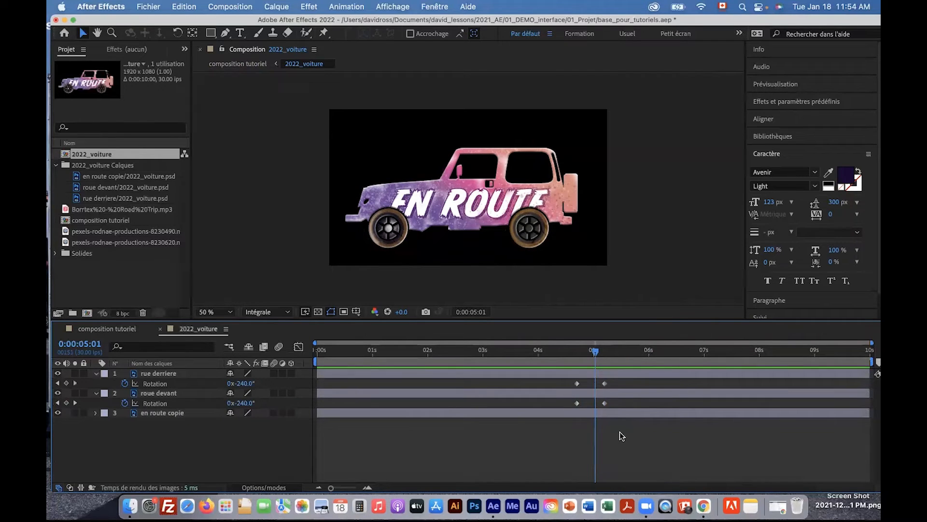
{"action": "left_click_drag", "start_coordinate": [611, 413], "coordinate": [600, 383]}
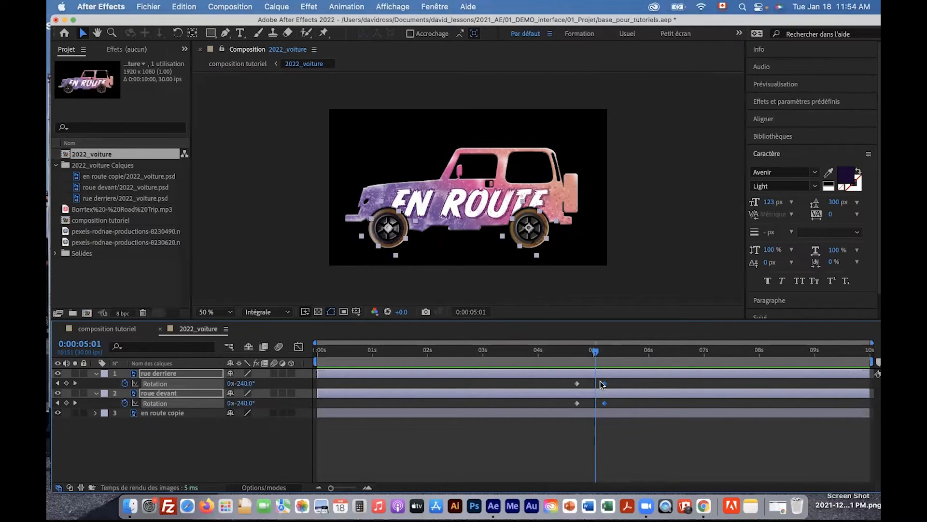
{"action": "left_click", "coordinate": [347, 7]}
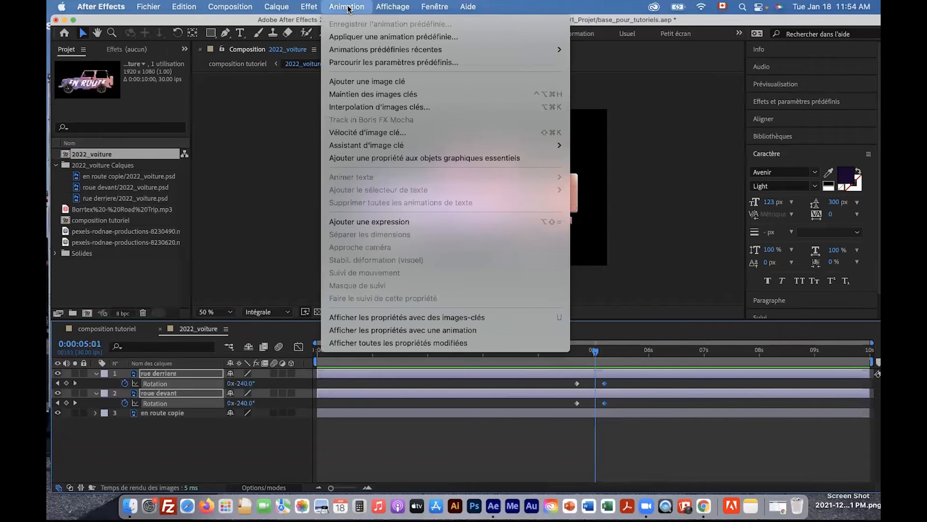
{"action": "mouse_move", "coordinate": [385, 141]}
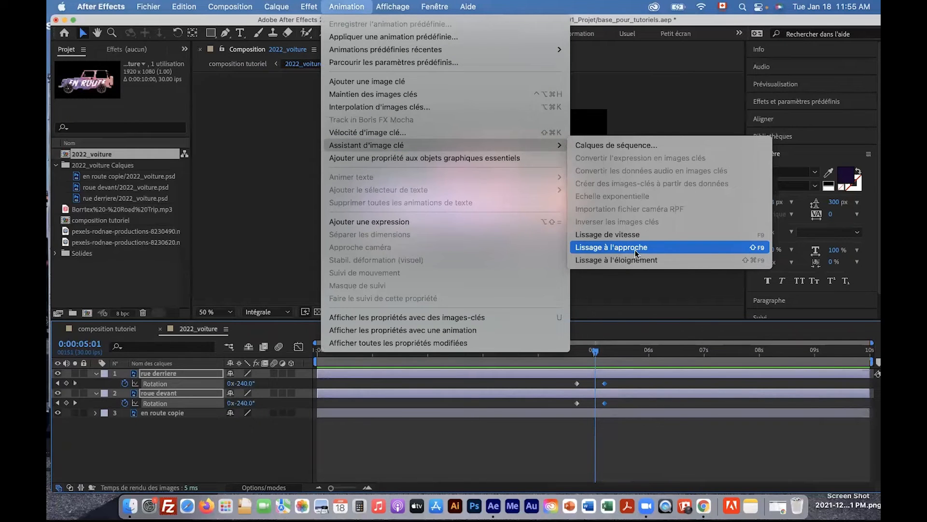
{"action": "left_click", "coordinate": [624, 249]}
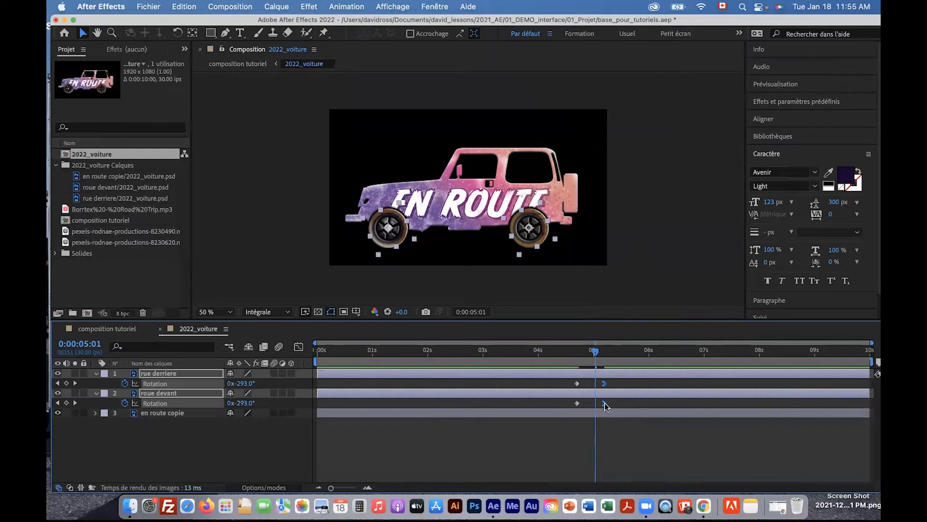
Play back the eased wheel rotation from just before its first keyframes at 0:00:04:21
{"action": "left_click_drag", "start_coordinate": [596, 356], "coordinate": [571, 358]}
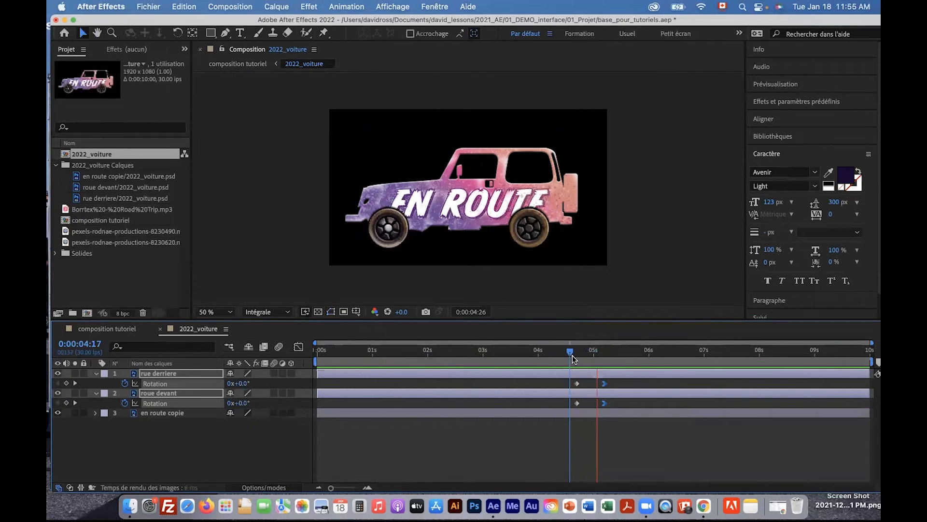
{"action": "key", "text": "k"}
{"action": "key", "text": "space"}
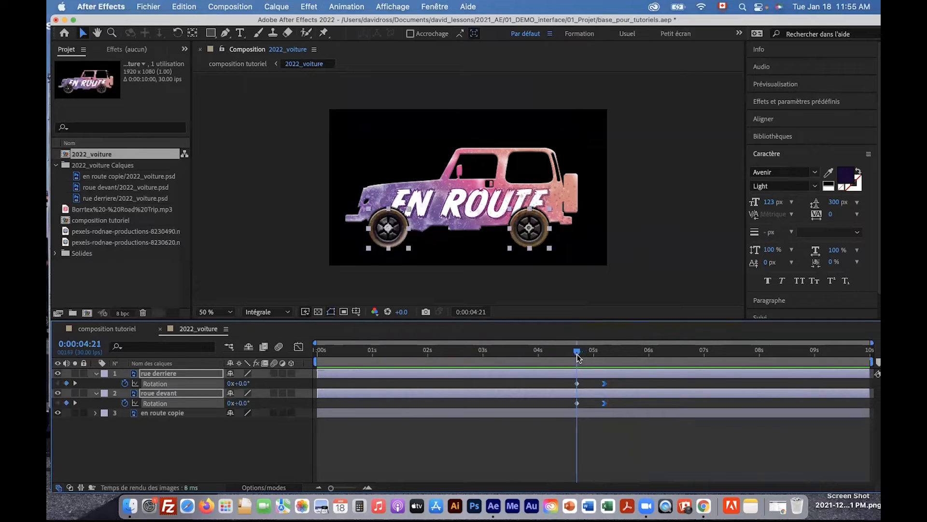
{"action": "left_click", "coordinate": [578, 358]}
{"action": "key", "text": "space"}
{"action": "left_click_drag", "start_coordinate": [596, 357], "coordinate": [594, 358]}
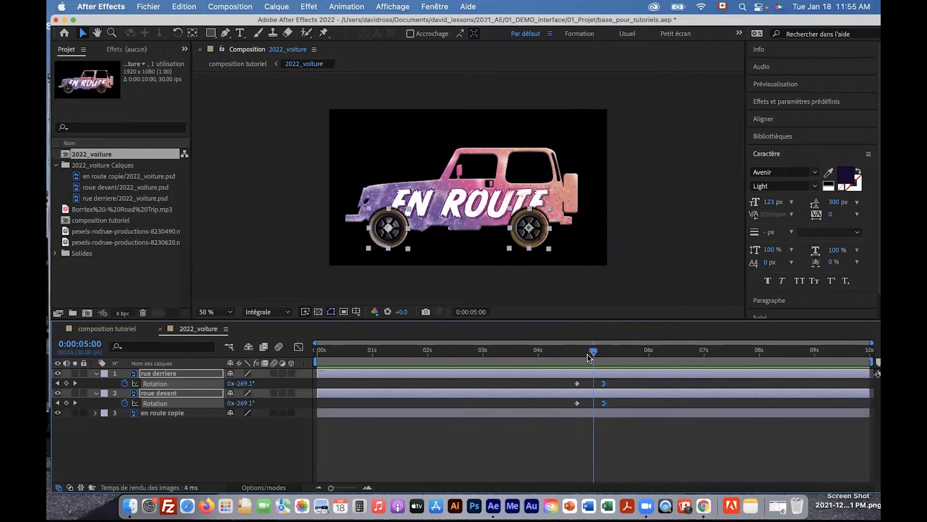
Examine the wheels' rotation speed curve in the Graph Editor and scrub through the end of the rotation
{"action": "left_click", "coordinate": [299, 348]}
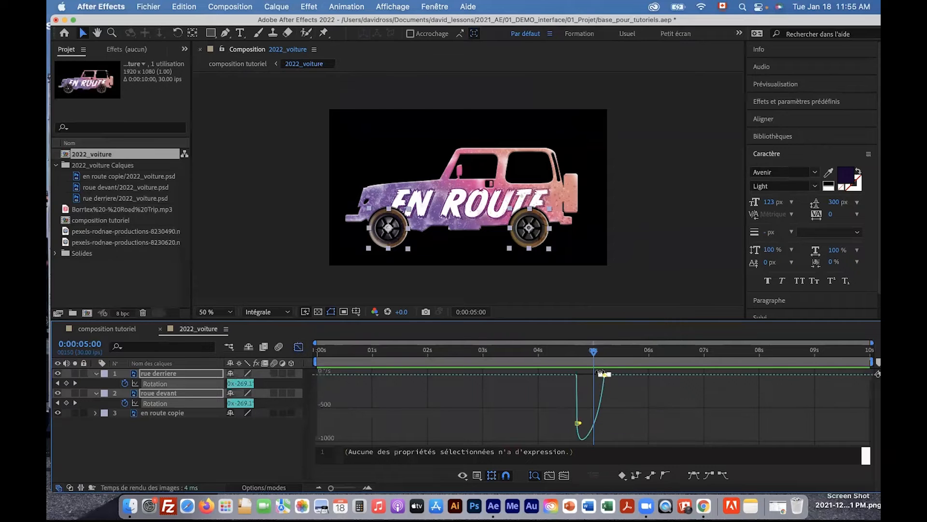
{"action": "mouse_move", "coordinate": [583, 438]}
{"action": "left_click", "coordinate": [299, 348]}
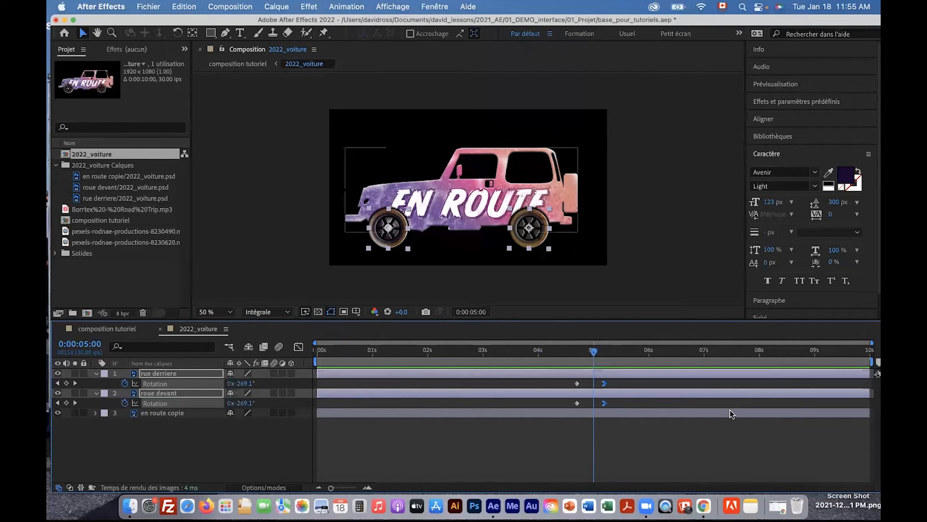
{"action": "left_click", "coordinate": [598, 352]}
{"action": "mouse_move", "coordinate": [605, 354]}
{"action": "left_mouse_down"}
{"action": "mouse_move", "coordinate": [590, 354]}
{"action": "mouse_move", "coordinate": [602, 354]}
{"action": "left_mouse_up"}
In composition tutoriel, reveal the keyframes of all layers and trim the start of Magenta clair uni 1 to its first Scale keyframe
{"action": "left_click", "coordinate": [114, 331]}
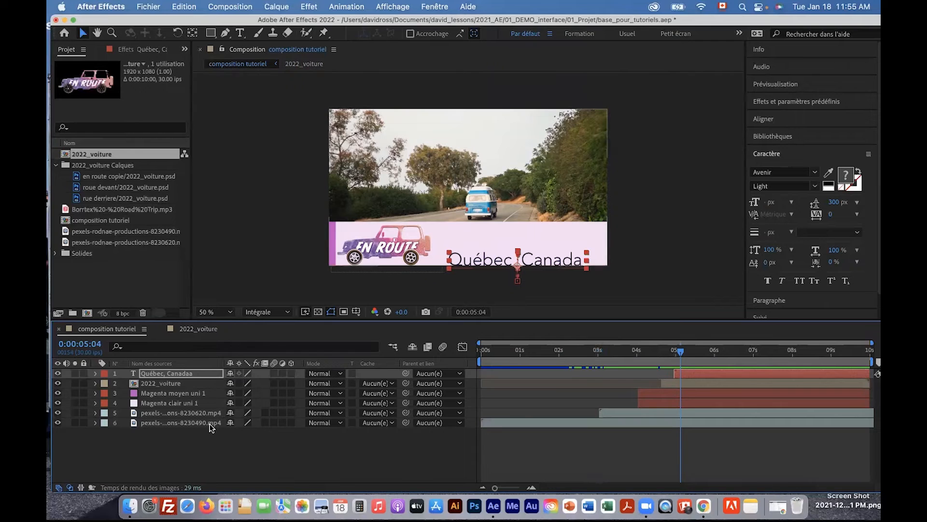
{"action": "left_click", "coordinate": [189, 373]}
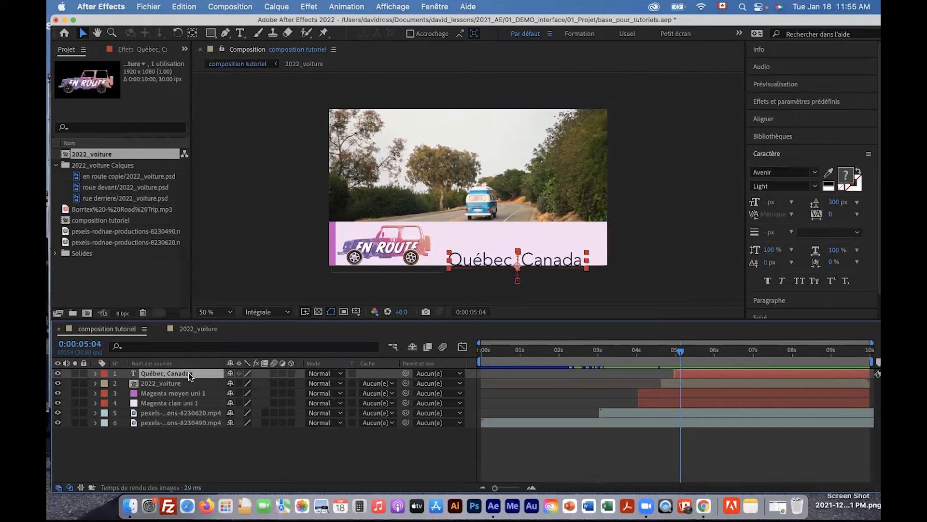
{"action": "left_click", "coordinate": [200, 423], "text": "shift"}
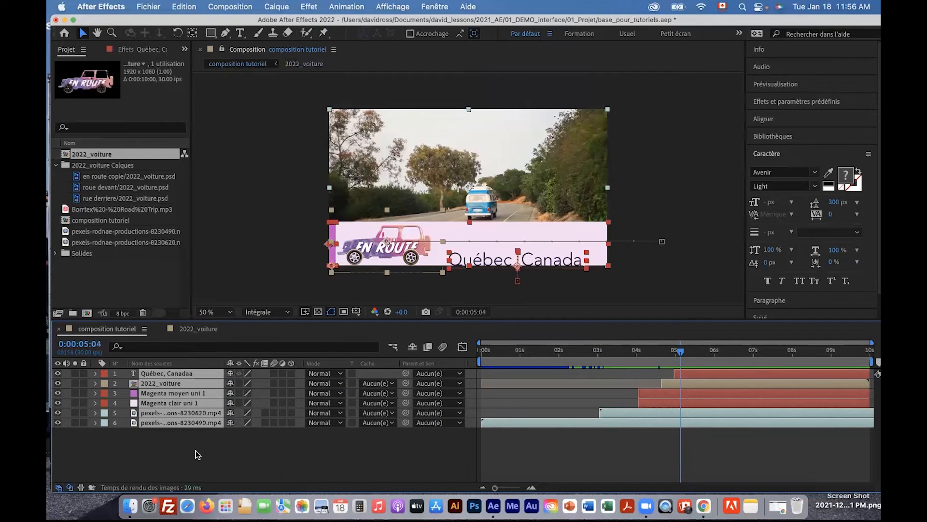
{"action": "key", "text": "u"}
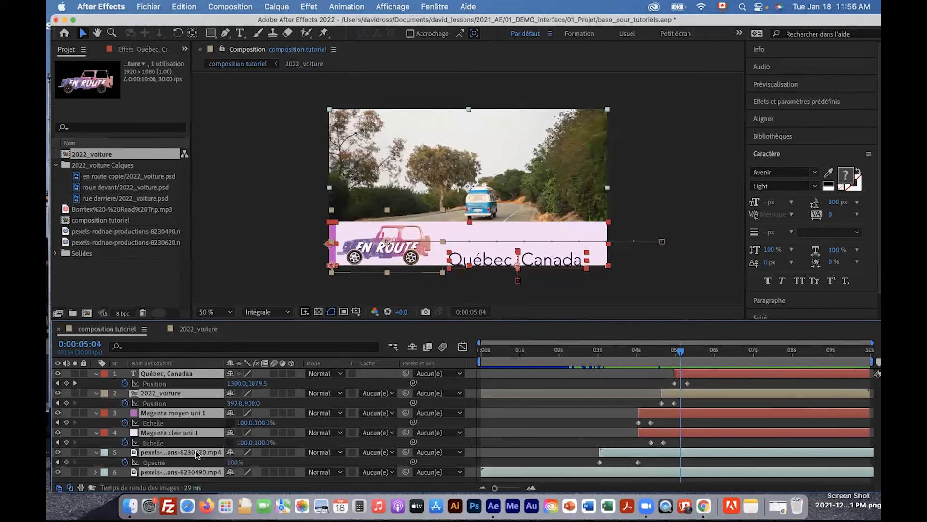
{"action": "left_click_drag", "start_coordinate": [640, 430], "coordinate": [650, 430]}
Apply Ease In (Lissage à l'approche) to the last keyframes of the text, 2022_voiture, Magenta moyen uni 1 and Magenta clair uni 1 layers
{"action": "left_click", "coordinate": [688, 383]}
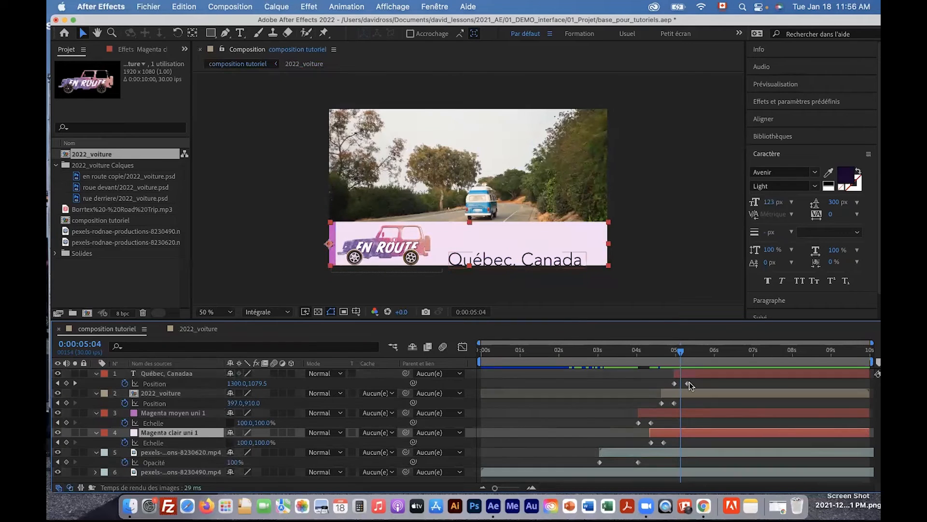
{"action": "left_click", "coordinate": [674, 403], "text": "shift"}
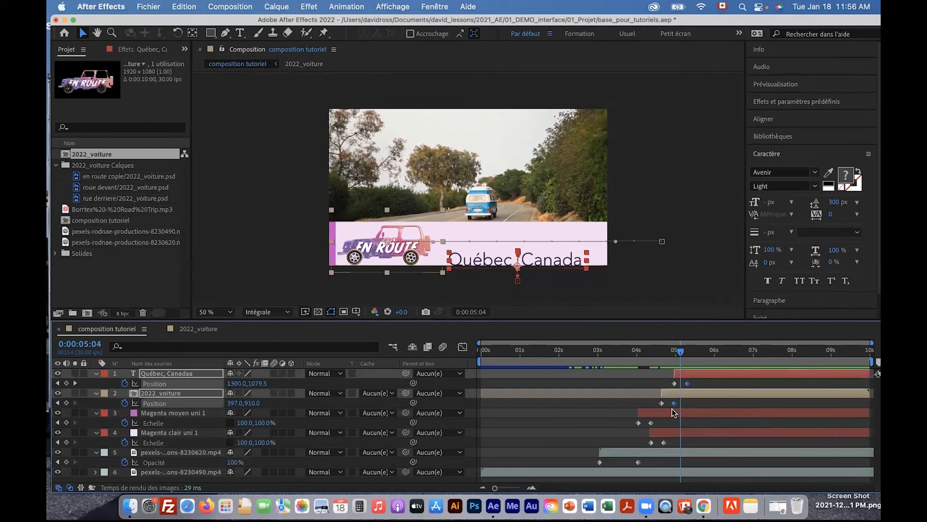
{"action": "left_click", "coordinate": [651, 423], "text": "shift"}
{"action": "left_click", "coordinate": [663, 442], "text": "shift"}
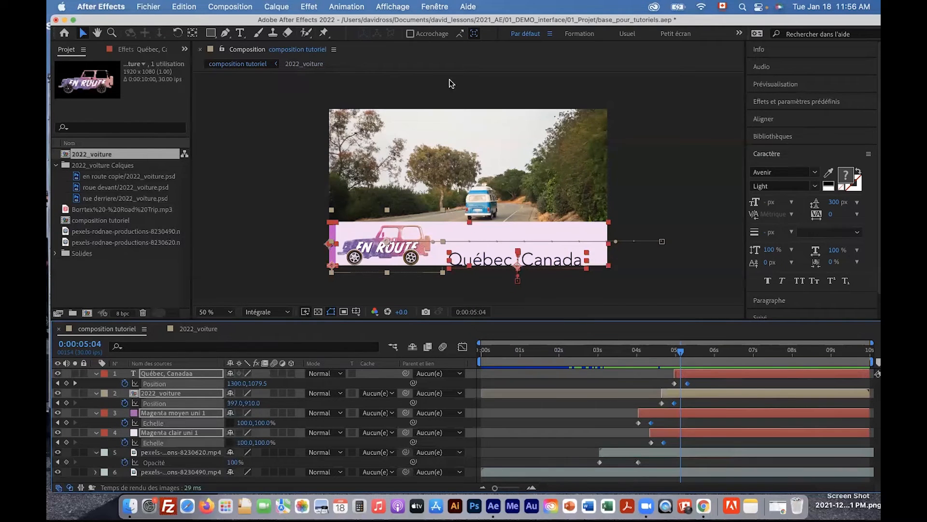
{"action": "left_click", "coordinate": [347, 7]}
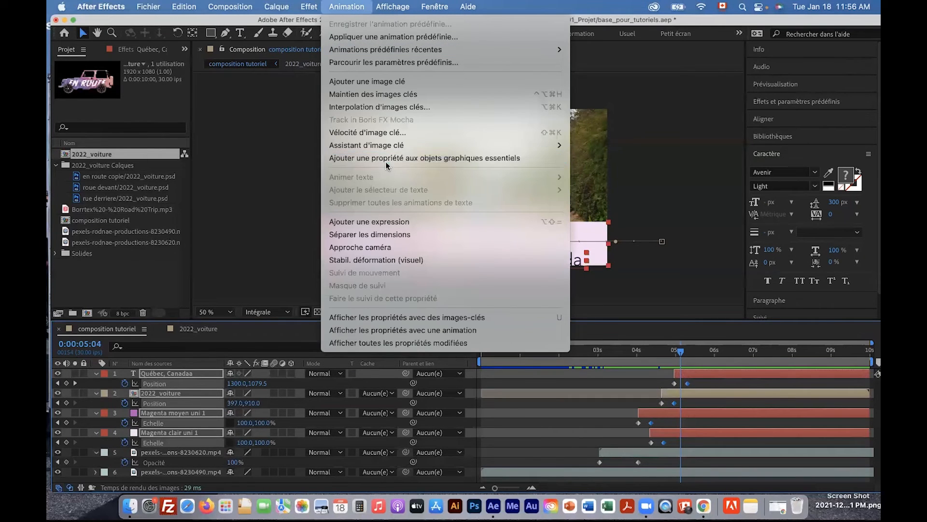
{"action": "right_click", "coordinate": [664, 443]}
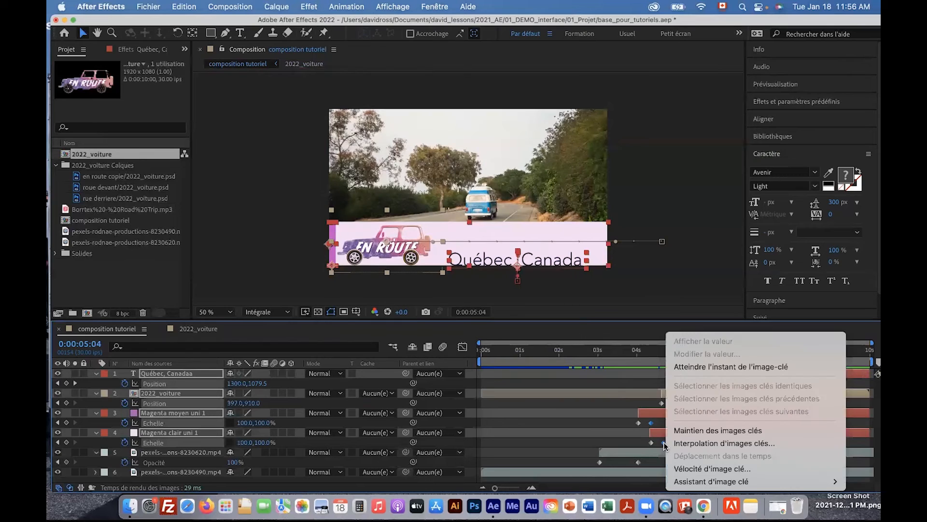
{"action": "mouse_move", "coordinate": [714, 485]}
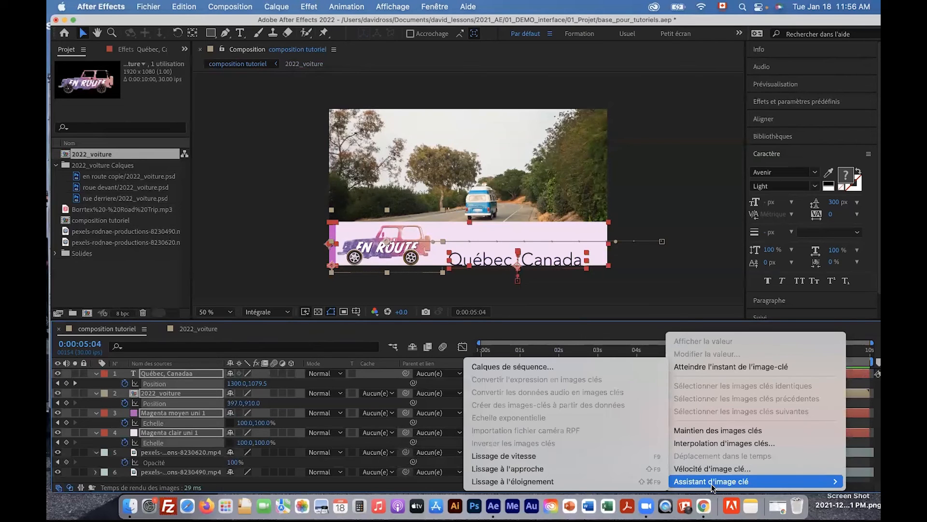
{"action": "left_click", "coordinate": [575, 473]}
Play back and scrub the banner, jeep and title animation from about 0:00:03:20 to check the easing
{"action": "left_click_drag", "start_coordinate": [681, 351], "coordinate": [628, 362]}
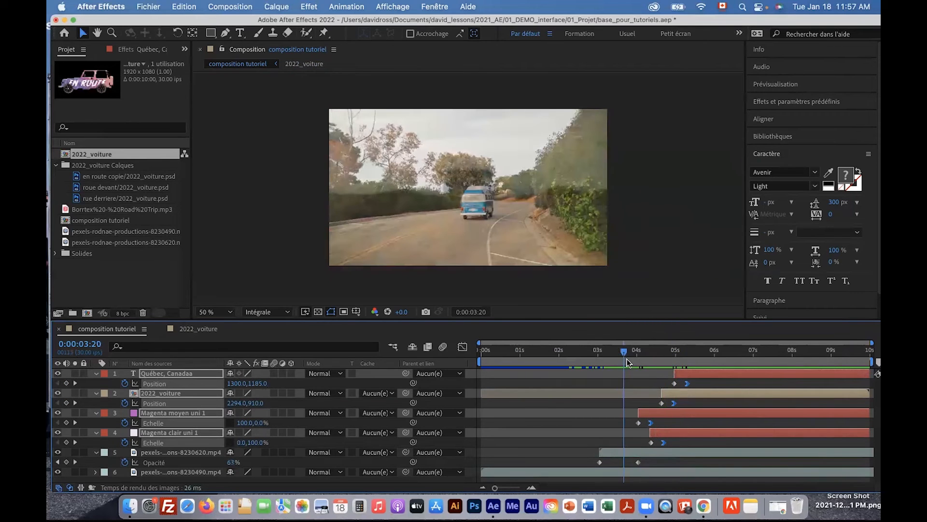
{"action": "key", "text": "space"}
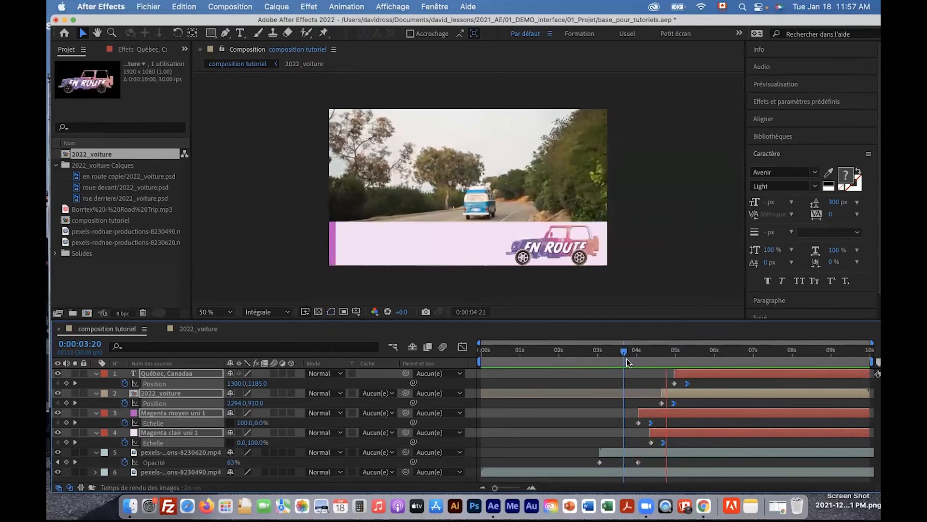
{"action": "key", "text": "space"}
{"action": "left_click_drag", "start_coordinate": [680, 353], "coordinate": [631, 355]}
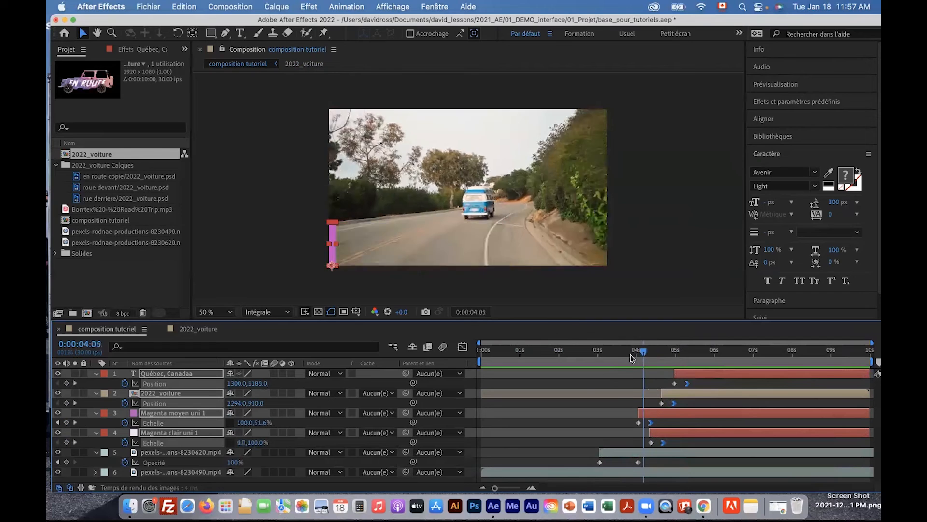
{"action": "left_click", "coordinate": [628, 355]}
{"action": "key", "text": "space"}
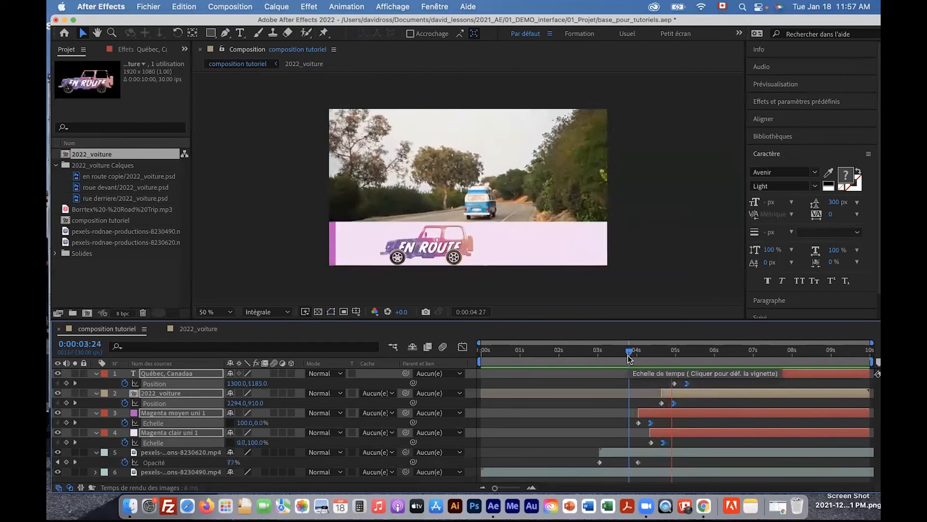
{"action": "key", "text": "space"}
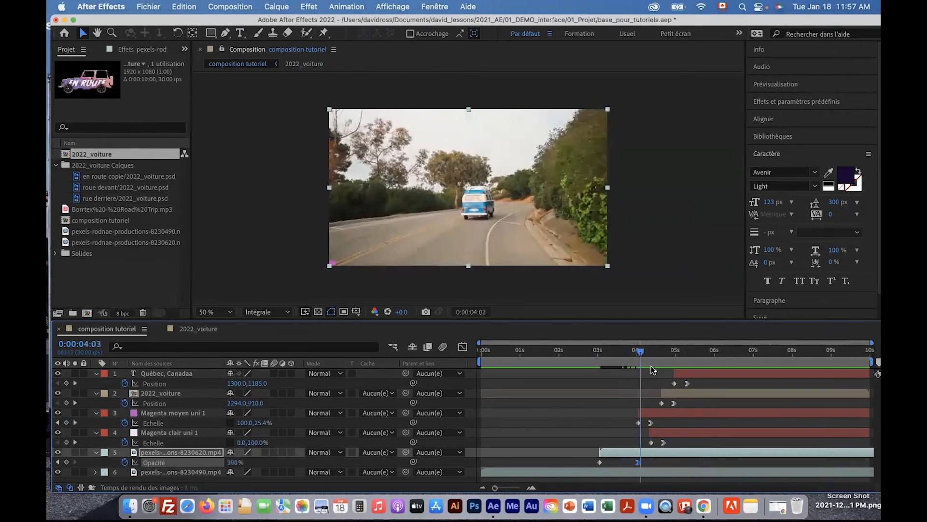
{"action": "left_click_drag", "start_coordinate": [651, 366], "coordinate": [656, 366]}
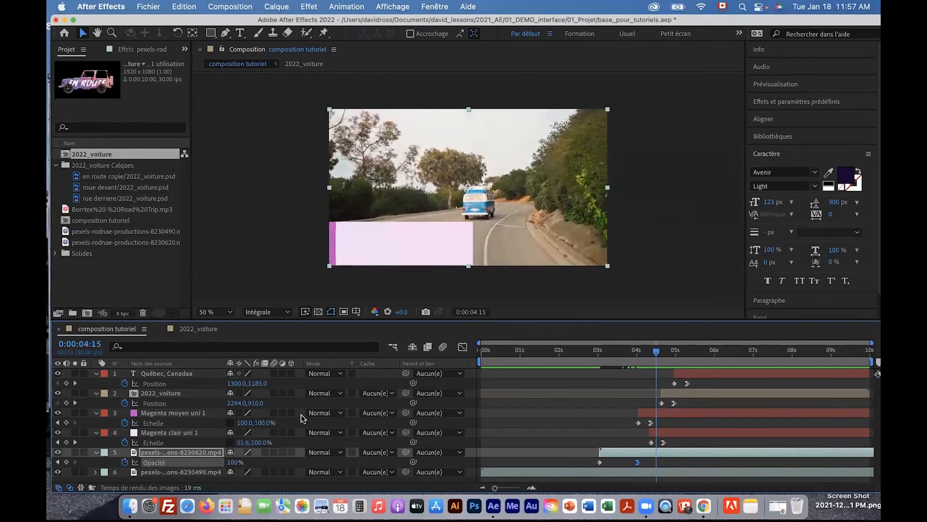
Collapse the expanded properties of all six layers in composition tutoriel
{"action": "left_click", "coordinate": [96, 374]}
{"action": "left_click", "coordinate": [97, 383]}
{"action": "left_click", "coordinate": [96, 393]}
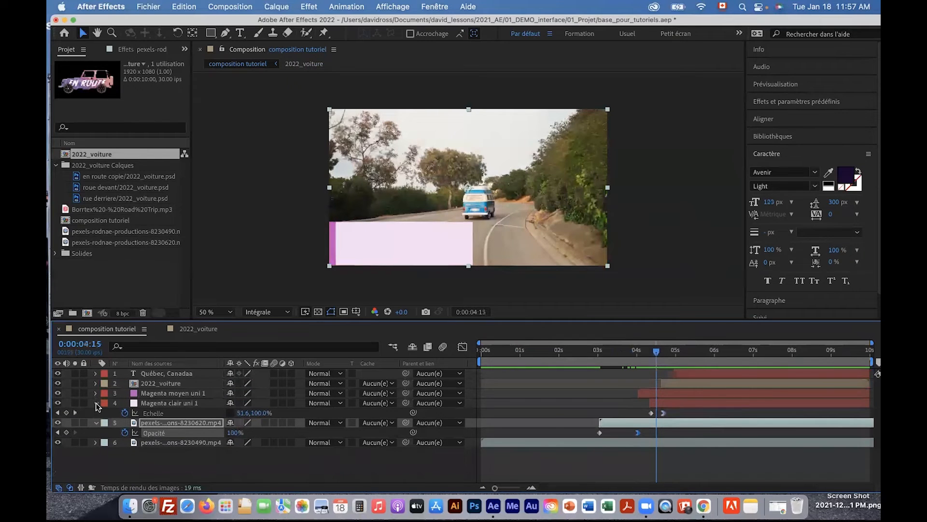
{"action": "left_click", "coordinate": [96, 403]}
{"action": "left_click", "coordinate": [96, 413]}
{"action": "left_click", "coordinate": [96, 422]}
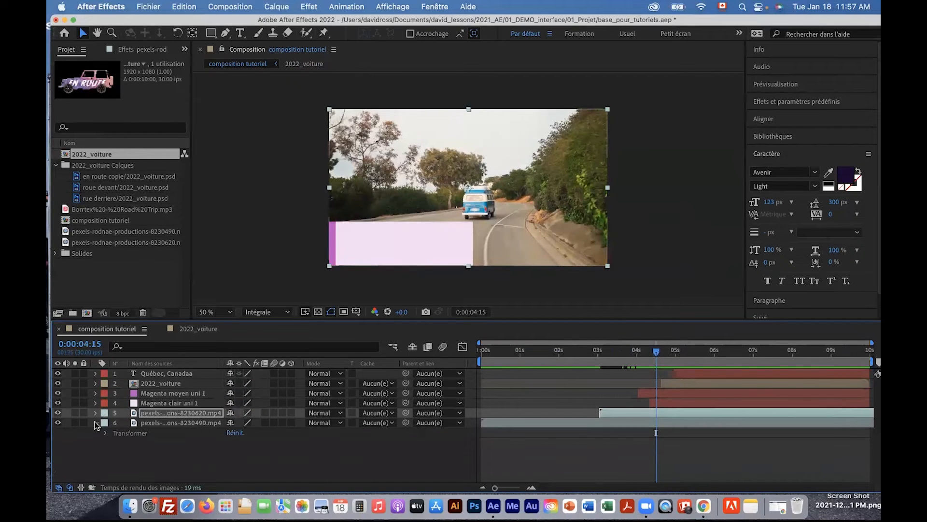
{"action": "left_click", "coordinate": [96, 423]}
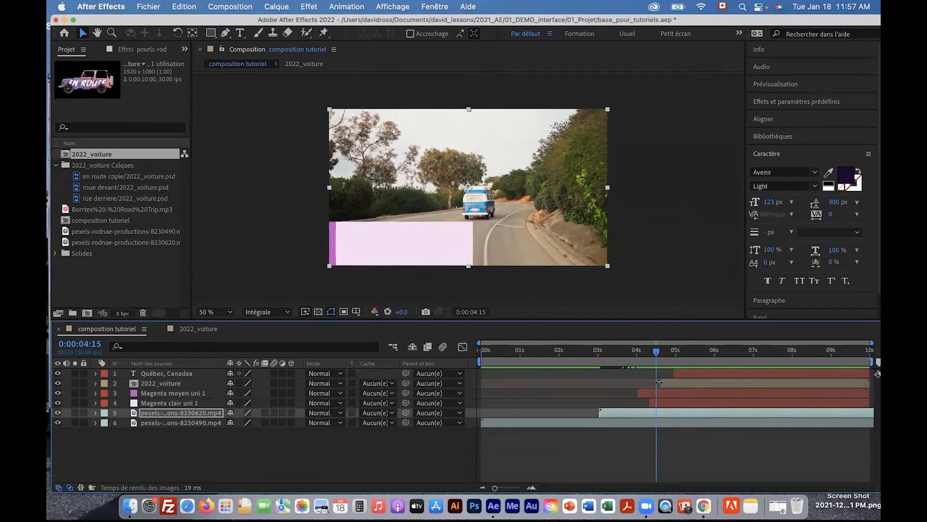
{"action": "mouse_move", "coordinate": [657, 351]}
{"action": "left_mouse_down"}
{"action": "mouse_move", "coordinate": [633, 353]}
{"action": "mouse_move", "coordinate": [656, 356]}
{"action": "left_mouse_up"}
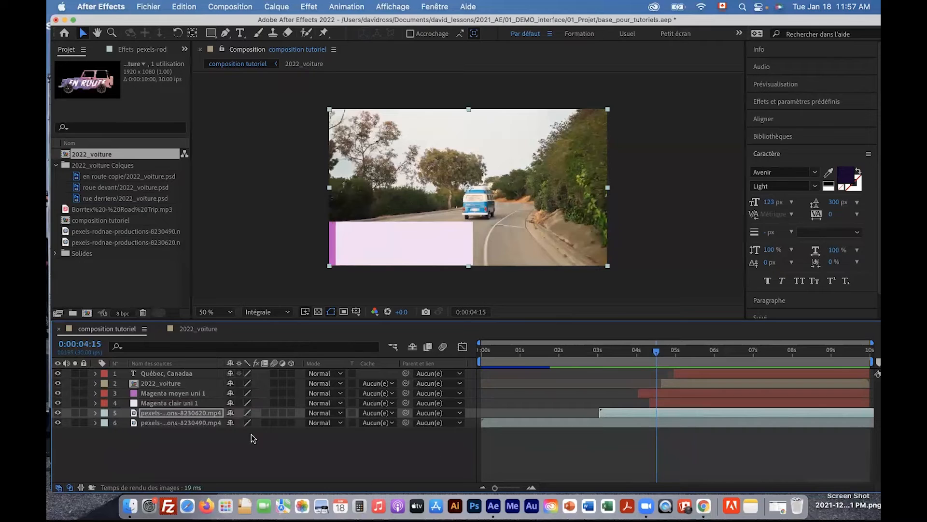
Turn on motion blur for the composition and for the Magenta clair uni 1, Magenta moyen uni 1, 2022_voiture and Québec text layers
{"action": "left_click", "coordinate": [187, 402]}
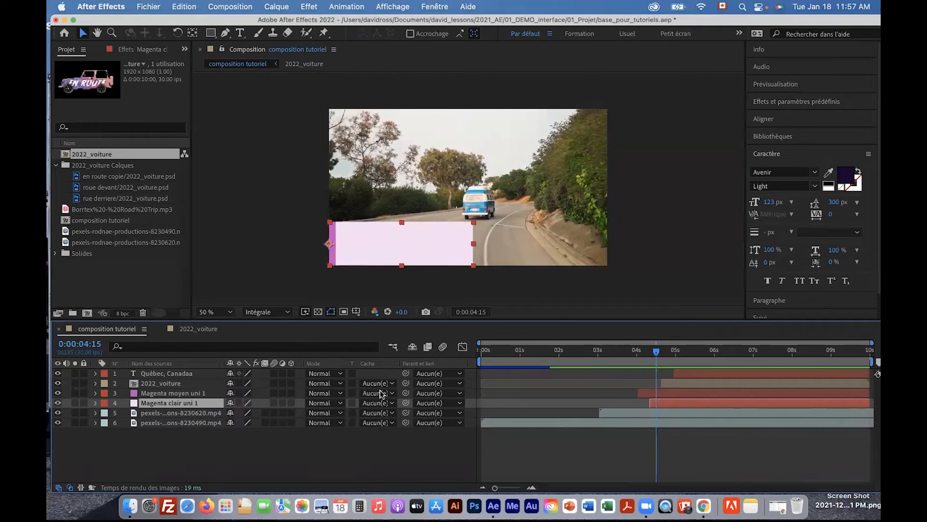
{"action": "left_click", "coordinate": [442, 347]}
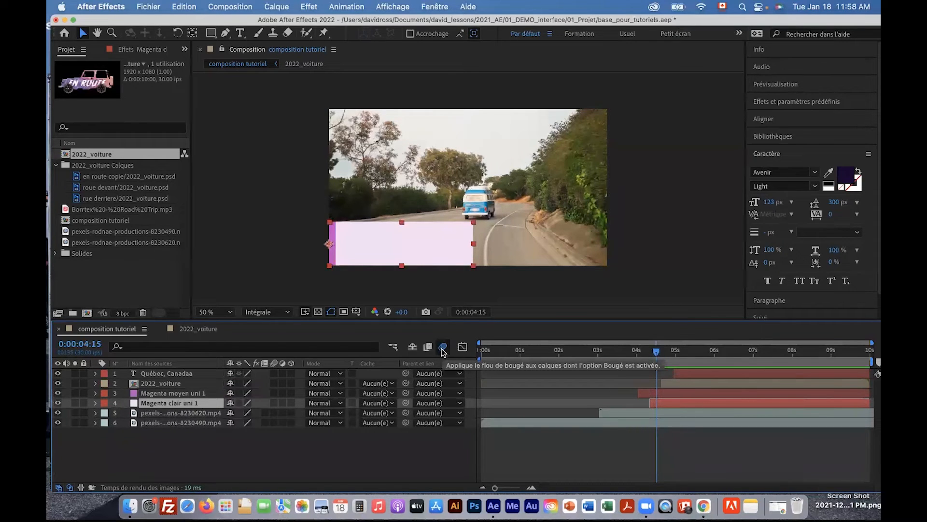
{"action": "left_click", "coordinate": [442, 348]}
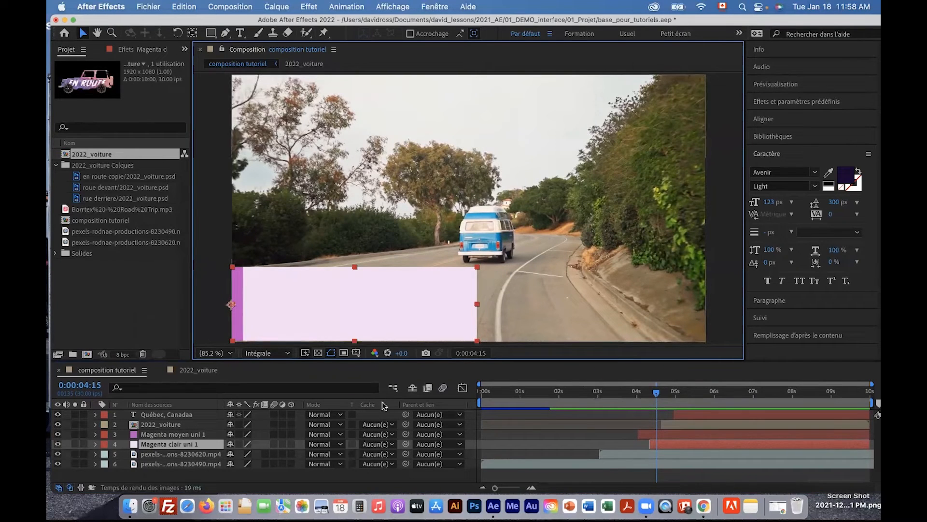
{"action": "left_click", "coordinate": [275, 444]}
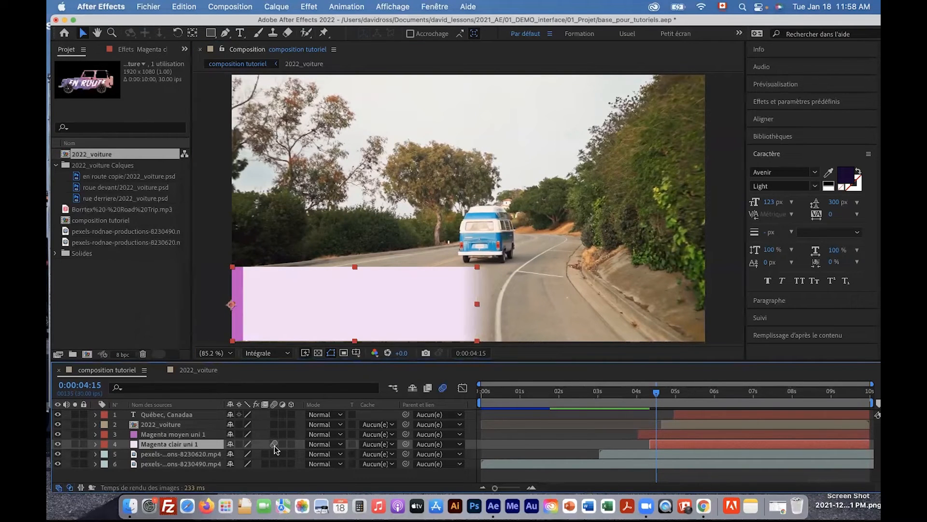
{"action": "left_click", "coordinate": [275, 434]}
{"action": "mouse_move", "coordinate": [657, 392]}
{"action": "left_mouse_down"}
{"action": "mouse_move", "coordinate": [647, 392]}
{"action": "mouse_move", "coordinate": [681, 393]}
{"action": "mouse_move", "coordinate": [666, 395]}
{"action": "left_mouse_up"}
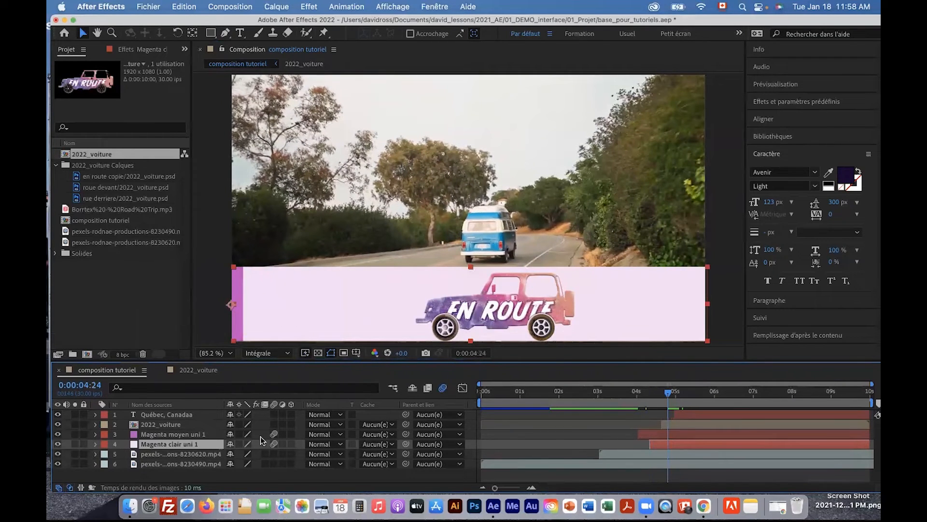
{"action": "left_click", "coordinate": [274, 424]}
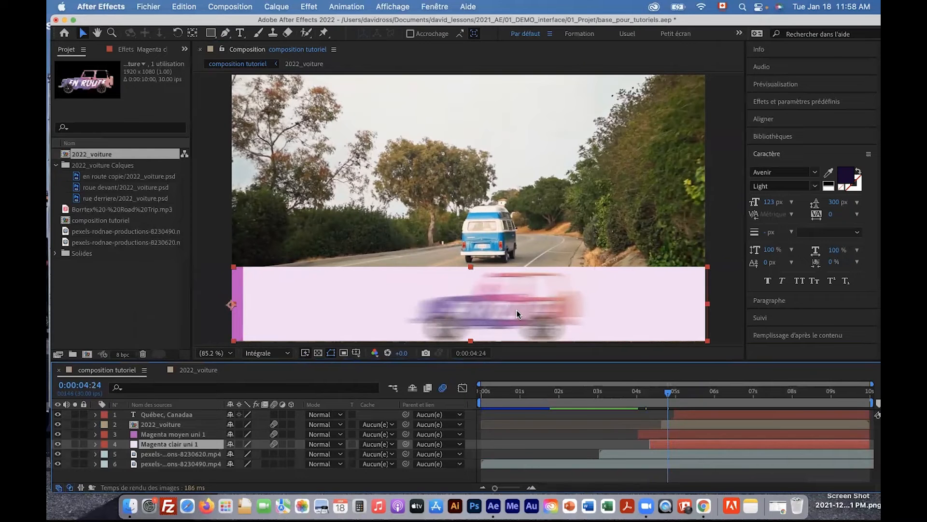
{"action": "left_click", "coordinate": [669, 393]}
{"action": "mouse_move", "coordinate": [655, 391]}
{"action": "left_mouse_down"}
{"action": "mouse_move", "coordinate": [671, 401]}
{"action": "mouse_move", "coordinate": [650, 402]}
{"action": "mouse_move", "coordinate": [671, 401]}
{"action": "left_mouse_up"}
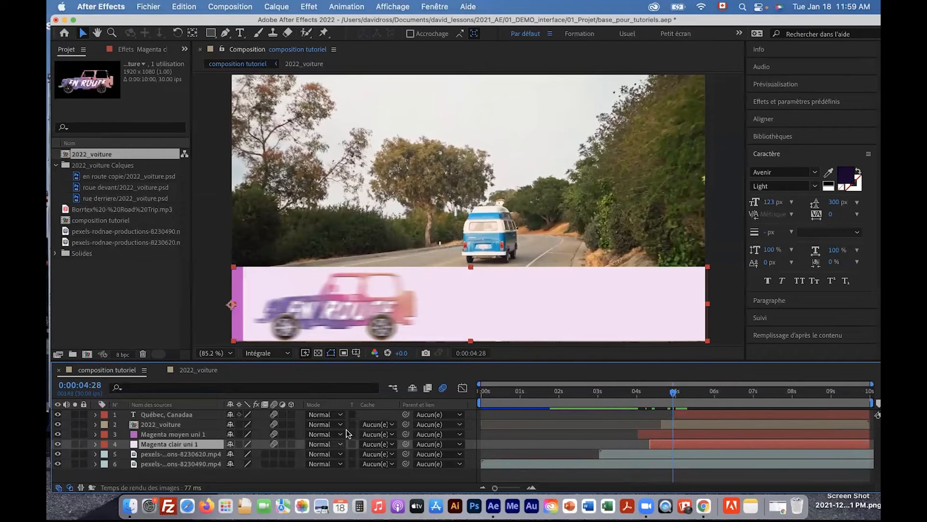
Toggle the composition's motion blur off and on, and scrub the banner and jeep animation to compare the result
{"action": "left_click", "coordinate": [443, 389]}
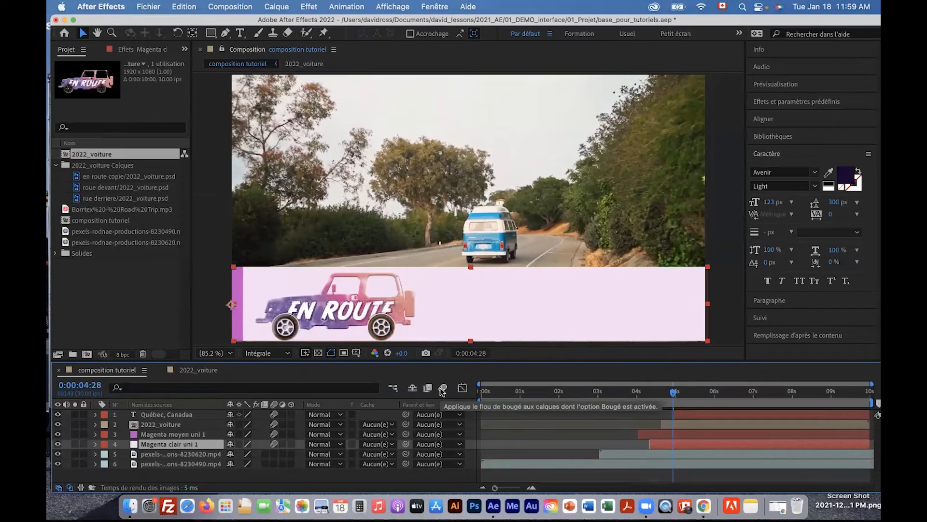
{"action": "left_click", "coordinate": [442, 390]}
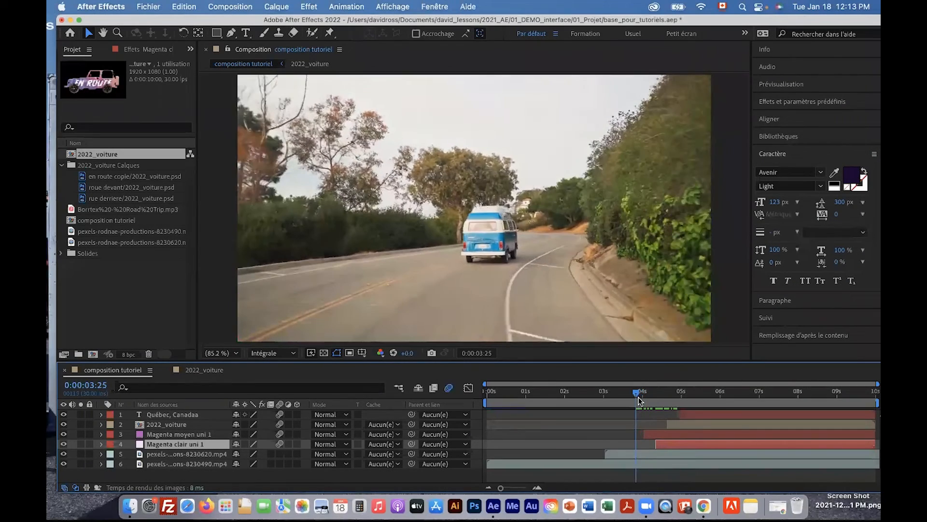
{"action": "mouse_move", "coordinate": [652, 403]}
{"action": "left_mouse_down"}
{"action": "mouse_move", "coordinate": [686, 402]}
{"action": "mouse_move", "coordinate": [628, 397]}
{"action": "mouse_move", "coordinate": [636, 396]}
{"action": "left_mouse_up"}
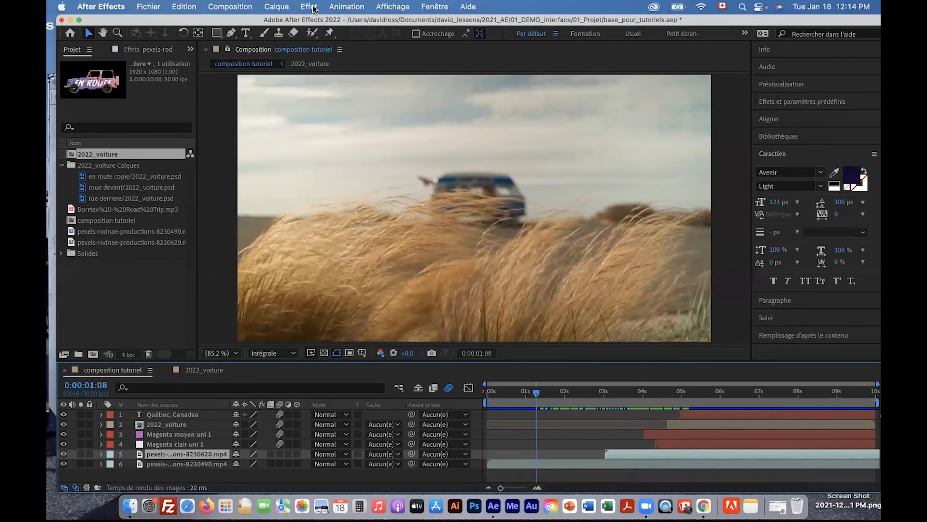
Apply the Levels effect (Niveaux) to pexels-rodnae-productions-8230490.mp4, display its settings, and enlarge the timeline area
{"action": "left_click", "coordinate": [311, 8]}
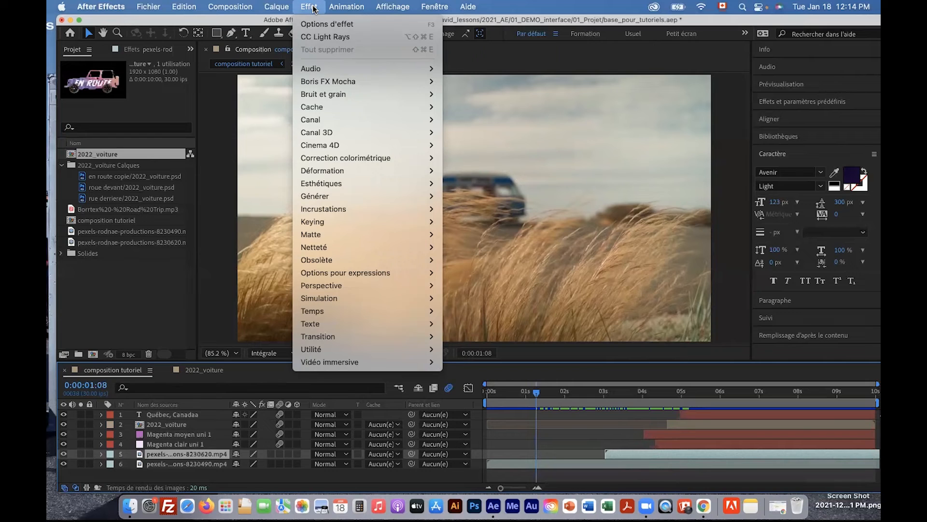
{"action": "left_click", "coordinate": [313, 9]}
{"action": "left_click", "coordinate": [185, 461]}
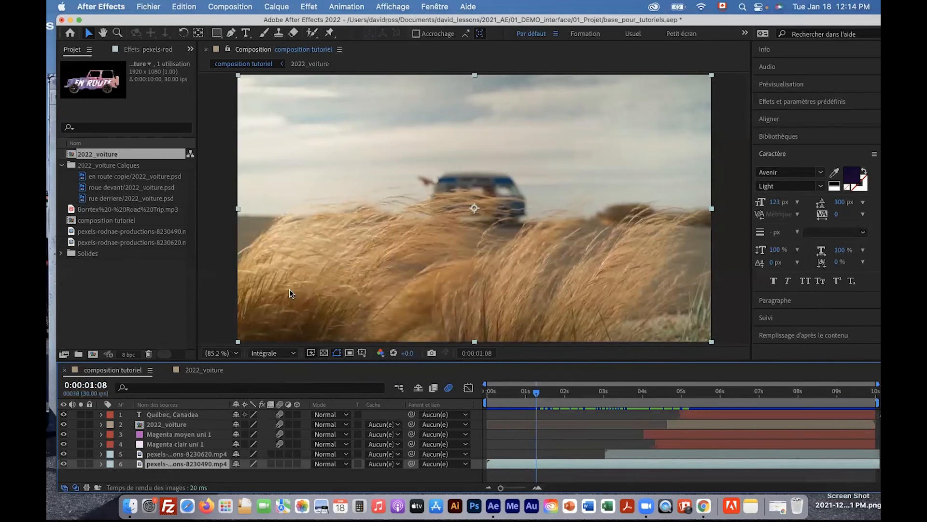
{"action": "left_click", "coordinate": [306, 8]}
{"action": "mouse_move", "coordinate": [340, 158]}
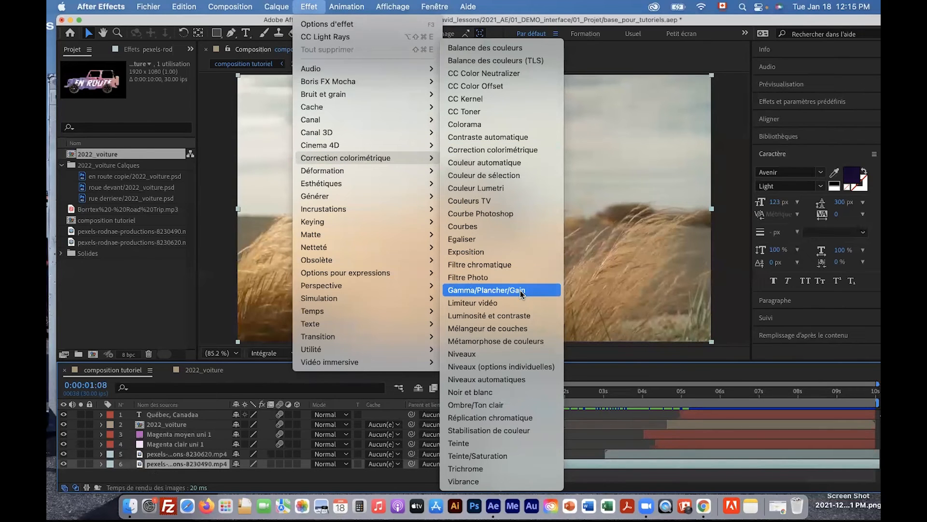
{"action": "left_click", "coordinate": [471, 356]}
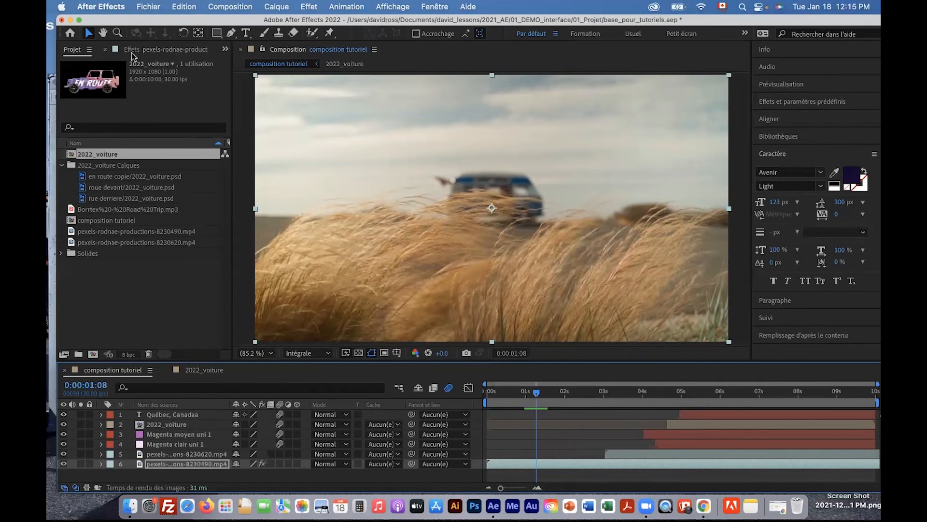
{"action": "left_click", "coordinate": [159, 51]}
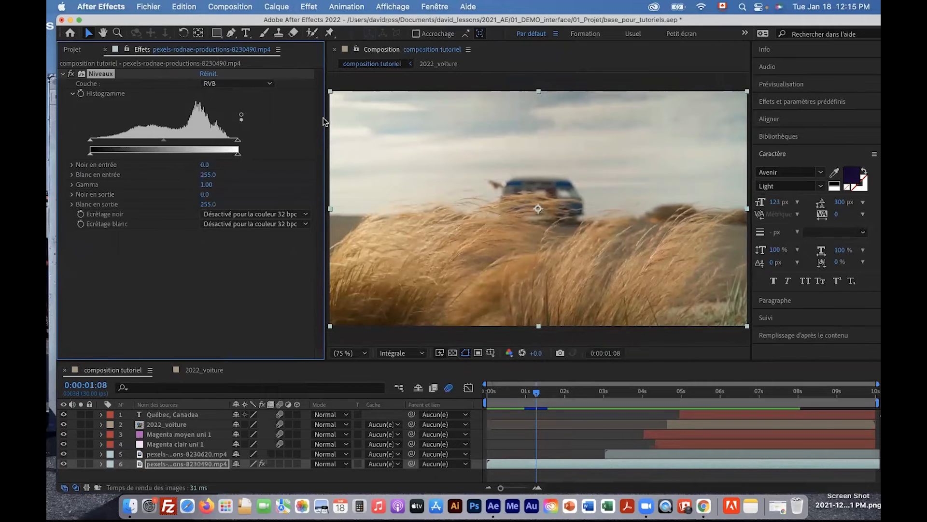
{"action": "mouse_move", "coordinate": [324, 118]}
{"action": "left_mouse_down"}
{"action": "mouse_move", "coordinate": [341, 119]}
{"action": "mouse_move", "coordinate": [321, 117]}
{"action": "left_mouse_up"}
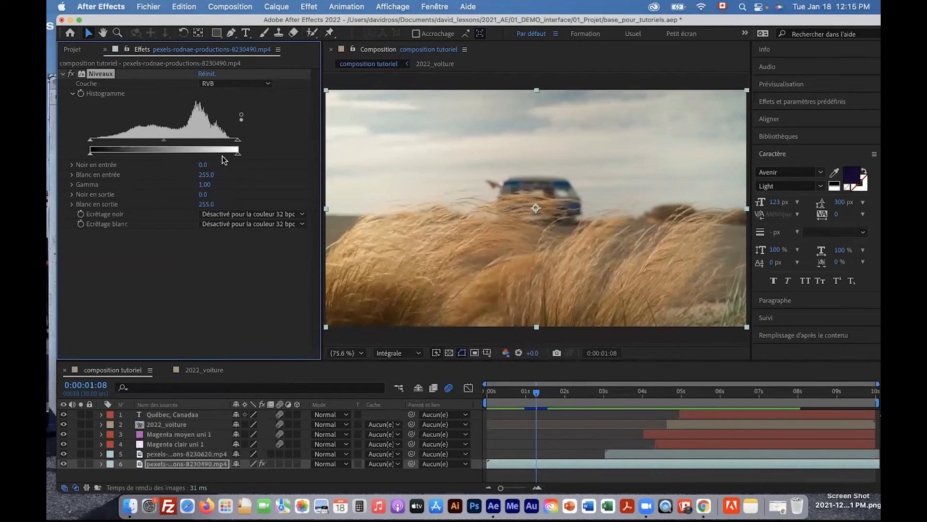
{"action": "left_click_drag", "start_coordinate": [220, 360], "coordinate": [222, 313]}
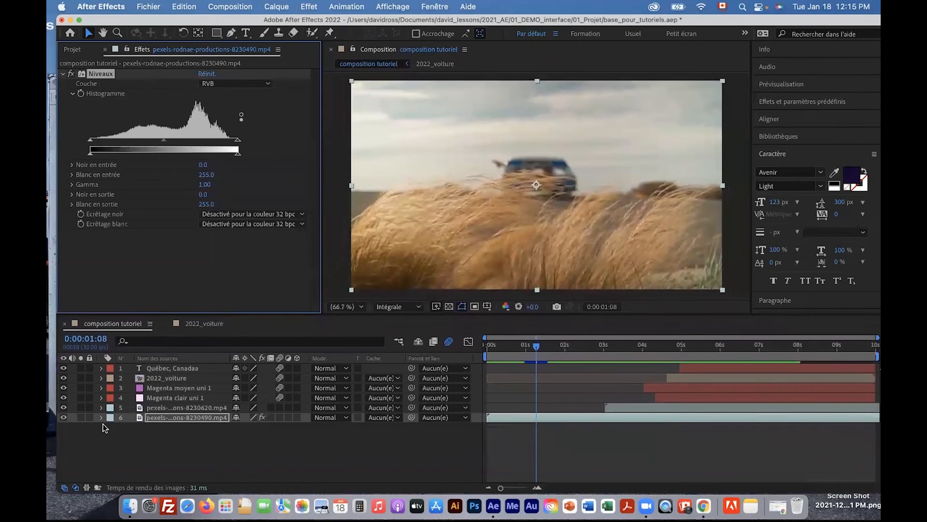
Expand pexels-rodnae-productions-8230490.mp4 in the timeline and examine its Effets group
{"action": "left_click", "coordinate": [102, 418]}
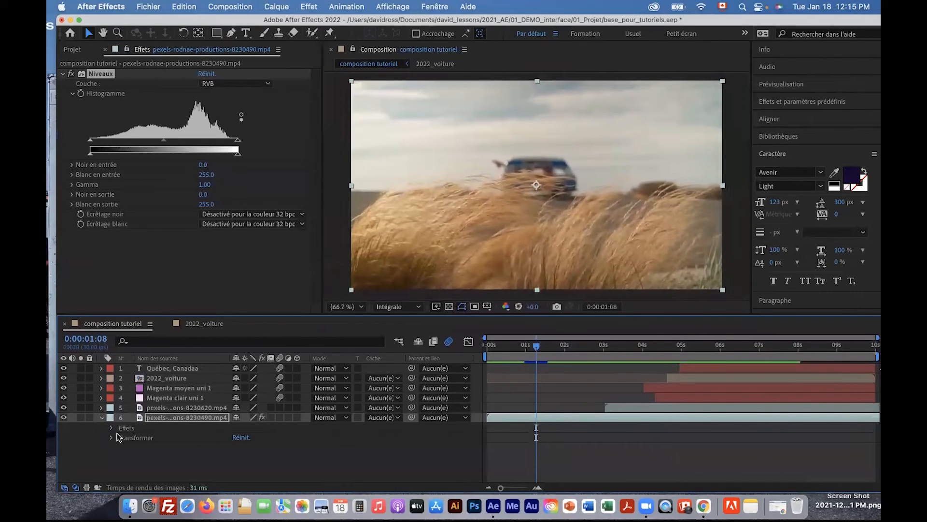
{"action": "left_click", "coordinate": [127, 428]}
{"action": "left_click", "coordinate": [111, 429]}
{"action": "left_click", "coordinate": [111, 429]}
{"action": "left_click", "coordinate": [111, 428]}
{"action": "left_click", "coordinate": [122, 438]}
{"action": "left_click", "coordinate": [112, 428]}
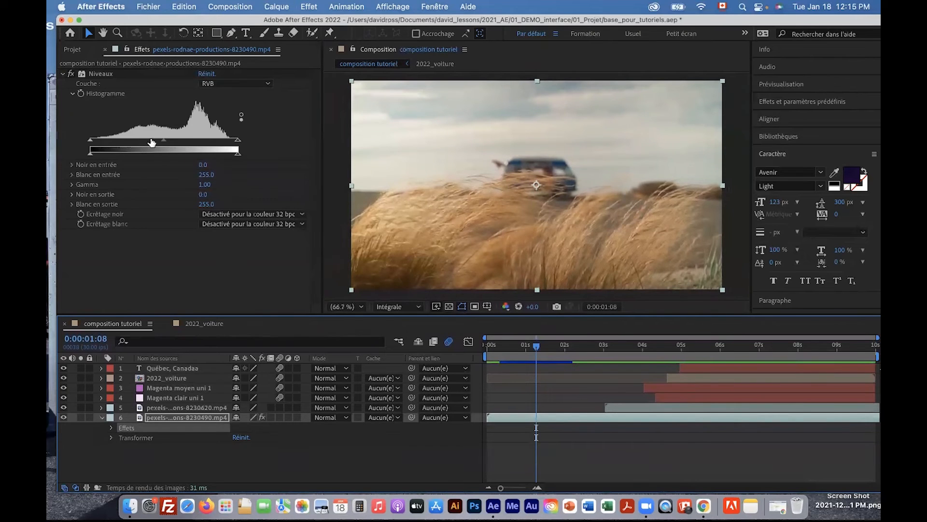
Set the Niveaux input white (Blanc en entrée) to 239 and input black (Noir en entrée) to 37
{"action": "left_click_drag", "start_coordinate": [238, 140], "coordinate": [229, 139]}
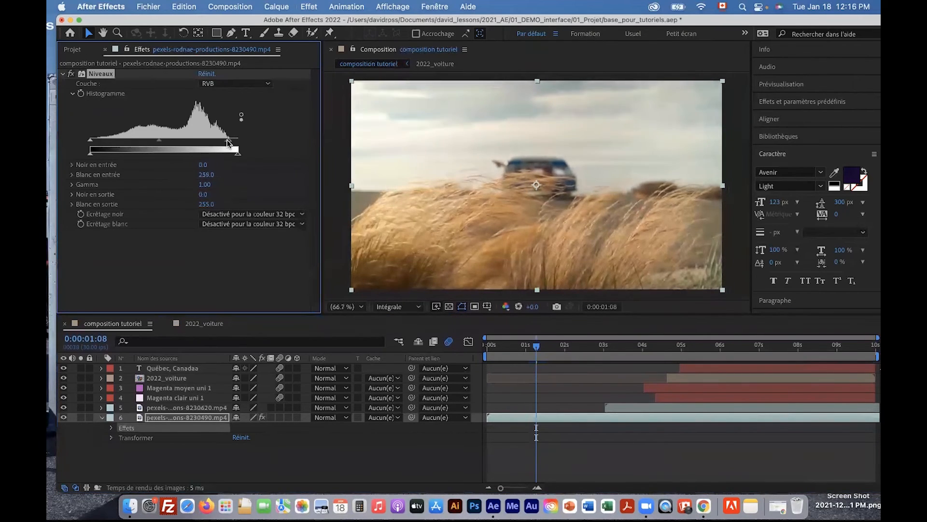
{"action": "left_click_drag", "start_coordinate": [91, 141], "coordinate": [111, 143]}
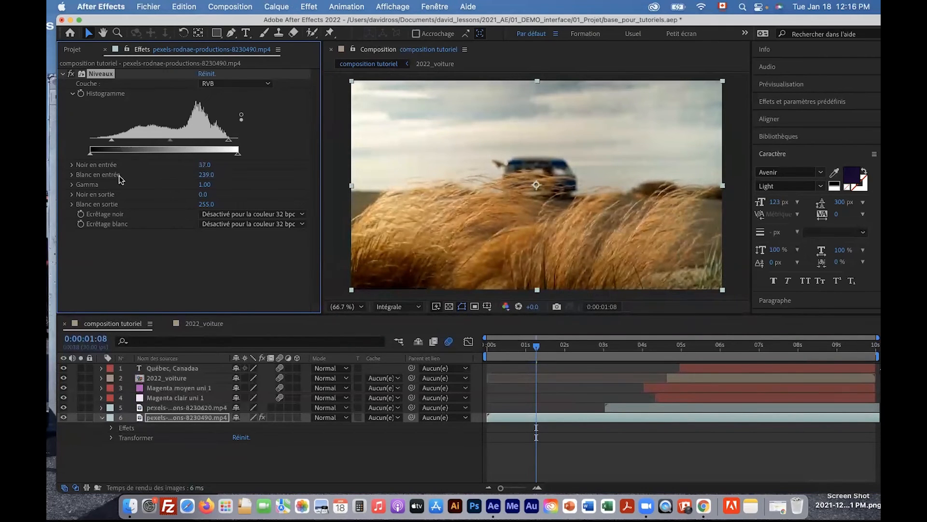
Toggle the Niveaux effect off and on repeatedly to compare the contrast, and play back the corrected video from 0:00:01:08
{"action": "left_click", "coordinate": [71, 74]}
{"action": "left_click", "coordinate": [71, 75]}
{"action": "left_click", "coordinate": [71, 74]}
{"action": "left_click", "coordinate": [71, 75]}
{"action": "left_click", "coordinate": [71, 75]}
{"action": "left_click", "coordinate": [71, 75]}
{"action": "left_click", "coordinate": [71, 75]}
{"action": "left_click", "coordinate": [71, 74]}
{"action": "left_click", "coordinate": [71, 75]}
{"action": "left_click", "coordinate": [71, 75]}
{"action": "left_click", "coordinate": [71, 75]}
{"action": "left_click", "coordinate": [71, 74]}
{"action": "left_click", "coordinate": [536, 347]}
{"action": "key", "text": "space"}
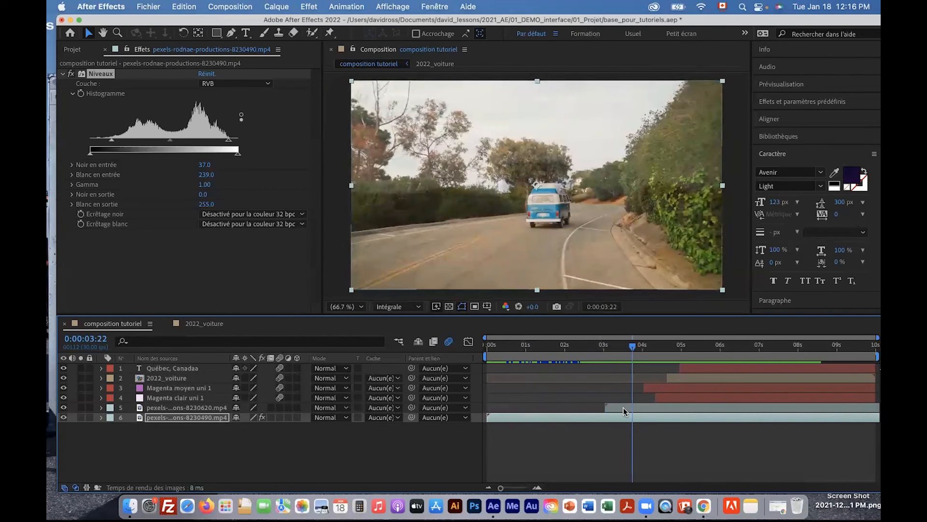
Copy the Niveaux effect from pexels-rodnae-productions-8230490.mp4 and paste it onto pexels-rodnae-productions-8230620.mp4
{"action": "left_click", "coordinate": [624, 407]}
{"action": "left_click", "coordinate": [622, 418]}
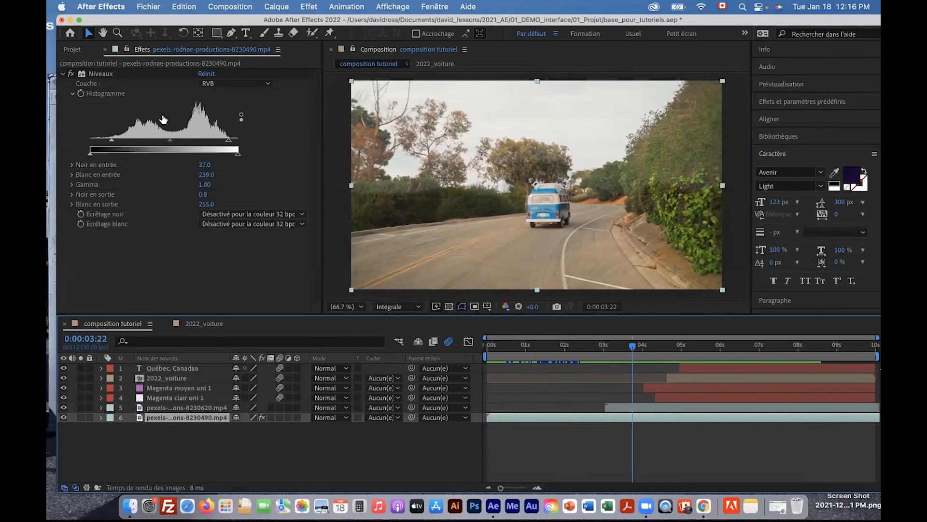
{"action": "left_click", "coordinate": [114, 76]}
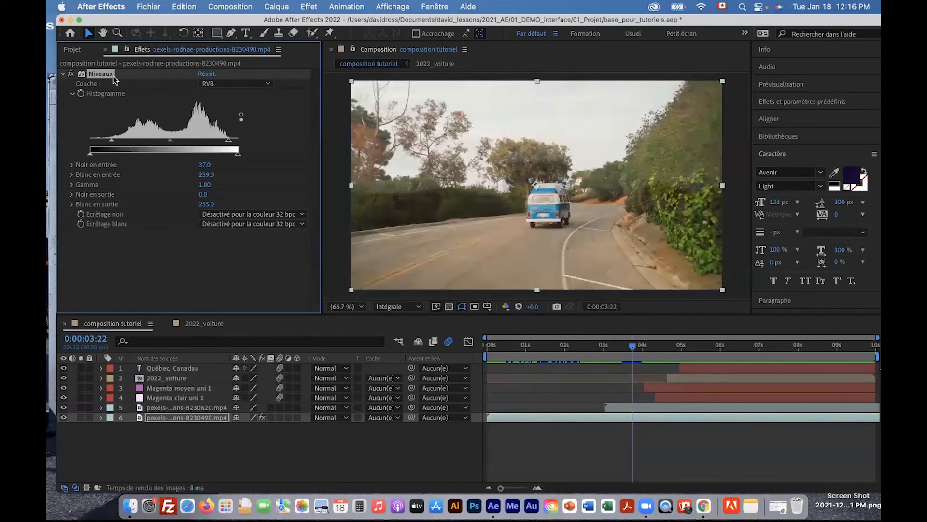
{"action": "left_click", "coordinate": [650, 408]}
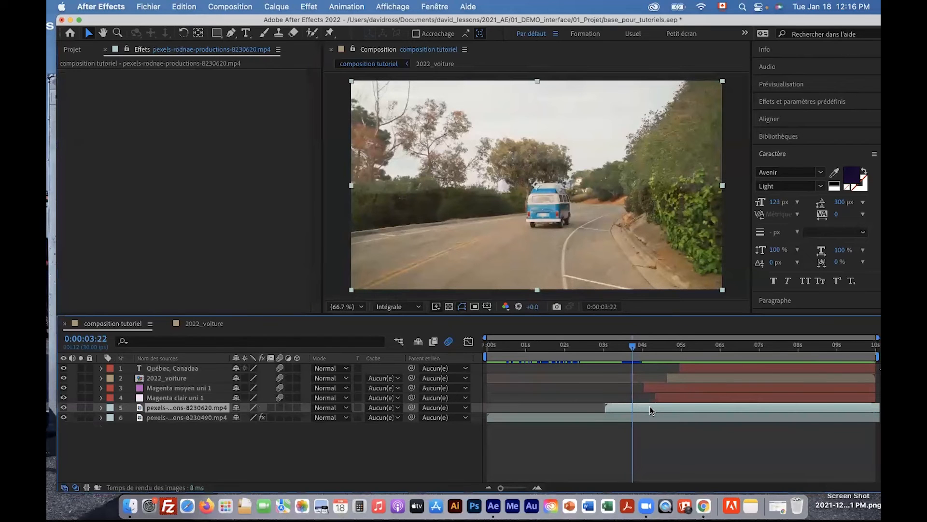
{"action": "left_click_drag", "start_coordinate": [635, 349], "coordinate": [628, 408]}
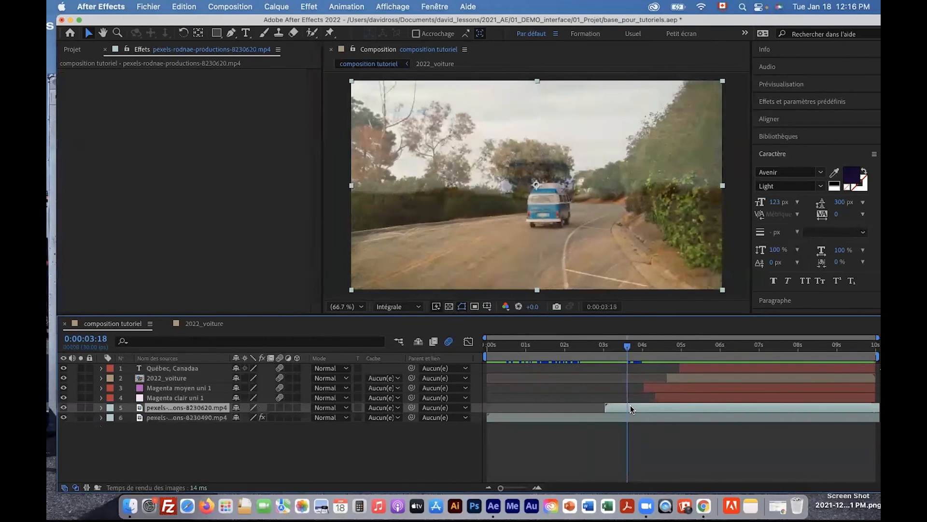
{"action": "key", "text": "super+v"}
Scrub around 0:00:03:21 and toggle the pasted Niveaux effect to compare the second video with and without it
{"action": "mouse_move", "coordinate": [627, 348]}
{"action": "left_mouse_down"}
{"action": "mouse_move", "coordinate": [590, 347]}
{"action": "mouse_move", "coordinate": [631, 352]}
{"action": "left_mouse_up"}
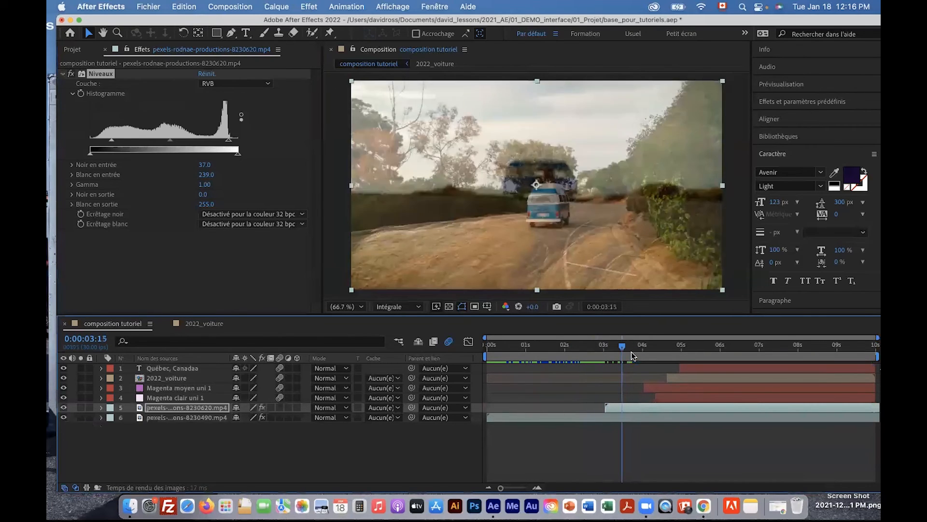
{"action": "left_click", "coordinate": [72, 75]}
{"action": "left_click", "coordinate": [72, 75]}
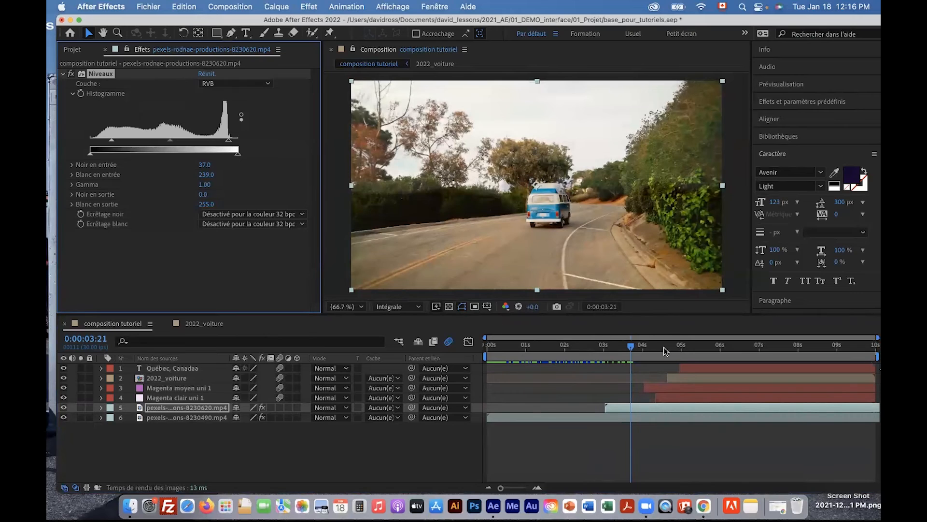
Return to 0:00:00:00 and apply the Volet graduel transition effect to pexels-rodnae-productions-8230490.mp4
{"action": "left_click_drag", "start_coordinate": [631, 347], "coordinate": [467, 345]}
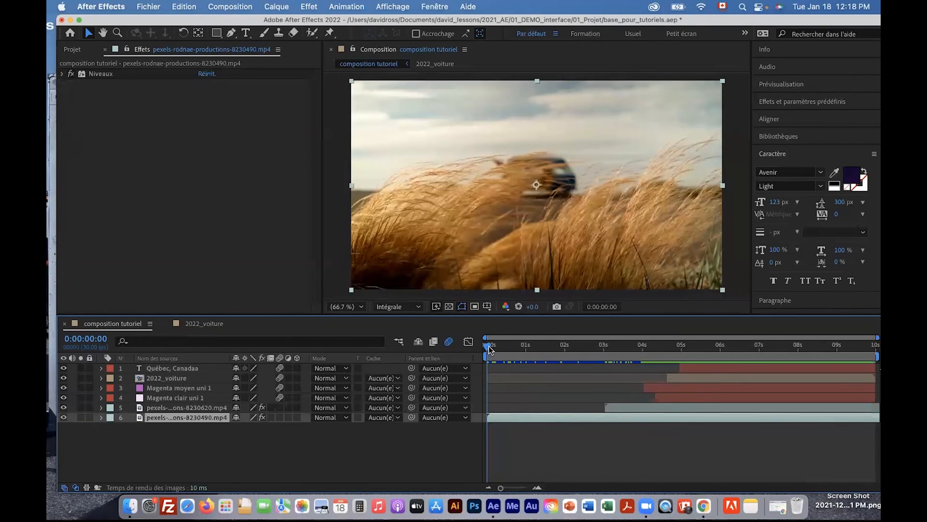
{"action": "mouse_move", "coordinate": [489, 347]}
{"action": "left_mouse_down"}
{"action": "mouse_move", "coordinate": [524, 347]}
{"action": "mouse_move", "coordinate": [472, 343]}
{"action": "left_mouse_up"}
{"action": "left_click", "coordinate": [309, 7]}
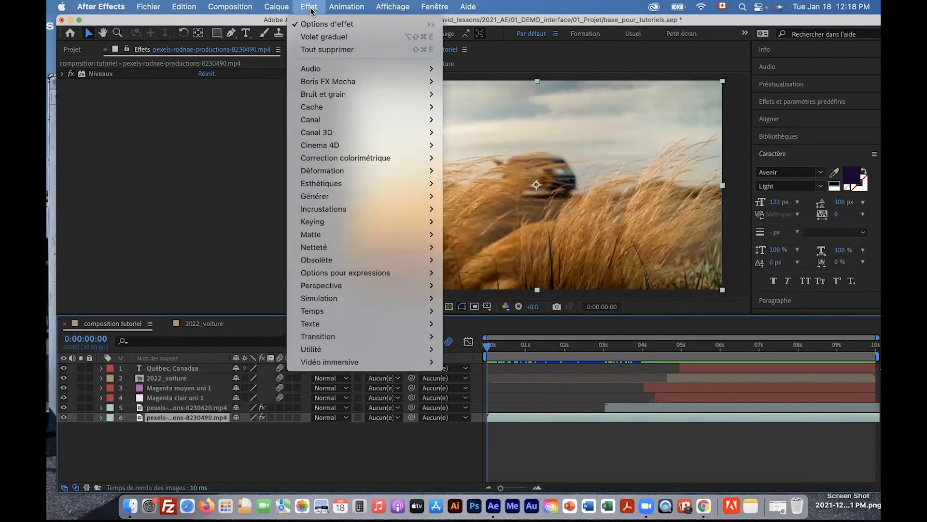
{"action": "mouse_move", "coordinate": [310, 340]}
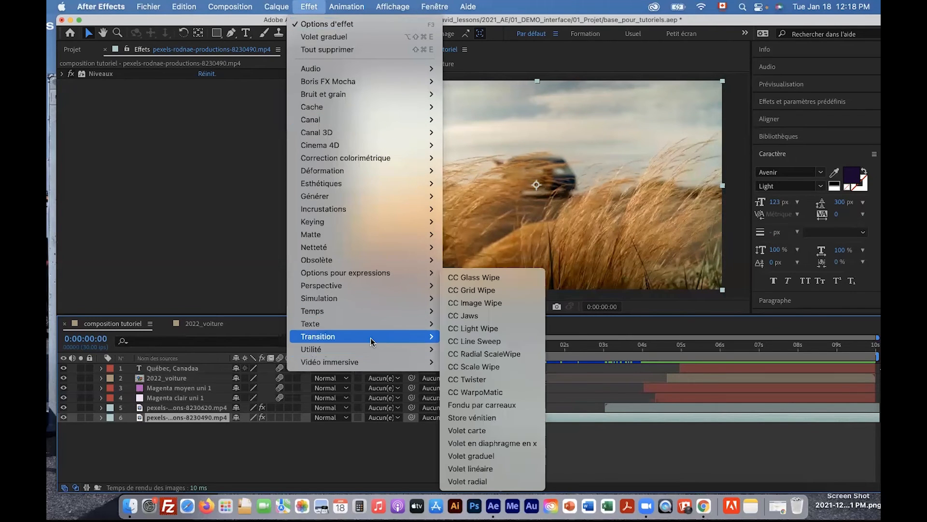
{"action": "left_click", "coordinate": [493, 455]}
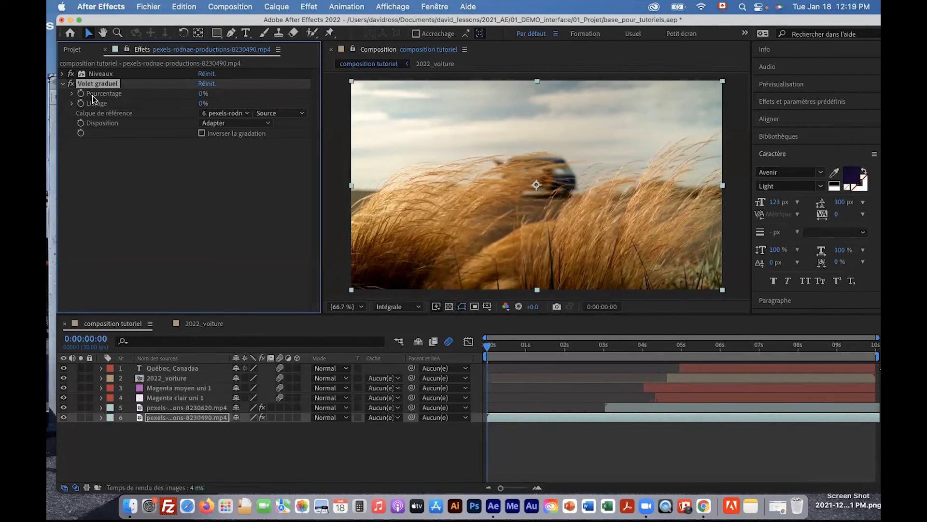
Try the Volet graduel Pourcentage at 100% and 68%, and set Lissage to 19%
{"action": "key", "text": "super+Tab"}
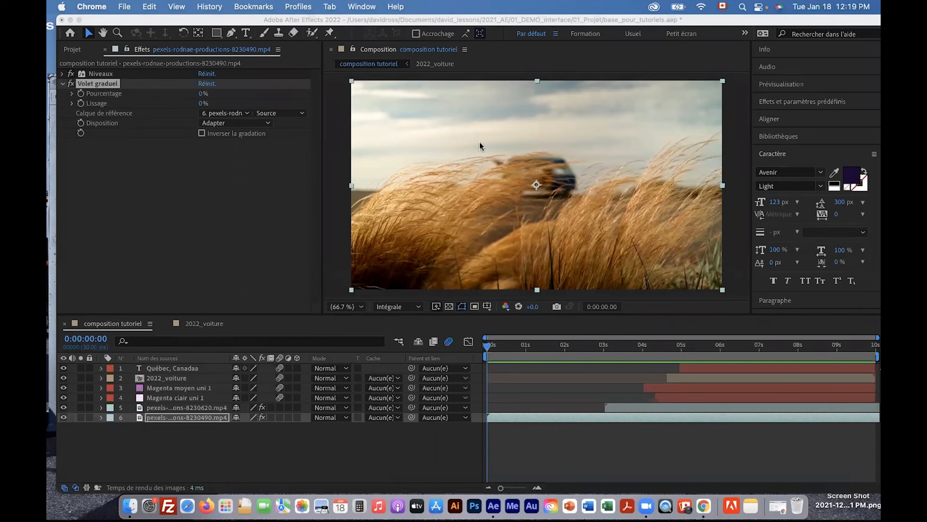
{"action": "left_click", "coordinate": [203, 96]}
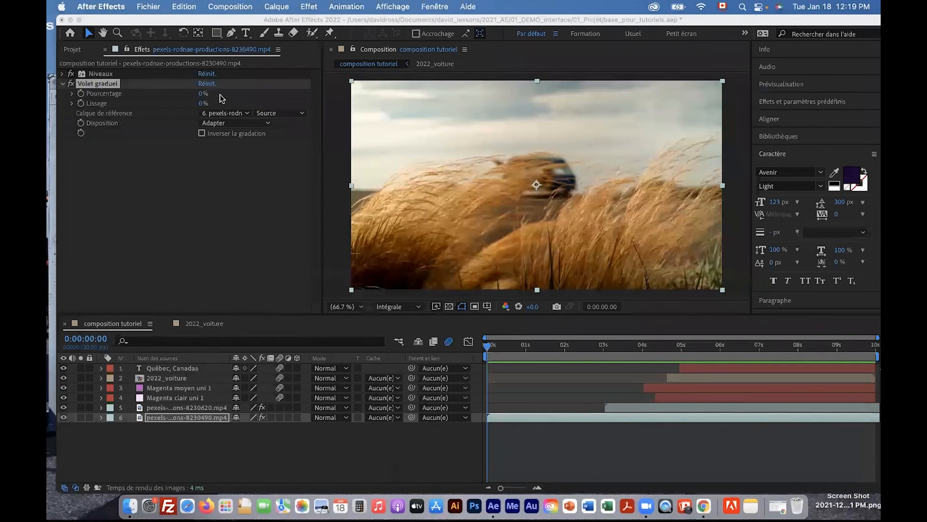
{"action": "left_click_drag", "start_coordinate": [198, 94], "coordinate": [257, 95]}
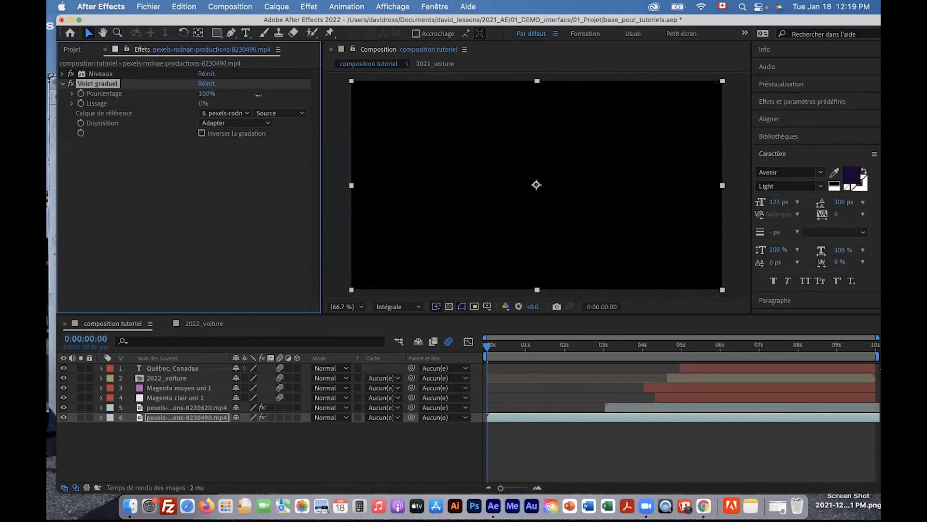
{"action": "left_click_drag", "start_coordinate": [258, 95], "coordinate": [193, 93]}
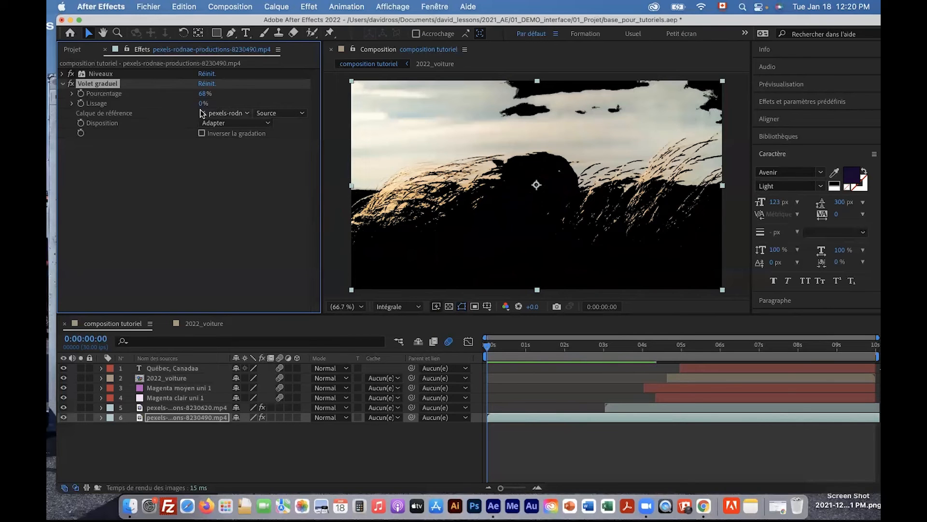
{"action": "mouse_move", "coordinate": [202, 103]}
{"action": "left_mouse_down"}
{"action": "mouse_move", "coordinate": [216, 107]}
{"action": "mouse_move", "coordinate": [203, 105]}
{"action": "left_mouse_up"}
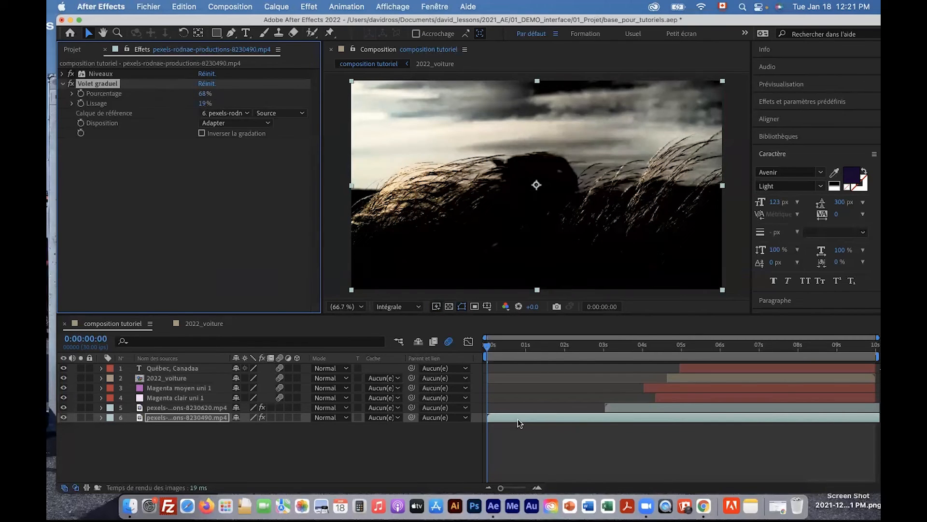
Keyframe the Volet graduel Pourcentage at 100% at 0:00:00:00 and reveal the effect's properties in the layer
{"action": "left_click_drag", "start_coordinate": [204, 94], "coordinate": [239, 103]}
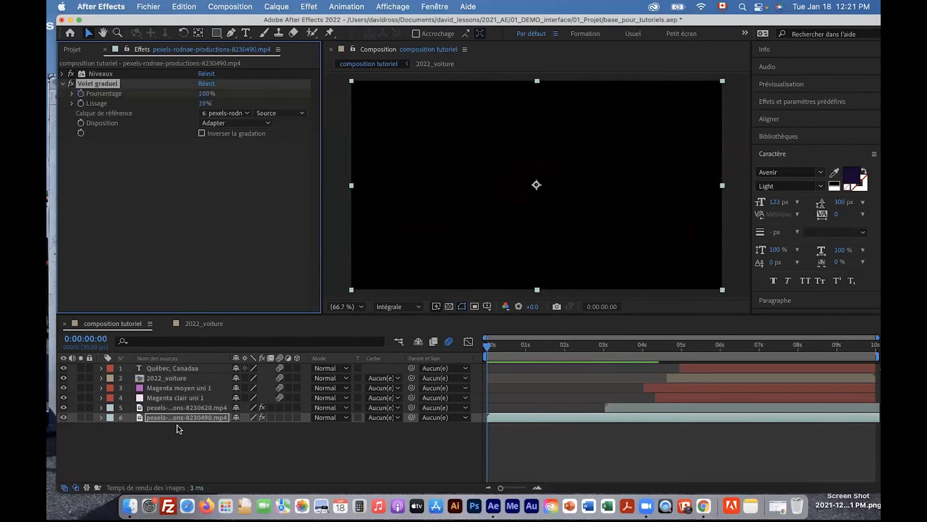
{"action": "key", "text": "e"}
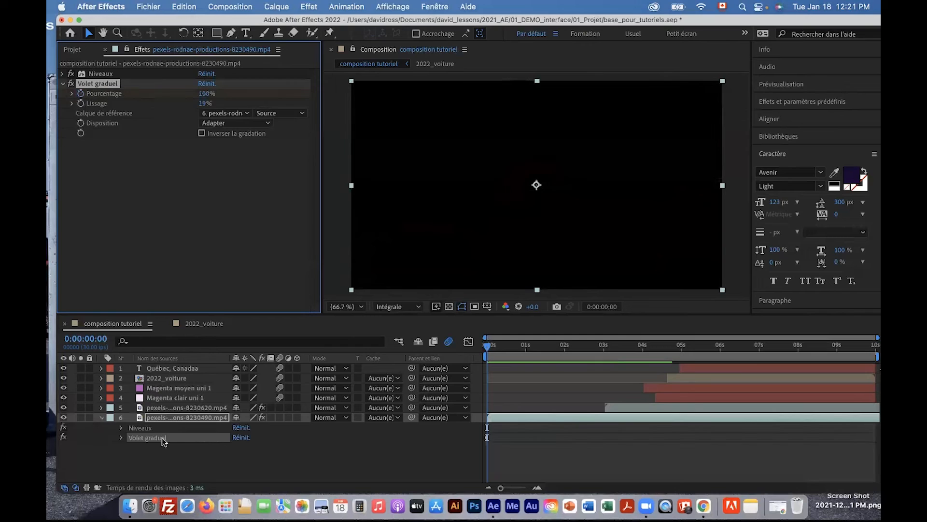
{"action": "left_click", "coordinate": [120, 437]}
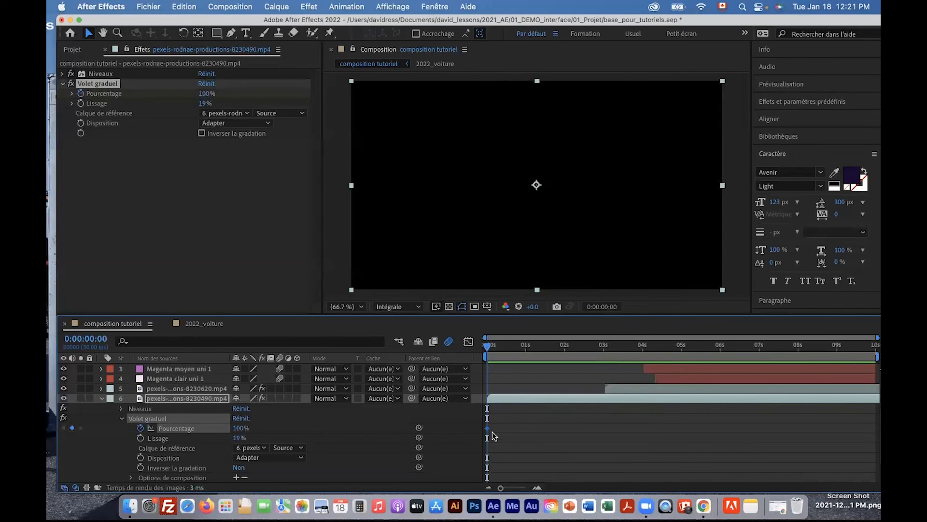
Go to 0:00:01:00 and keyframe the Volet graduel Pourcentage at 0%
{"action": "left_click", "coordinate": [96, 340]}
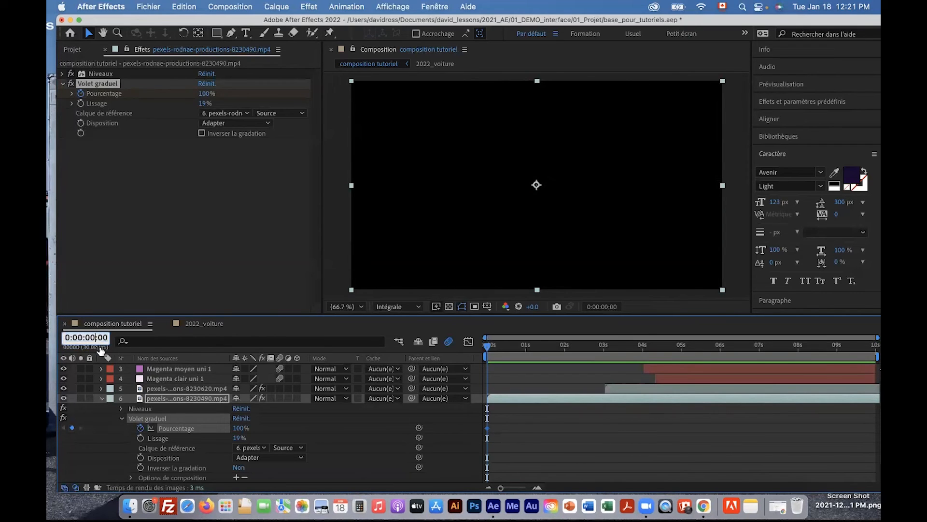
{"action": "key", "text": "BackSpace"}
{"action": "type", "text": "1"}
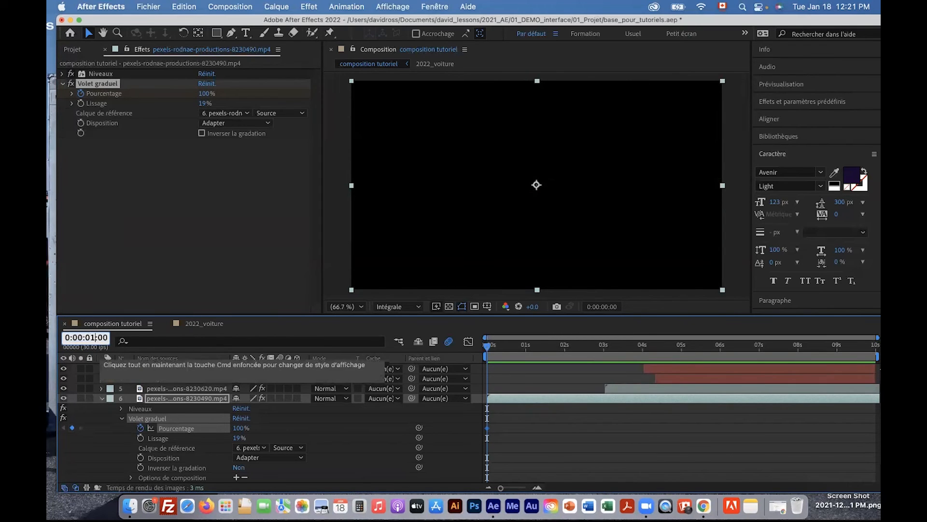
{"action": "key", "text": "Return"}
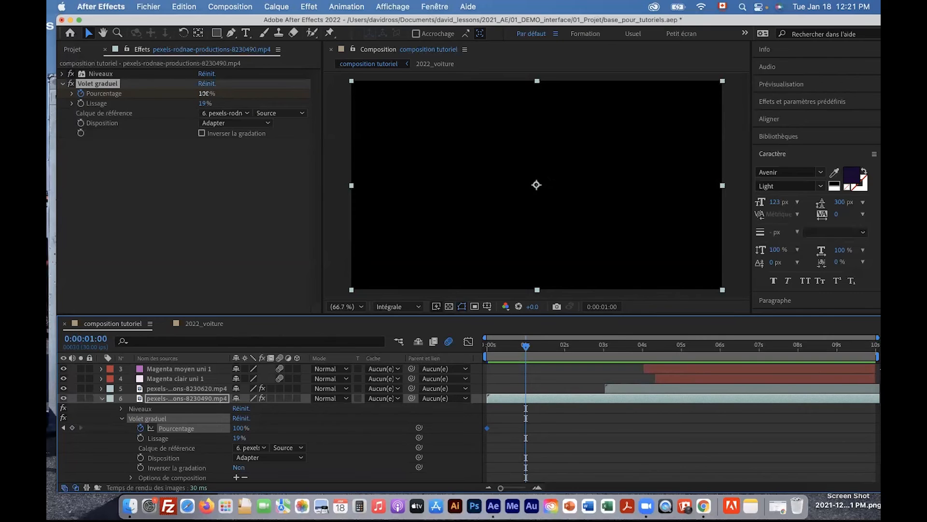
{"action": "left_click_drag", "start_coordinate": [204, 93], "coordinate": [103, 92]}
Scrub between 0:00:04:24 and 0:00:05:29 to examine the jeep and title entrance, and collapse the pexels-rodnae-productions-8230490.mp4 layer's properties
{"action": "left_click_drag", "start_coordinate": [513, 344], "coordinate": [691, 382]}
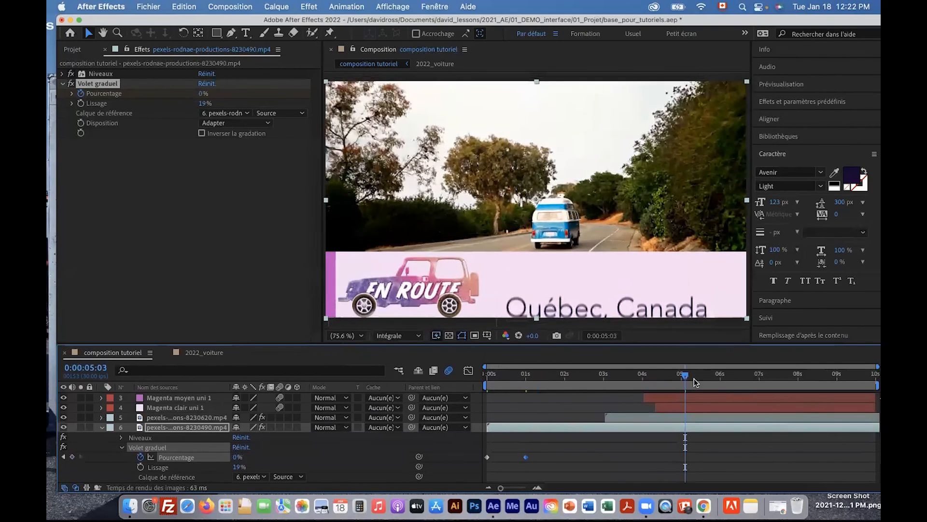
{"action": "left_click_drag", "start_coordinate": [694, 378], "coordinate": [719, 377]}
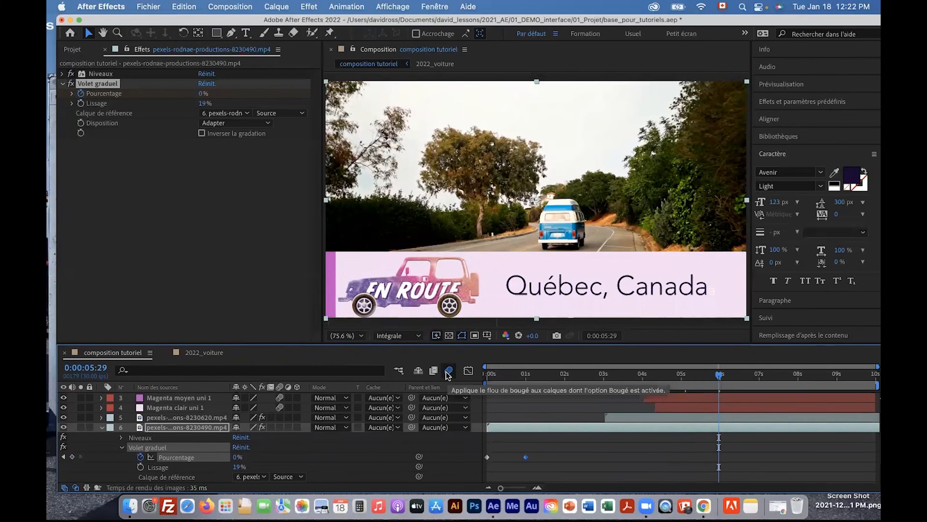
{"action": "left_click_drag", "start_coordinate": [695, 377], "coordinate": [674, 376]}
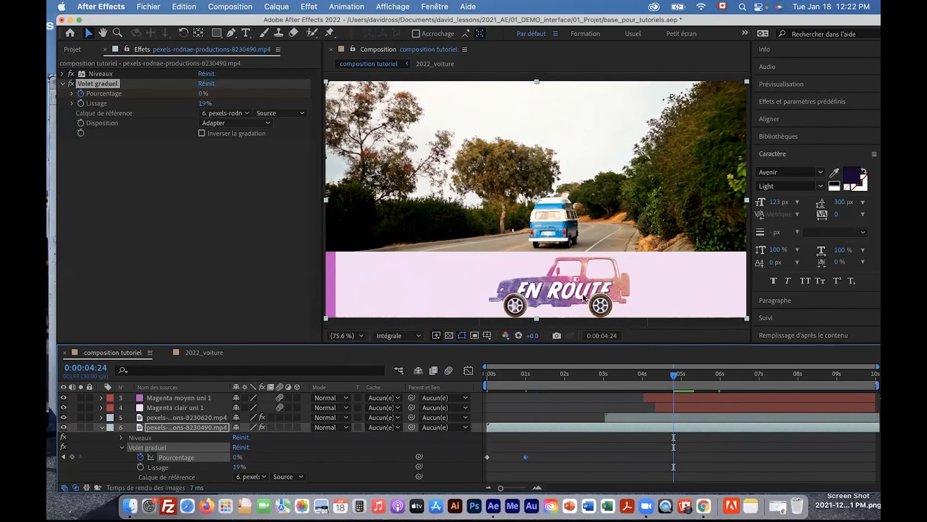
{"action": "left_click", "coordinate": [101, 427]}
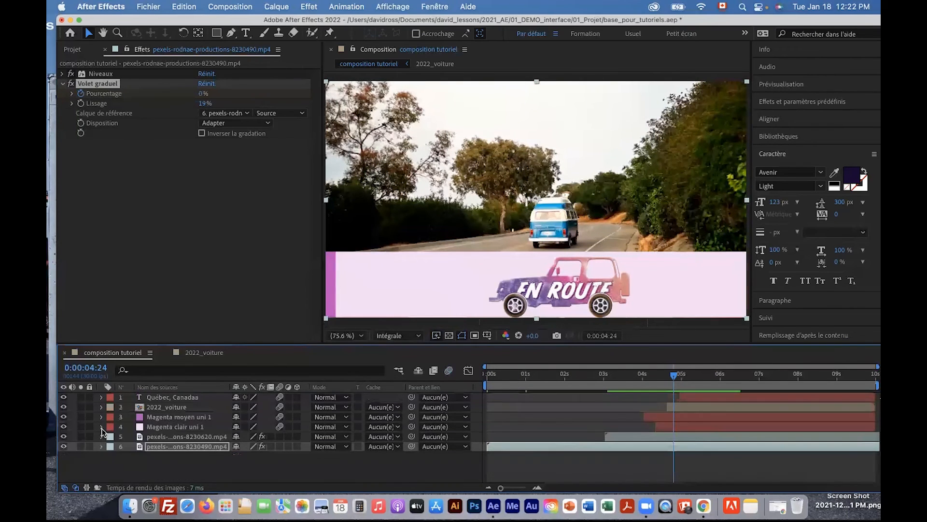
Apply the CC Slant distortion effect (Déformation) to the 2022_voiture layer
{"action": "left_click", "coordinate": [182, 407]}
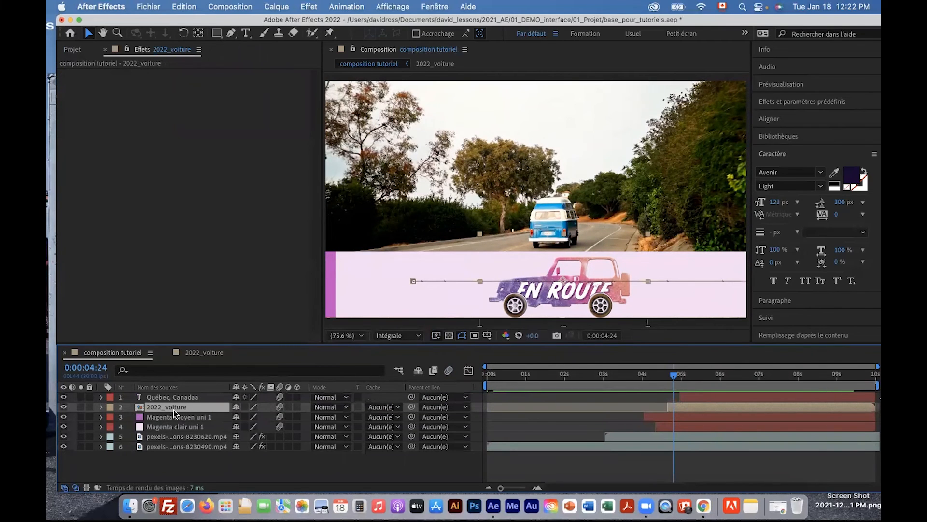
{"action": "left_click", "coordinate": [309, 6]}
{"action": "mouse_move", "coordinate": [338, 171]}
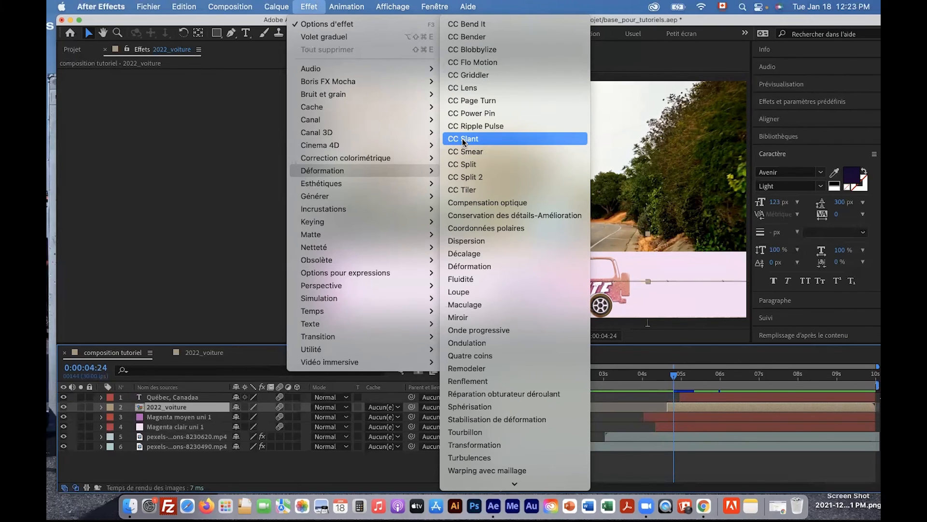
{"action": "left_click", "coordinate": [462, 139]}
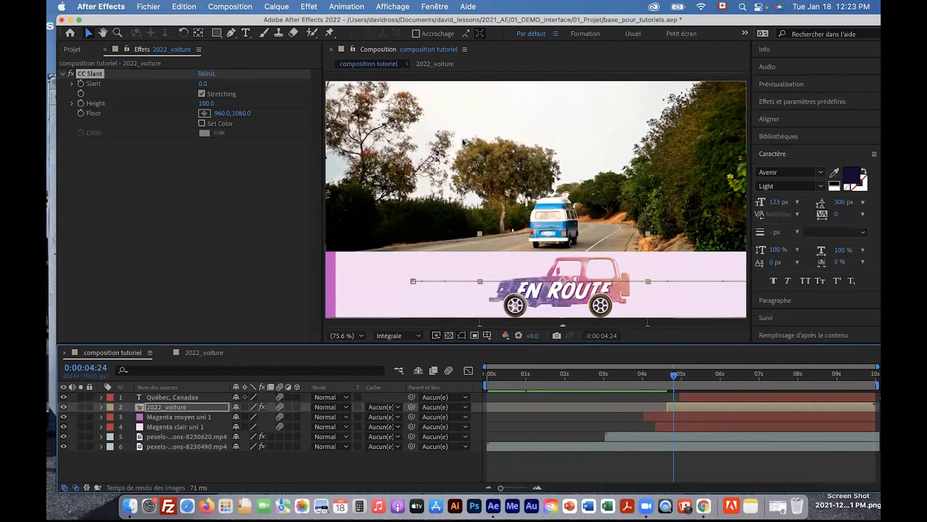
Try Slant values of 30, 22 and 41 on the jeep, resetting the property once and comparing at 0:00:05:01
{"action": "mouse_move", "coordinate": [203, 84]}
{"action": "left_mouse_down"}
{"action": "mouse_move", "coordinate": [190, 84]}
{"action": "mouse_move", "coordinate": [220, 87]}
{"action": "left_mouse_up"}
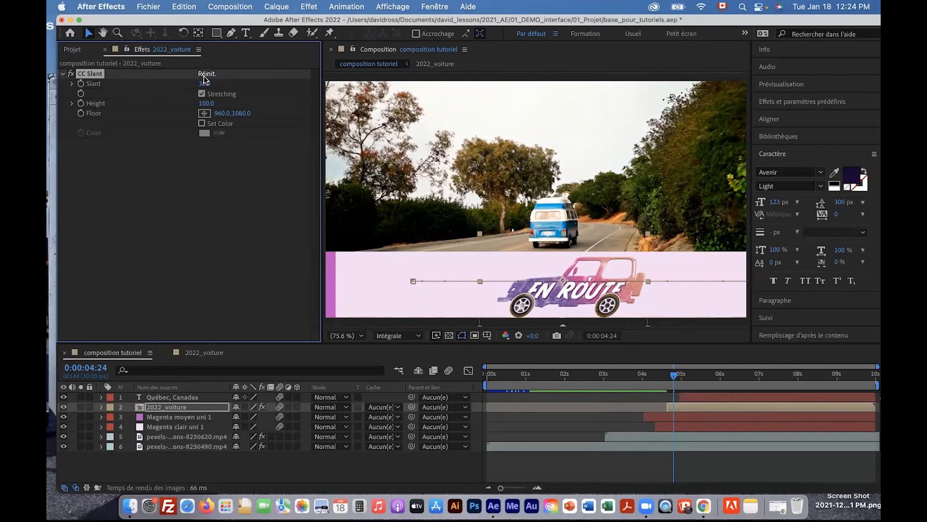
{"action": "right_click", "coordinate": [103, 85]}
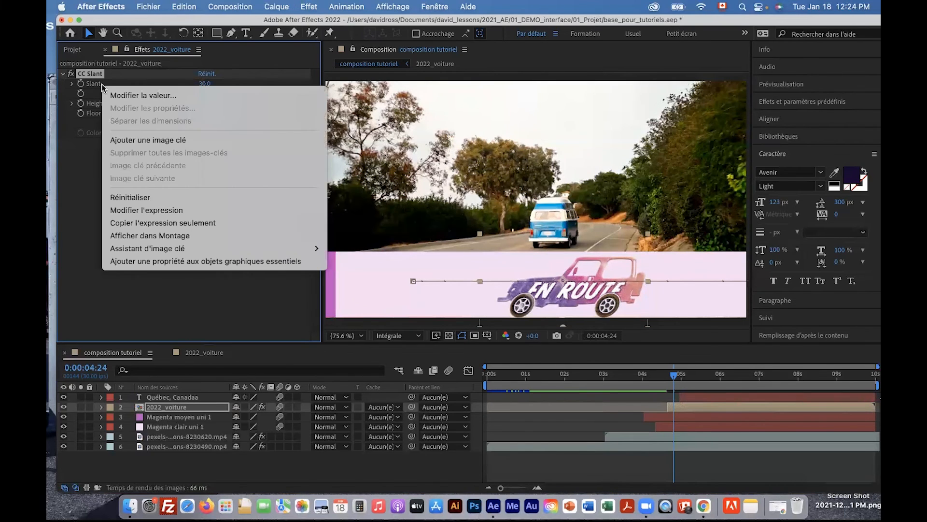
{"action": "left_click", "coordinate": [147, 199]}
{"action": "left_click_drag", "start_coordinate": [205, 85], "coordinate": [215, 85]}
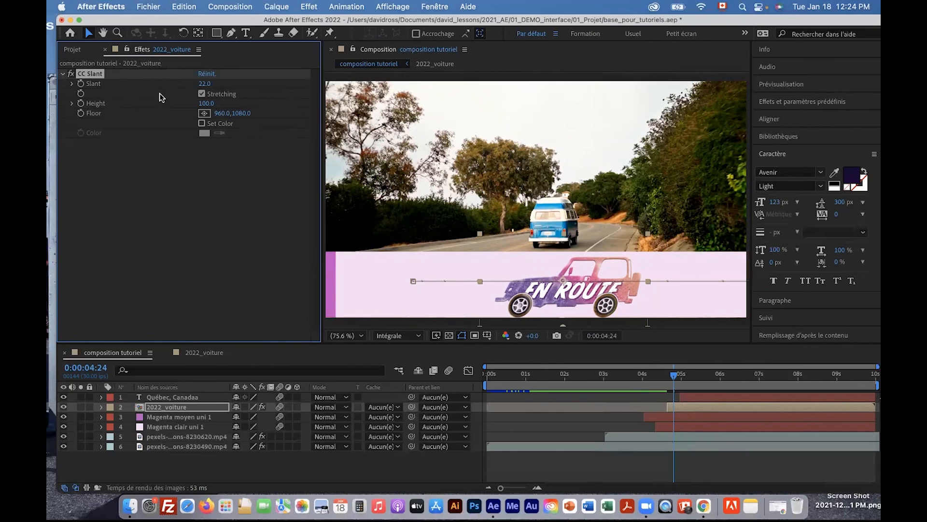
{"action": "left_click_drag", "start_coordinate": [679, 379], "coordinate": [683, 377]}
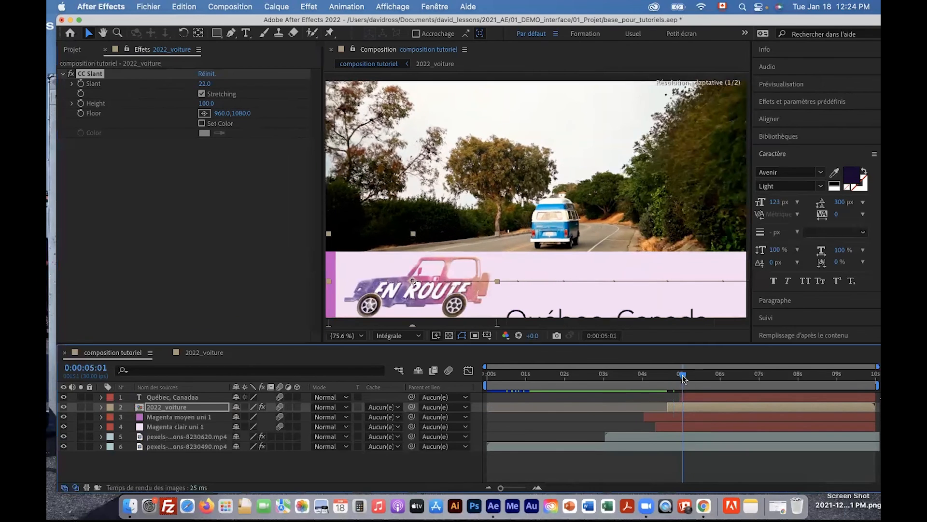
{"action": "left_click_drag", "start_coordinate": [196, 83], "coordinate": [217, 92]}
Go to the 2022_voiture layer's in point at 0:00:04:19 and keyframe its Slant at 30
{"action": "left_click", "coordinate": [670, 379]}
{"action": "left_click_drag", "start_coordinate": [670, 378], "coordinate": [671, 378]}
{"action": "key", "text": "i"}
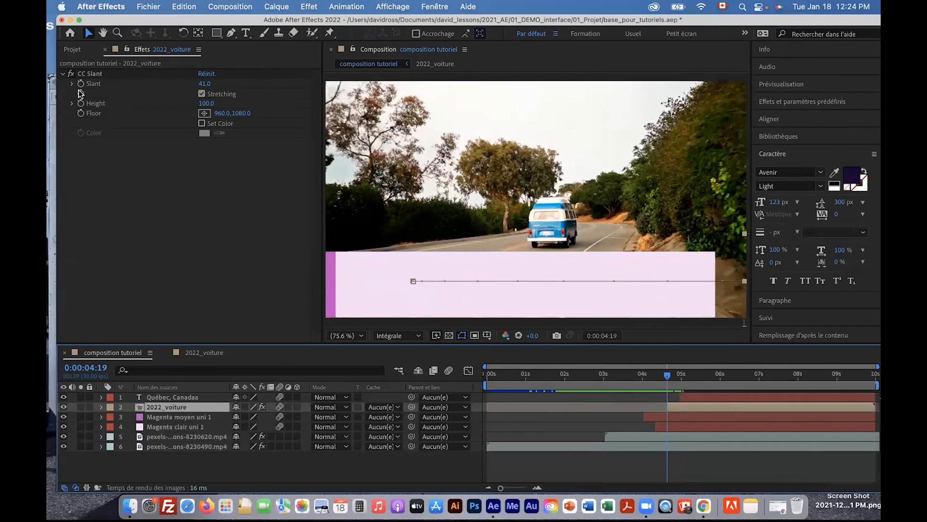
{"action": "left_click", "coordinate": [83, 87]}
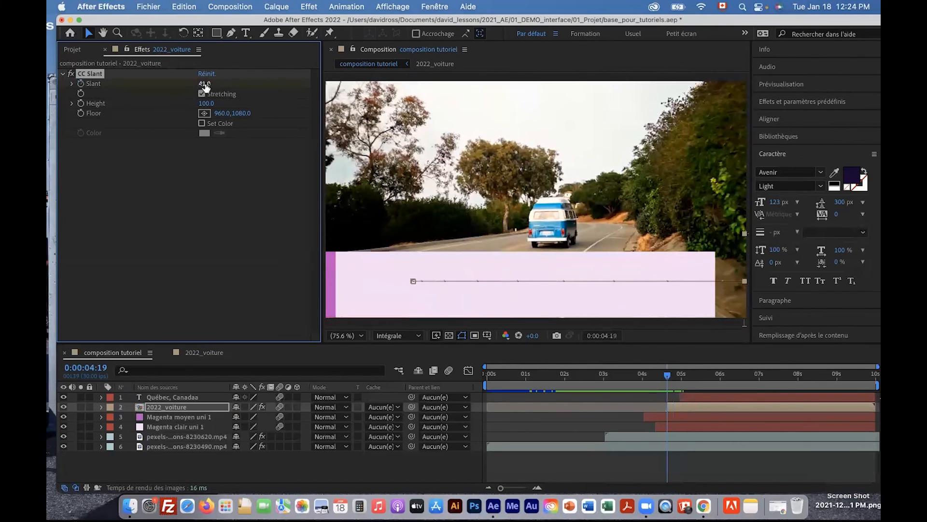
{"action": "left_click_drag", "start_coordinate": [203, 84], "coordinate": [193, 84]}
Reveal the jeep's Position keyframes, keyframe Slant at -15 at 0:00:04:28 near the end of its move, and undo the last change
{"action": "left_click_drag", "start_coordinate": [671, 379], "coordinate": [682, 379]}
{"action": "key", "text": "p"}
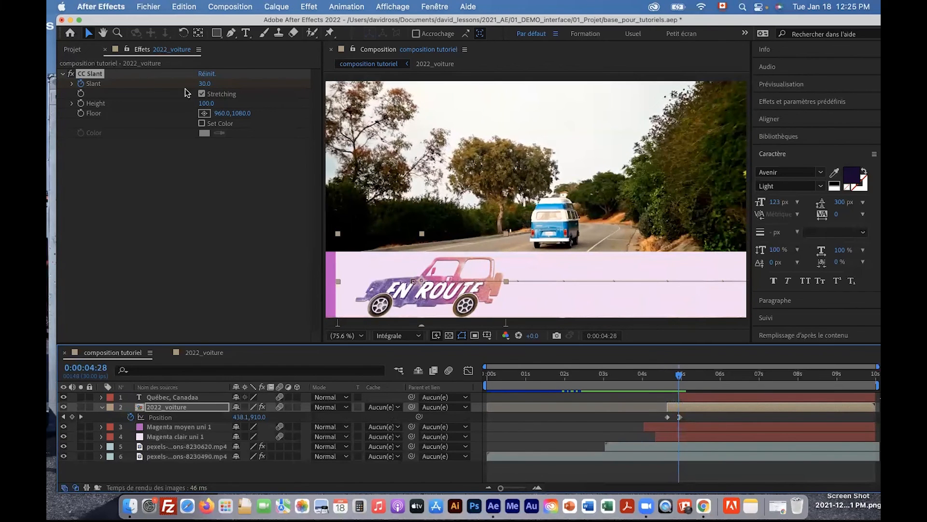
{"action": "left_click_drag", "start_coordinate": [200, 84], "coordinate": [185, 86]}
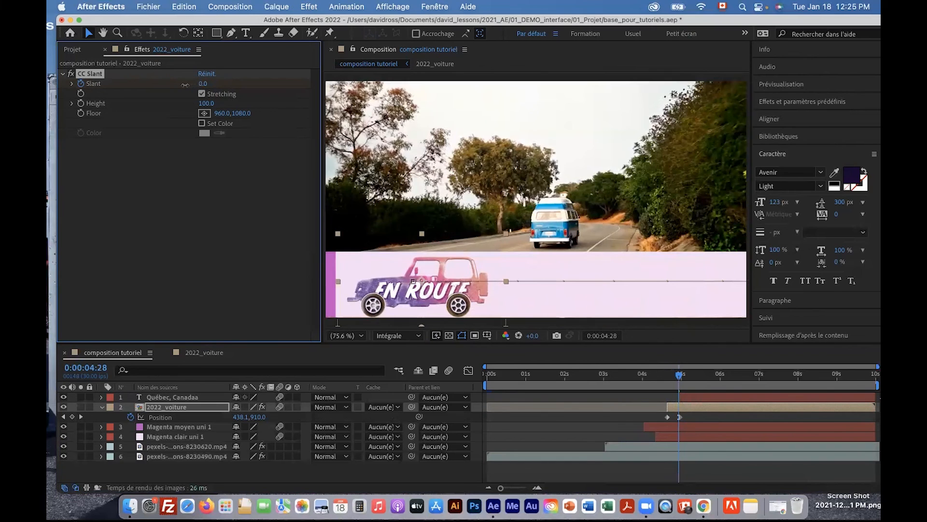
{"action": "left_click_drag", "start_coordinate": [185, 86], "coordinate": [176, 86]}
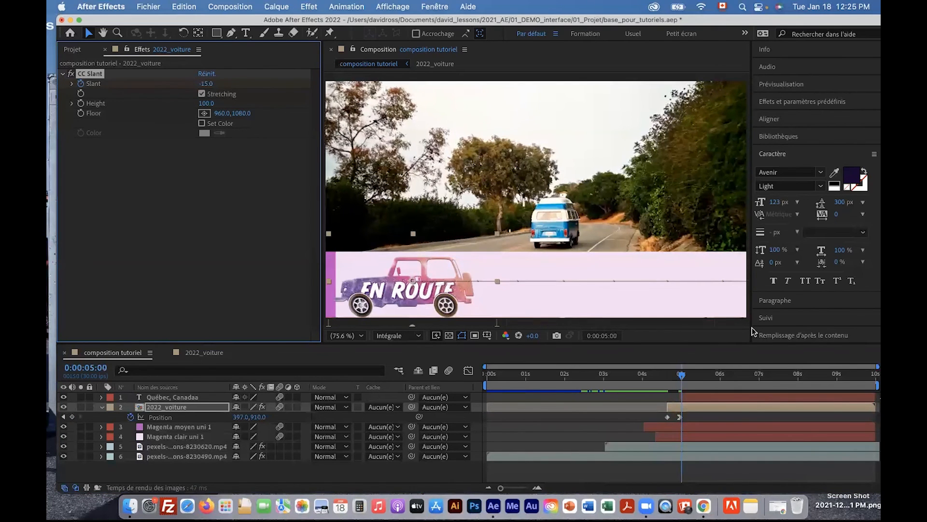
{"action": "key", "text": "super+z"}
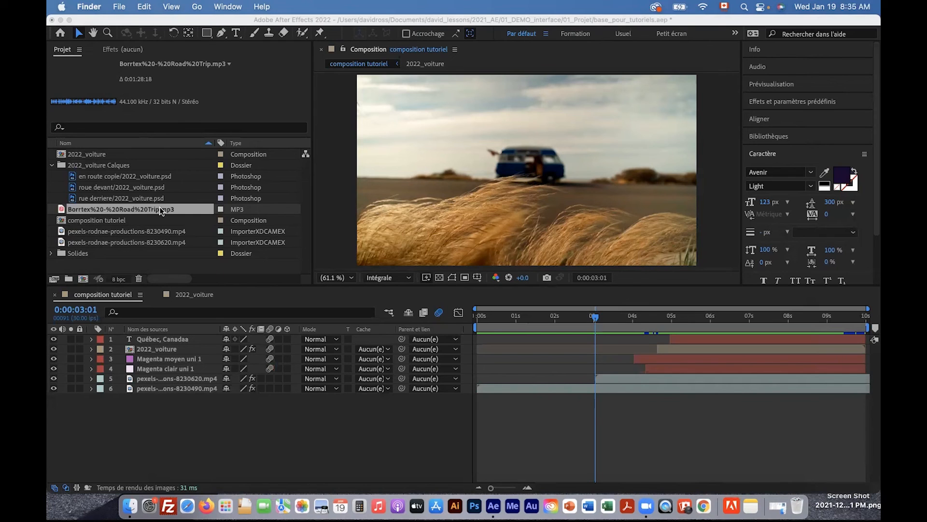
Add Borrtex%20-%20Road%20Trip.mp3 as the bottom layer of composition tutoriel and preview it from 0:00:00:19
{"action": "left_click", "coordinate": [160, 207]}
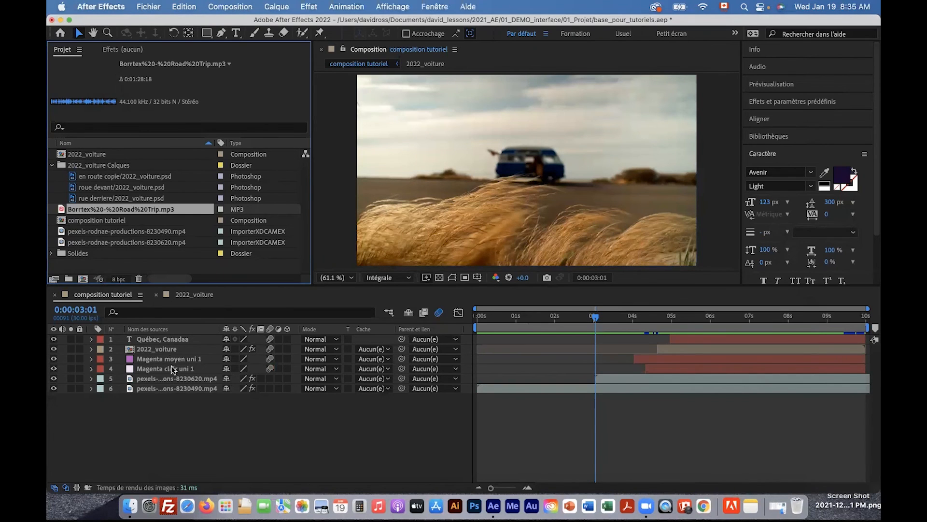
{"action": "left_click_drag", "start_coordinate": [62, 209], "coordinate": [101, 399]}
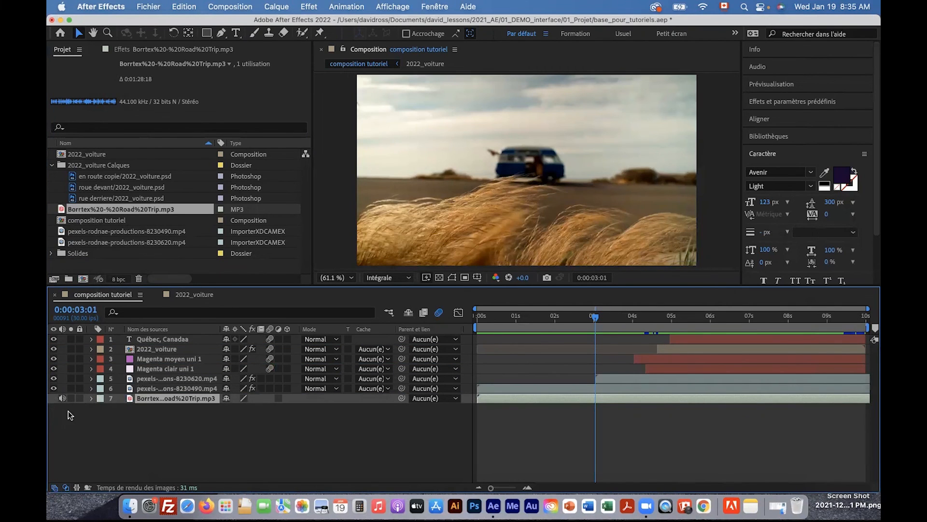
{"action": "left_click_drag", "start_coordinate": [595, 317], "coordinate": [500, 320]}
{"action": "key", "text": "space"}
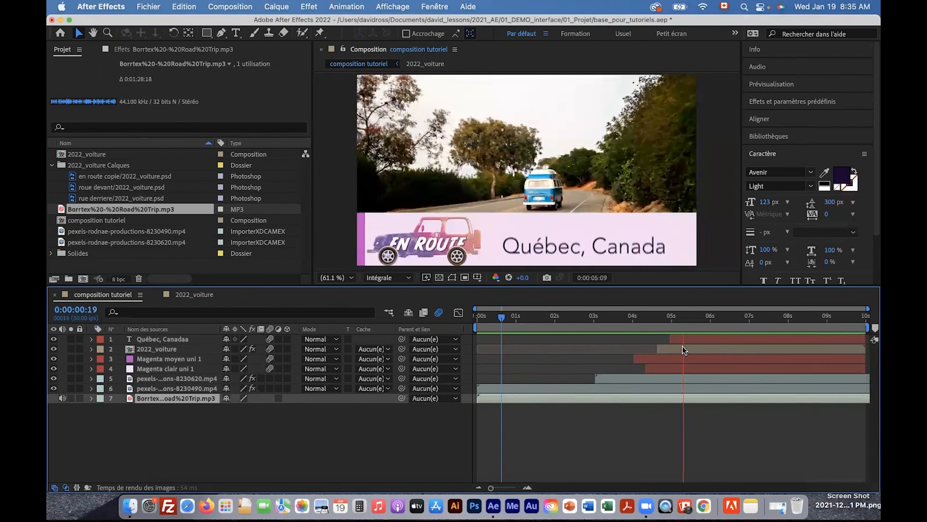
Stop the preview, go to the second video's start at 0:00:03:02, and show the music layer's waveform in a taller timeline
{"action": "key", "text": "space"}
{"action": "left_click_drag", "start_coordinate": [703, 322], "coordinate": [585, 327]}
{"action": "mouse_move", "coordinate": [590, 329]}
{"action": "left_mouse_down"}
{"action": "mouse_move", "coordinate": [643, 328]}
{"action": "mouse_move", "coordinate": [599, 326]}
{"action": "left_mouse_up"}
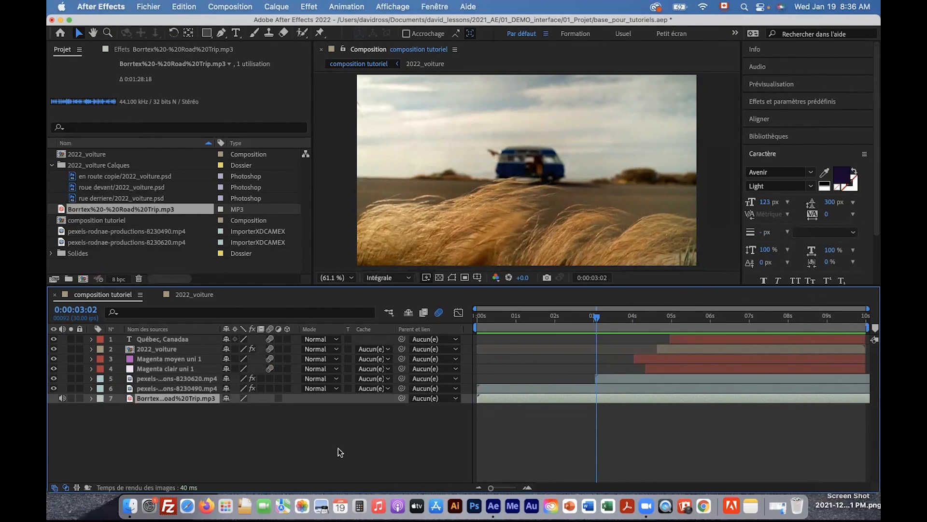
{"action": "key", "text": "l"}
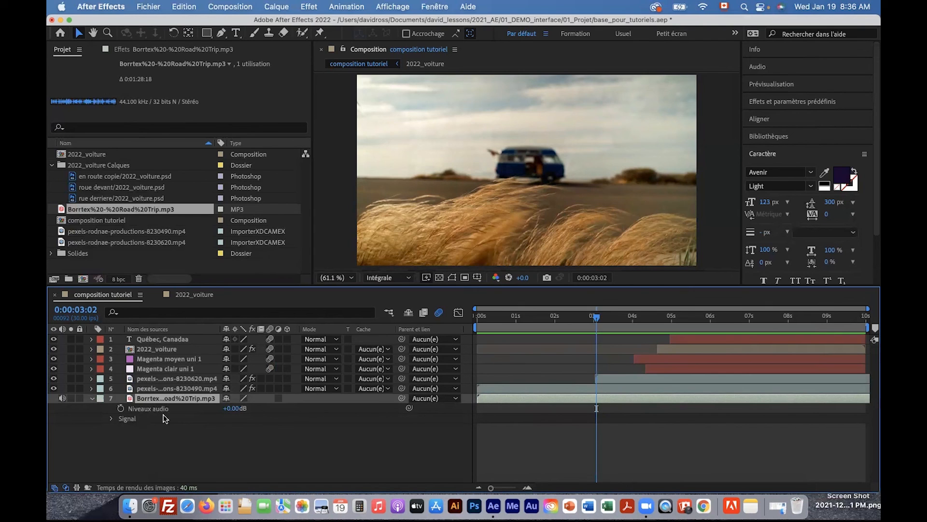
{"action": "left_click", "coordinate": [113, 419]}
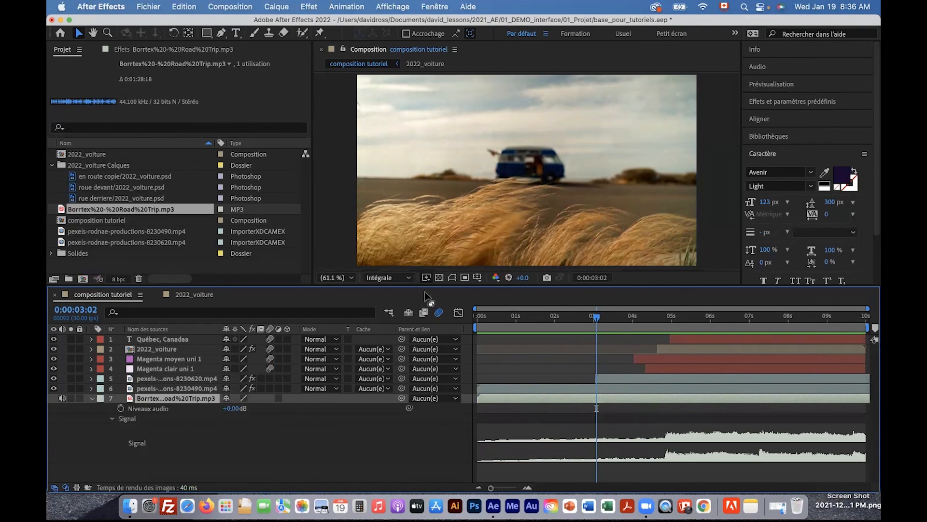
{"action": "left_click_drag", "start_coordinate": [427, 287], "coordinate": [427, 202]}
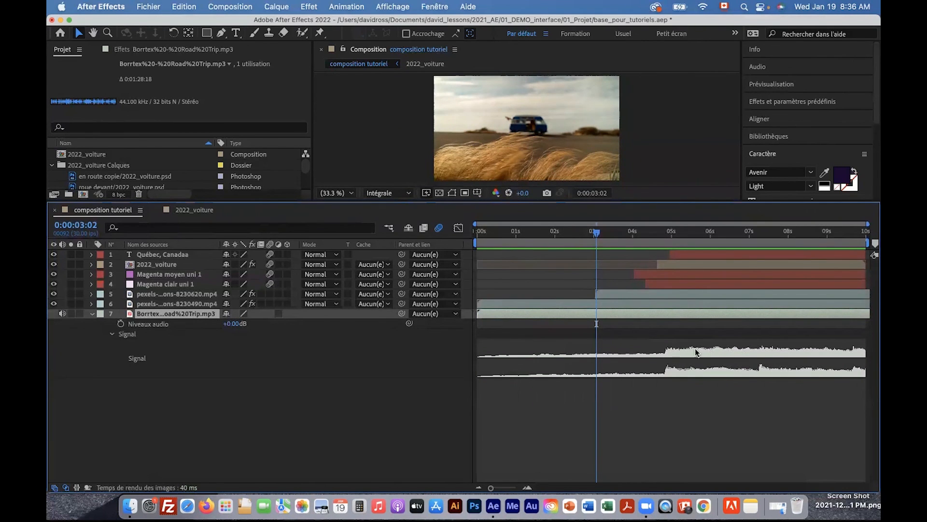
Add a layer marker to the music layer at 0:00:04:25, where the waveform suddenly rises
{"action": "left_click_drag", "start_coordinate": [594, 231], "coordinate": [663, 237]}
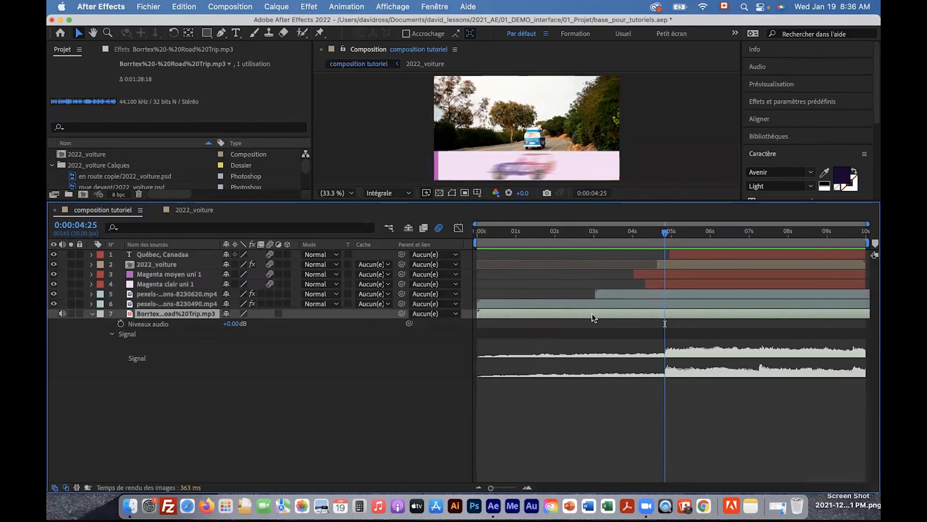
{"action": "left_click", "coordinate": [285, 9]}
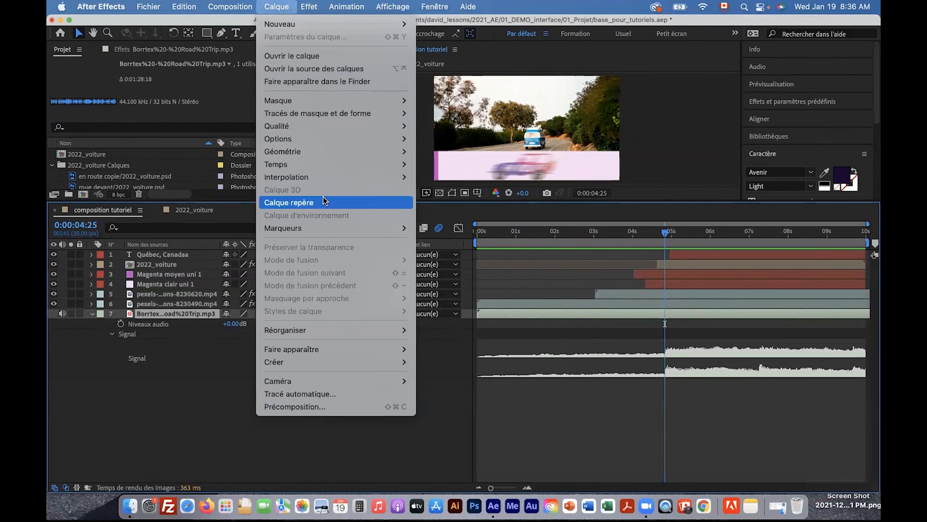
{"action": "mouse_move", "coordinate": [334, 229]}
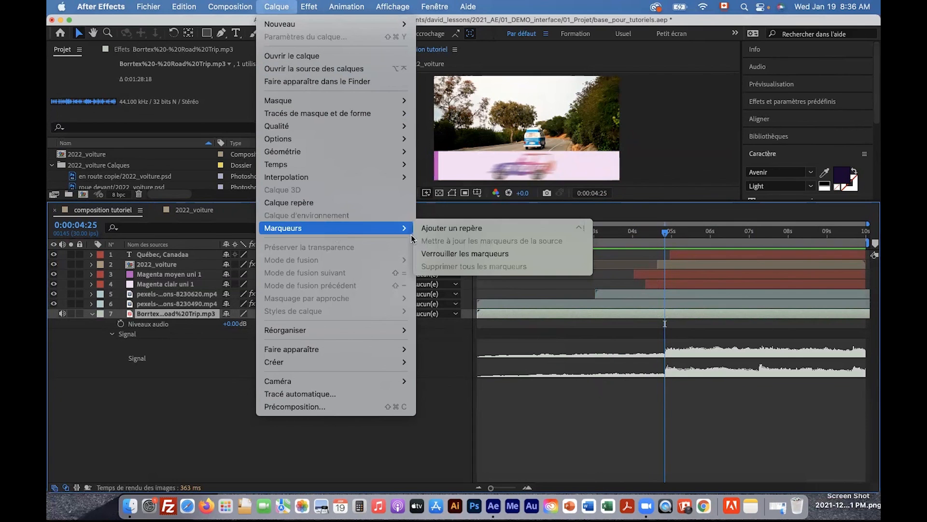
{"action": "left_click", "coordinate": [452, 230]}
Restore the timeline's height and slide the music layer earlier so its marker falls shortly after the second video's start
{"action": "left_click_drag", "start_coordinate": [475, 202], "coordinate": [474, 286]}
{"action": "left_click_drag", "start_coordinate": [653, 401], "coordinate": [601, 400]}
{"action": "left_click_drag", "start_coordinate": [666, 320], "coordinate": [595, 321]}
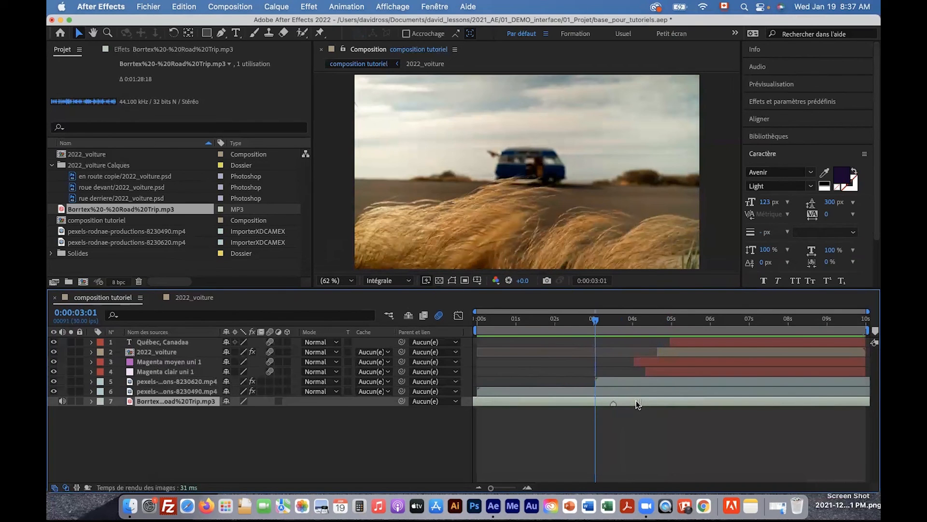
{"action": "left_click_drag", "start_coordinate": [636, 401], "coordinate": [619, 401]}
{"action": "left_click", "coordinate": [604, 320]}
Keyframe the music layer's Niveaux audio at +0.00 dB and place that keyframe at 0:00:00:08
{"action": "left_click_drag", "start_coordinate": [616, 326], "coordinate": [492, 329]}
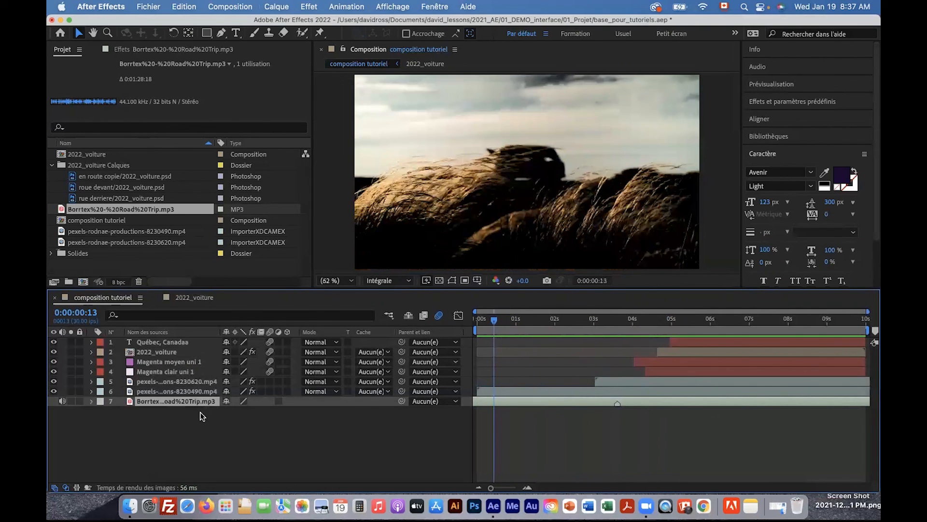
{"action": "key", "text": "l"}
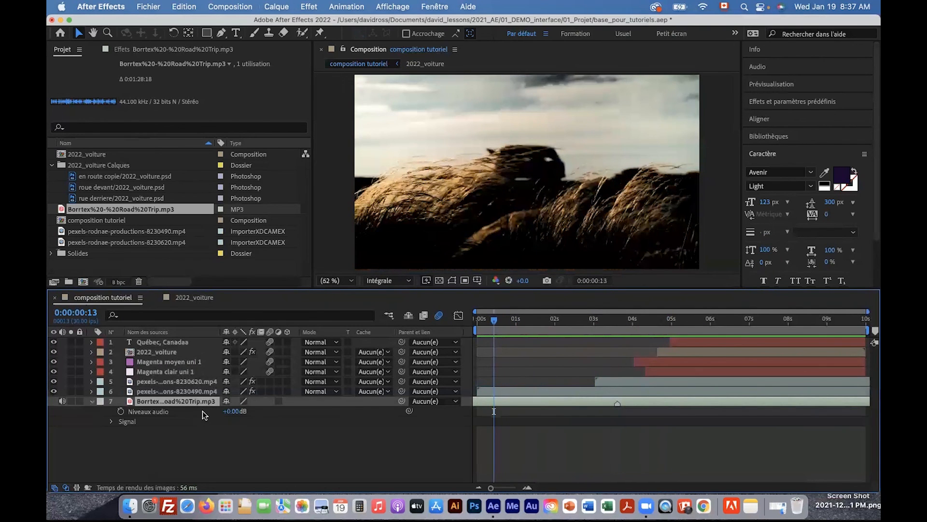
{"action": "left_click", "coordinate": [120, 411]}
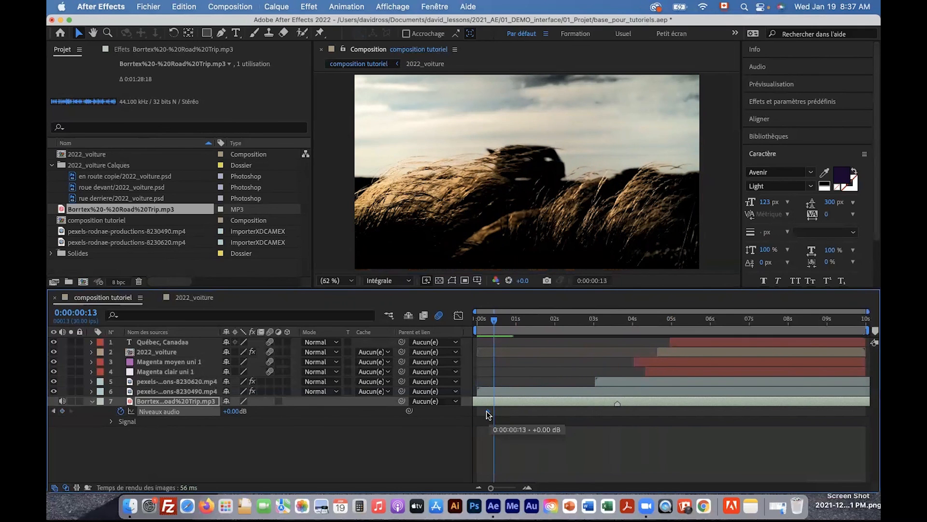
{"action": "left_click_drag", "start_coordinate": [495, 322], "coordinate": [489, 325]}
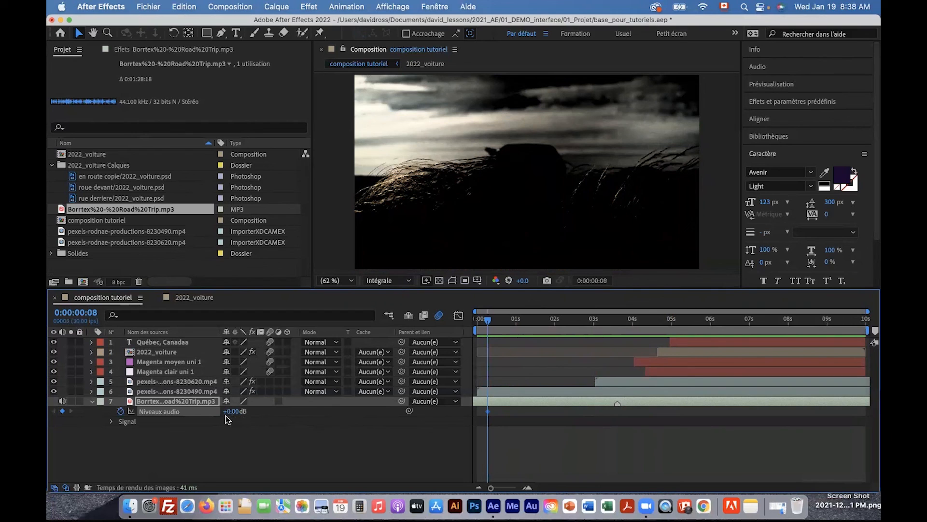
Keyframe the music's Niveaux audio at -188 dB at 0:00:00:00, show its waveform, and preview the fade-in from the start
{"action": "mouse_move", "coordinate": [485, 323]}
{"action": "left_mouse_down"}
{"action": "mouse_move", "coordinate": [478, 416]}
{"action": "mouse_move", "coordinate": [487, 325]}
{"action": "mouse_move", "coordinate": [478, 326]}
{"action": "left_mouse_up"}
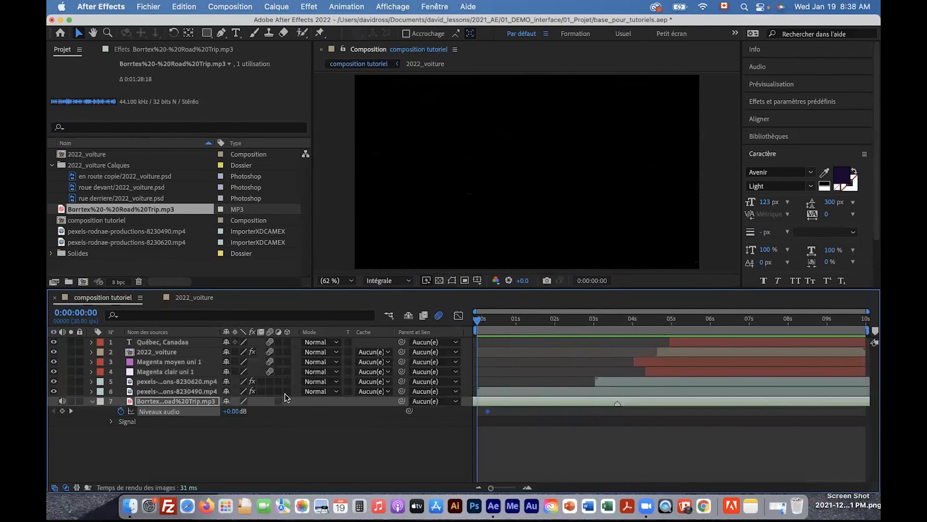
{"action": "left_click_drag", "start_coordinate": [235, 411], "coordinate": [203, 410]}
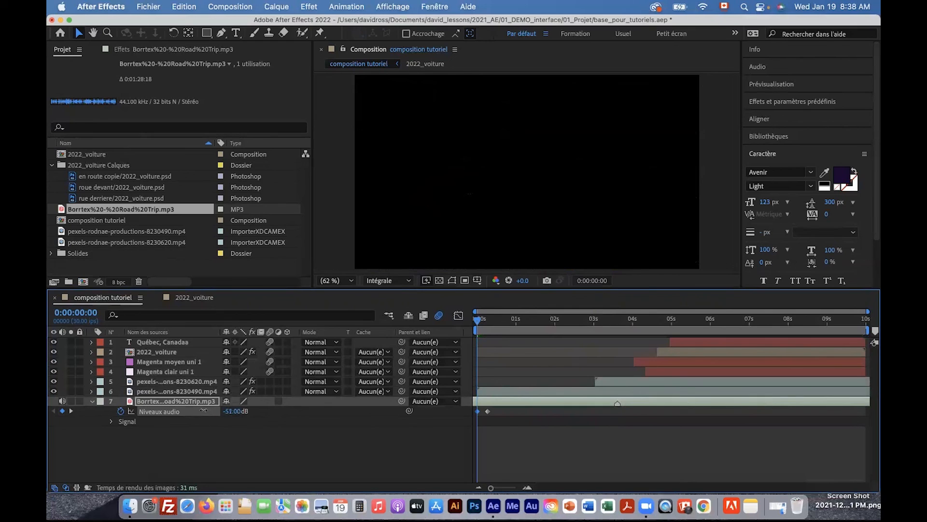
{"action": "left_click", "coordinate": [112, 421]}
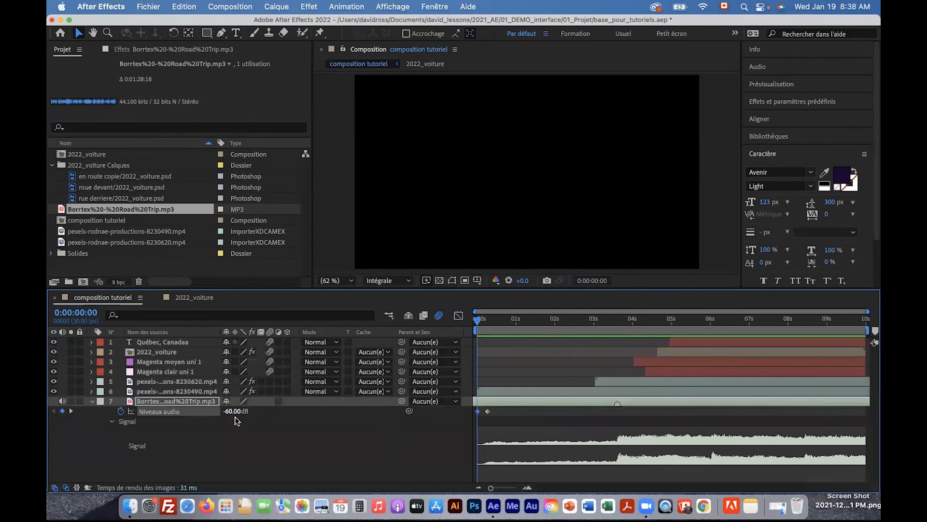
{"action": "left_click_drag", "start_coordinate": [233, 411], "coordinate": [354, 402]}
{"action": "left_click", "coordinate": [483, 319]}
{"action": "left_click_drag", "start_coordinate": [482, 320], "coordinate": [459, 326]}
{"action": "key", "text": "space"}
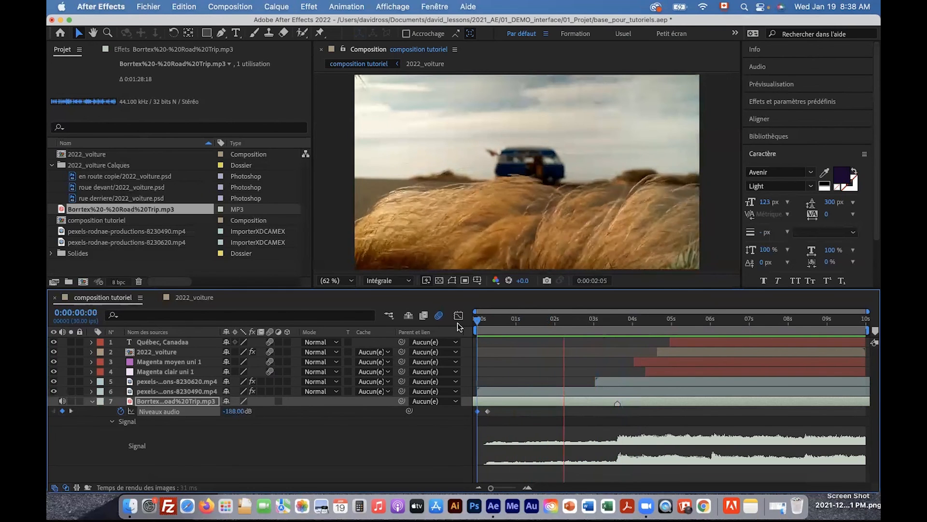